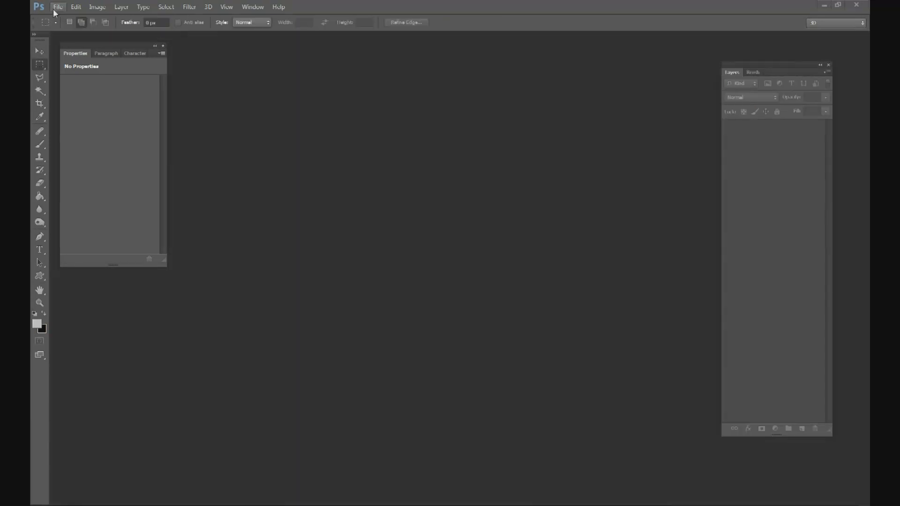
Step: Open the File menu to begin a new Photoshop document
click(59, 9)
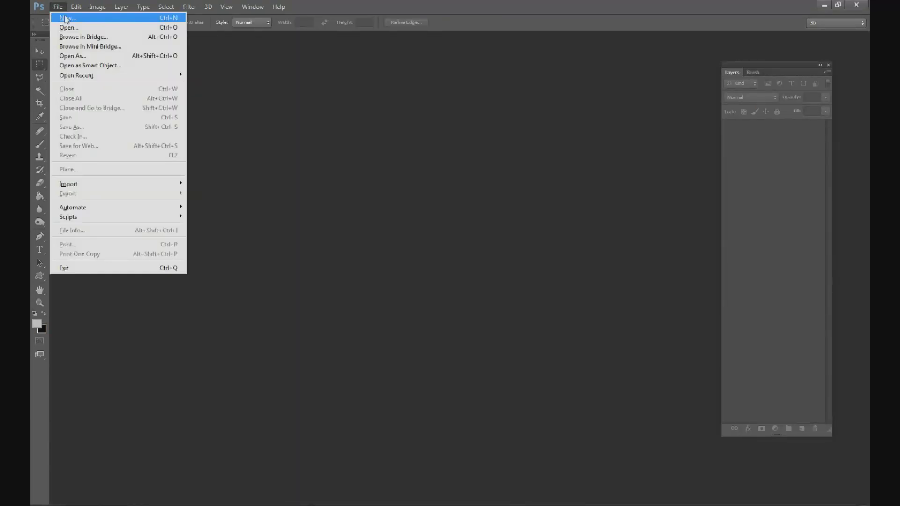
Step: Create a new 3000×3000 px document at 300 resolution
click(66, 19)
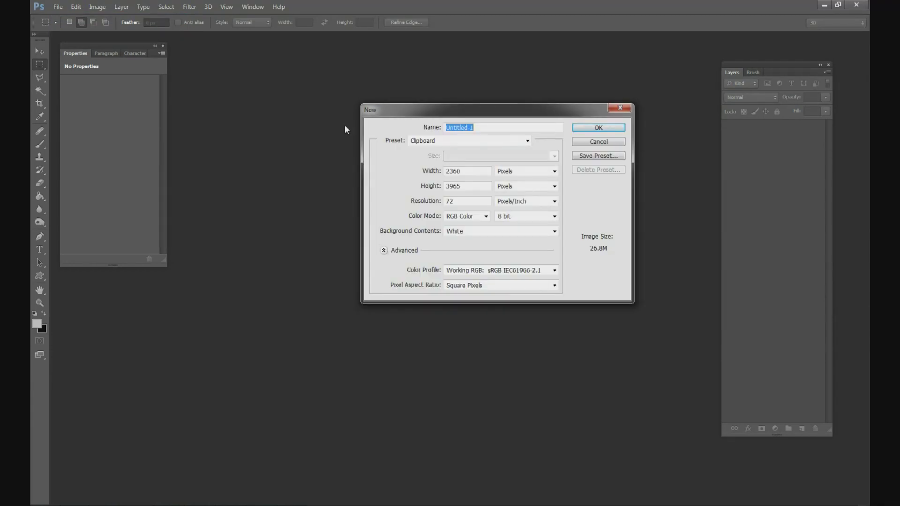
drag(489, 171, 389, 174)
text(3000)
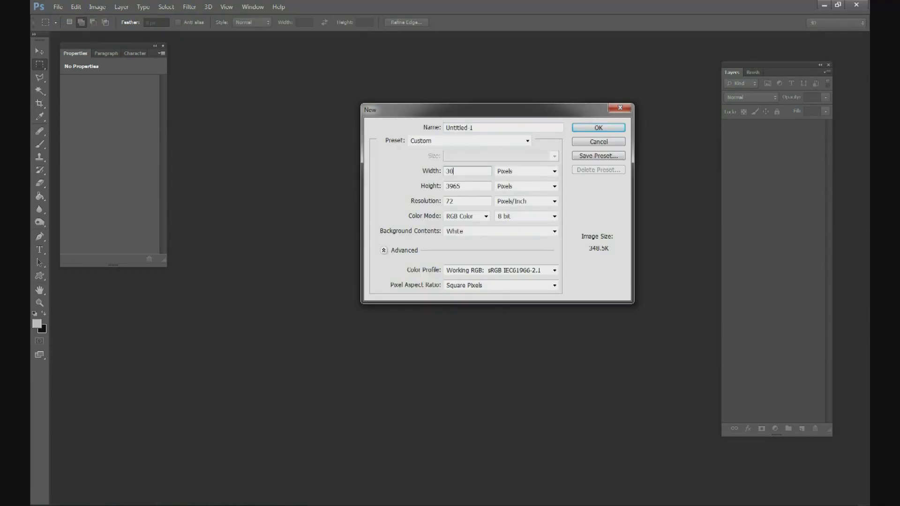
key(Tab)
key(Tab)
text(3000)
key(Tab)
key(Tab)
text(300)
key(Return)
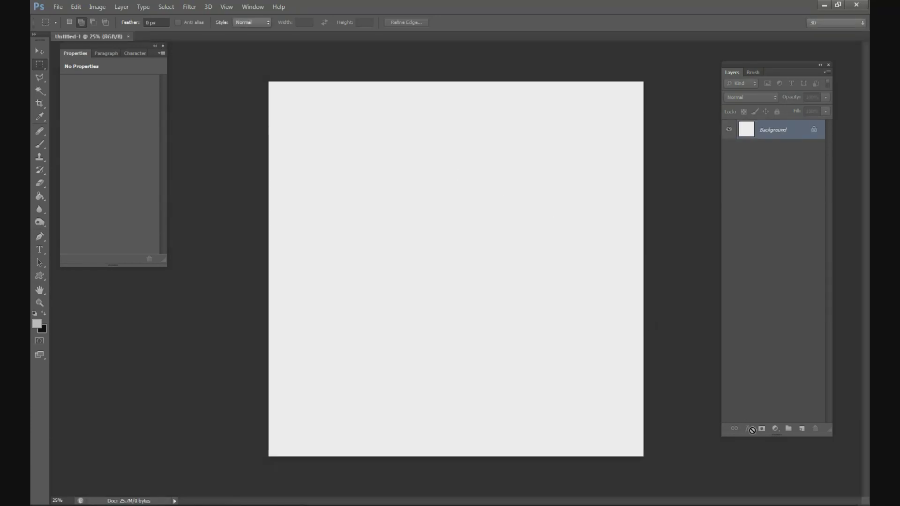
Step: On a new layer, fill the upper canvas area with grey for the wall
click(802, 428)
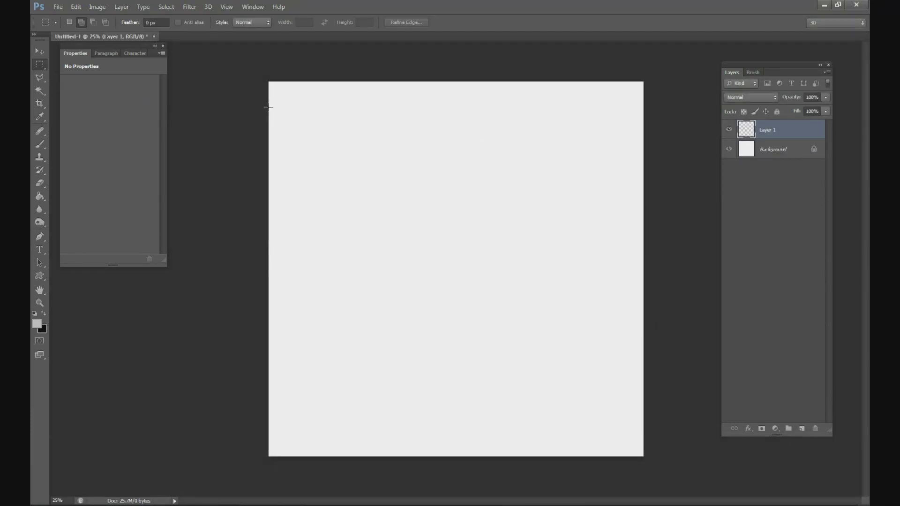
drag(262, 74, 656, 368)
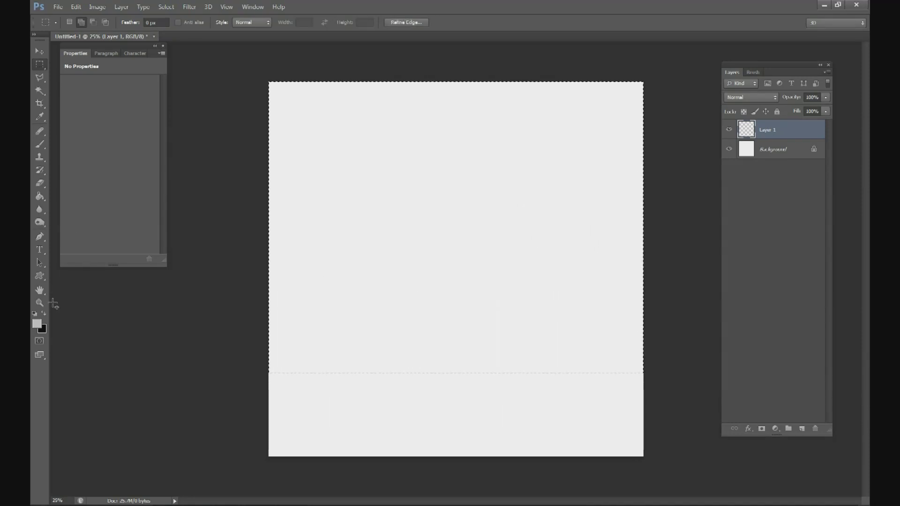
click(37, 324)
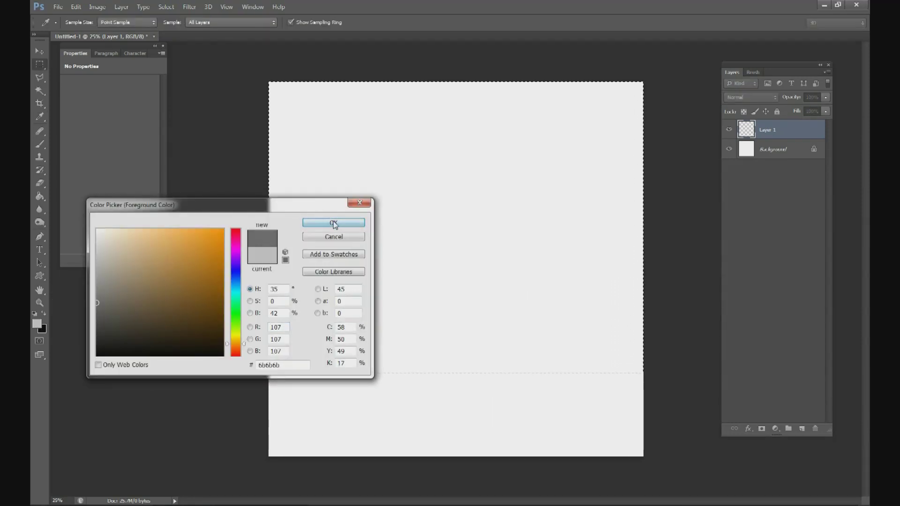
click(334, 223)
key(g)
click(338, 205)
click(166, 6)
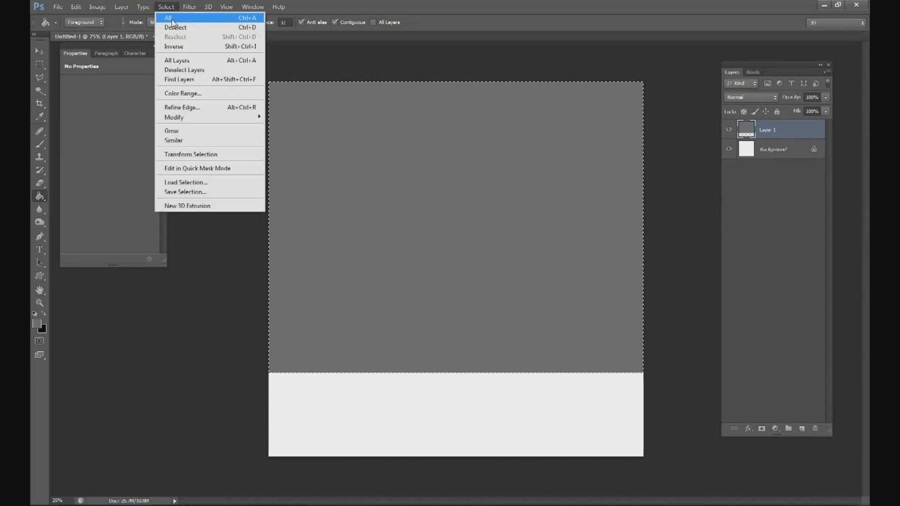
click(165, 22)
Step: On another new layer, fill the bottom strip of the canvas with brown for the floor
click(802, 429)
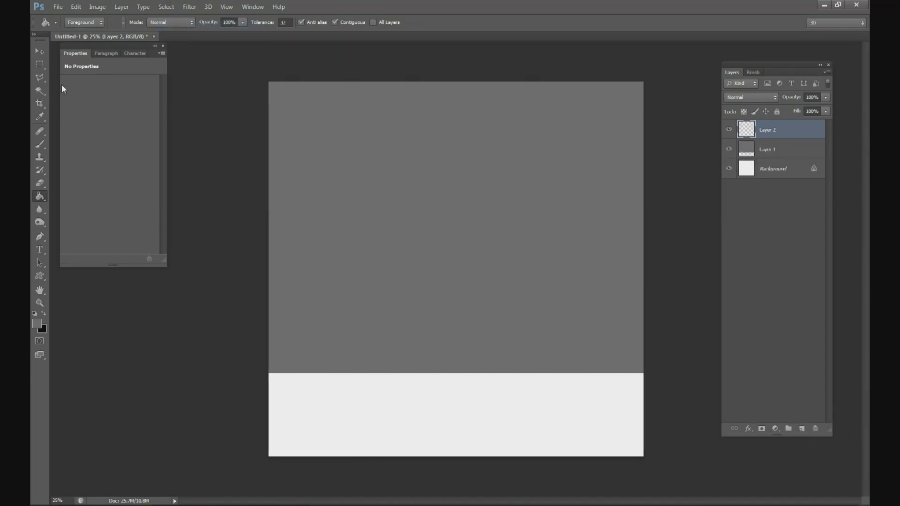
click(40, 65)
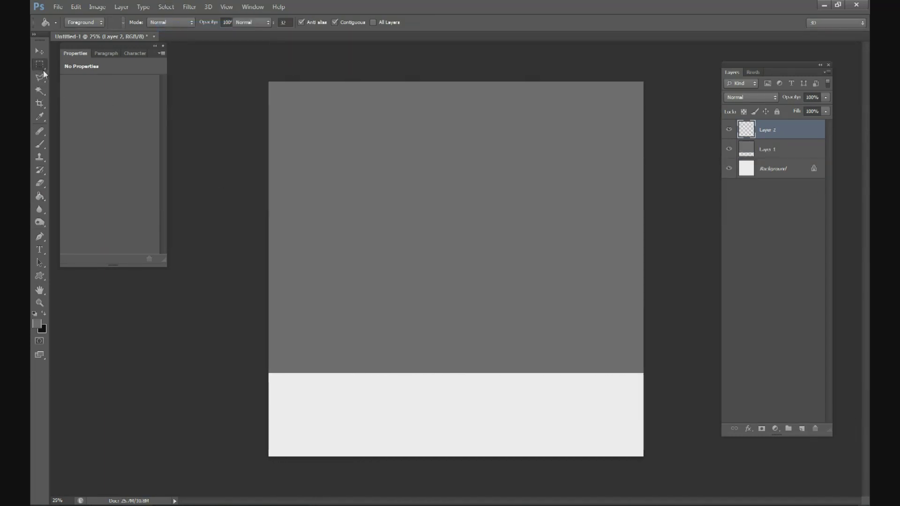
drag(266, 372, 645, 457)
click(40, 196)
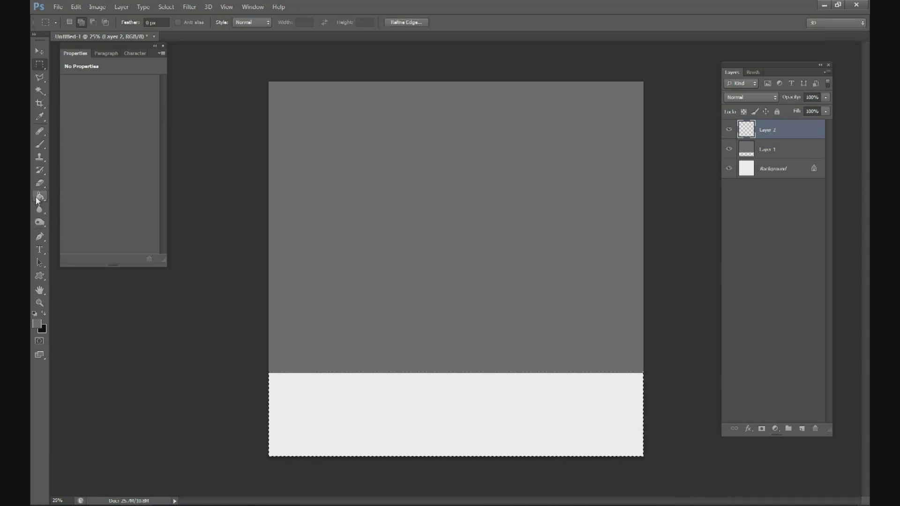
click(40, 323)
click(148, 279)
click(139, 292)
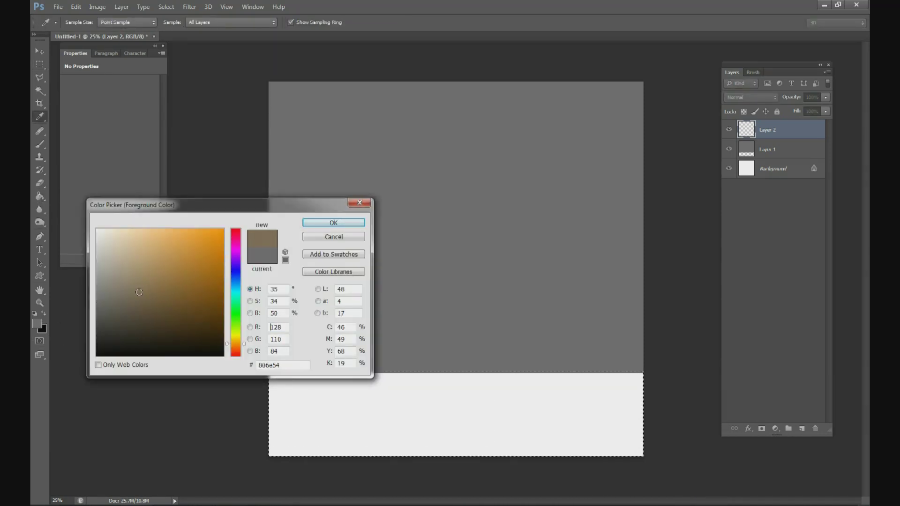
click(333, 222)
click(450, 408)
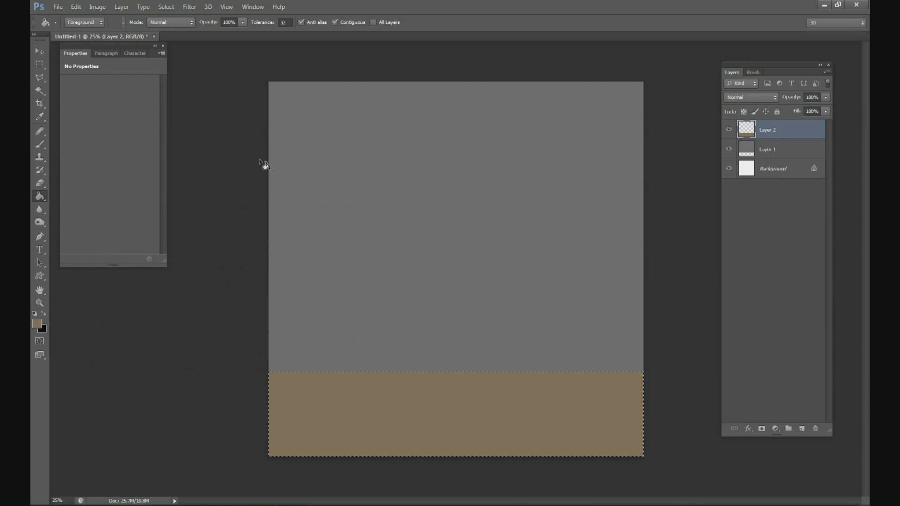
click(173, 9)
click(174, 26)
Step: On a third layer, fill a thin white baseboard strip above the floor, then add empty Layer 4
click(803, 429)
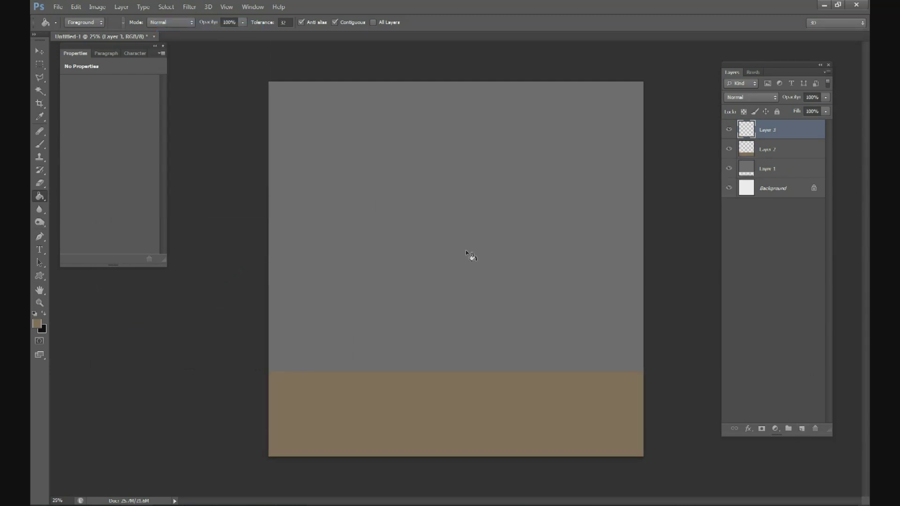
key(m)
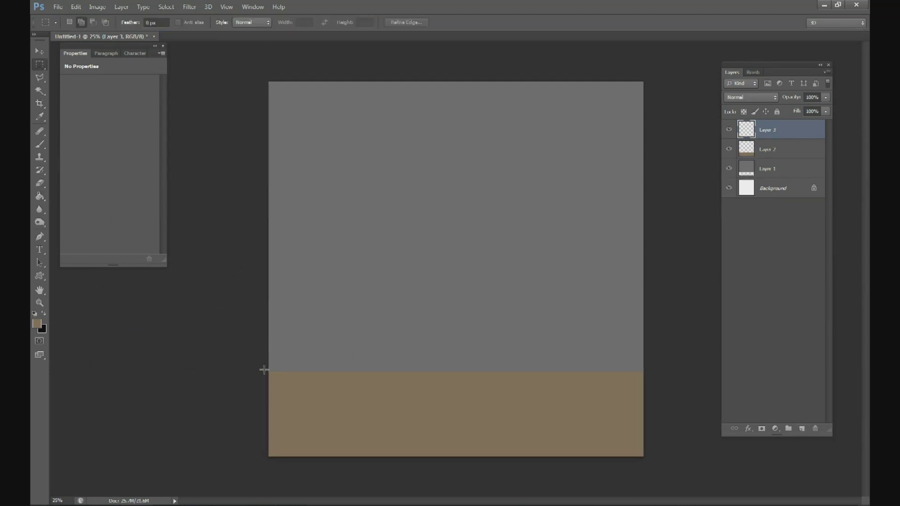
drag(264, 370, 654, 385)
key(i)
click(36, 324)
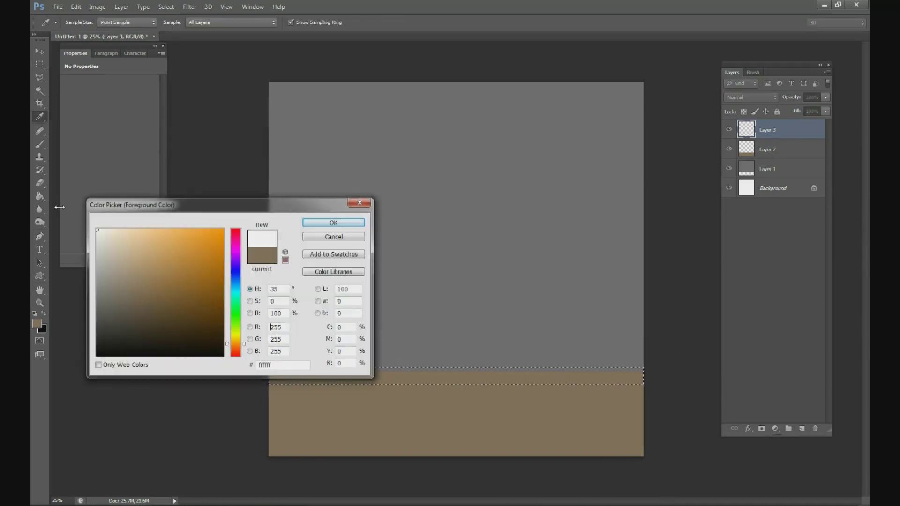
click(334, 223)
key(g)
click(464, 378)
click(167, 7)
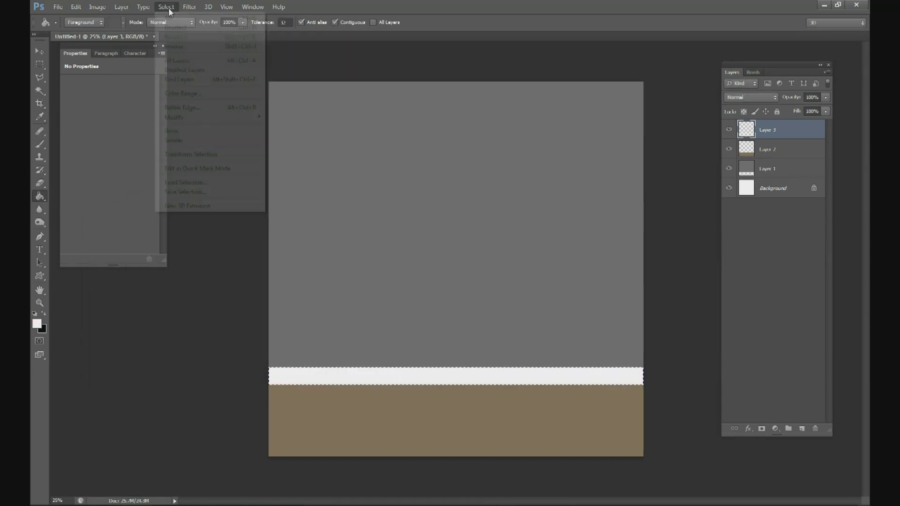
click(174, 27)
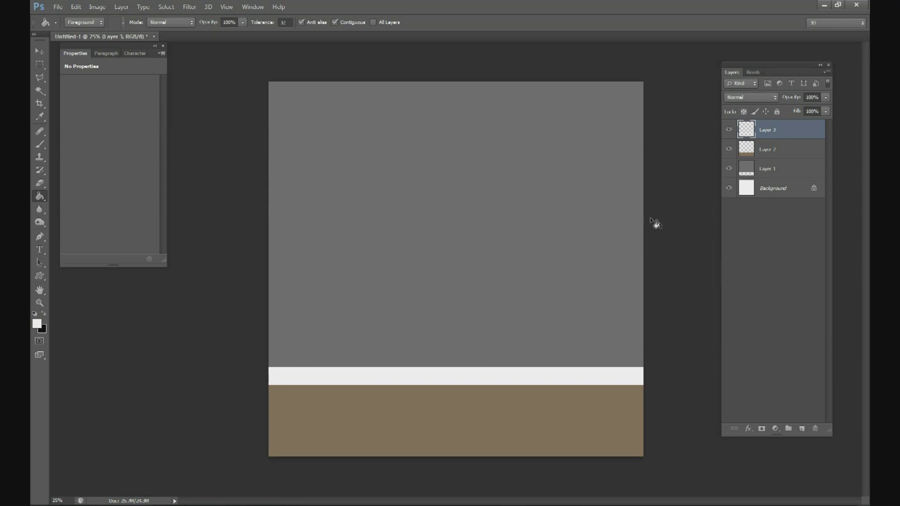
click(802, 429)
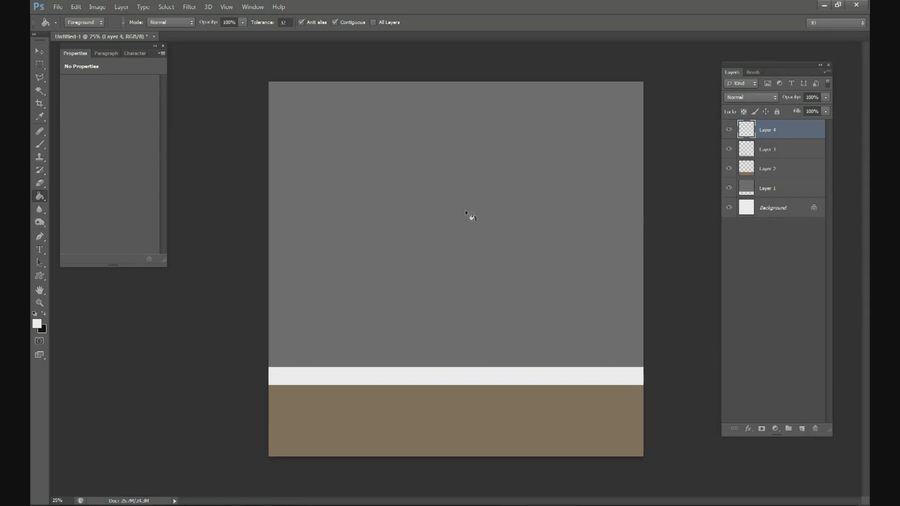
Step: Fill Layer 4 with white and apply Add Noise with a slightly lowered amount
click(386, 199)
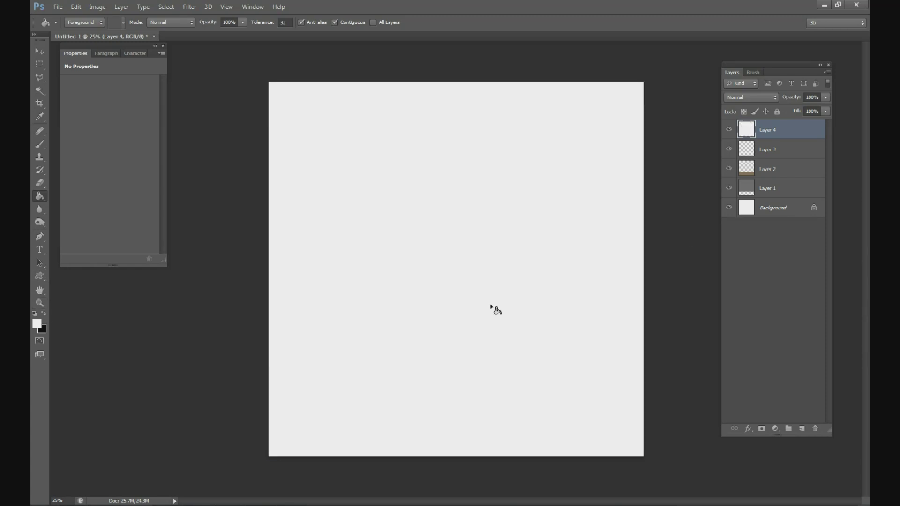
click(185, 7)
mouse_move(238, 125)
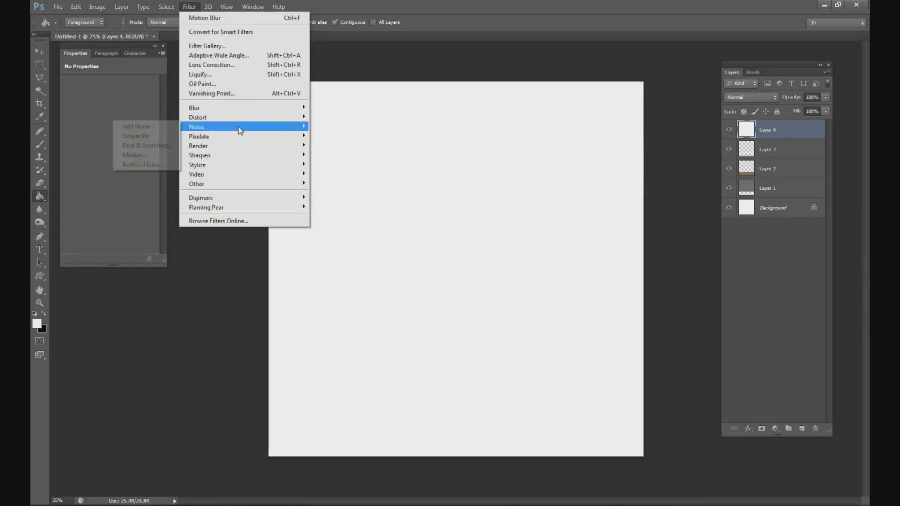
click(155, 126)
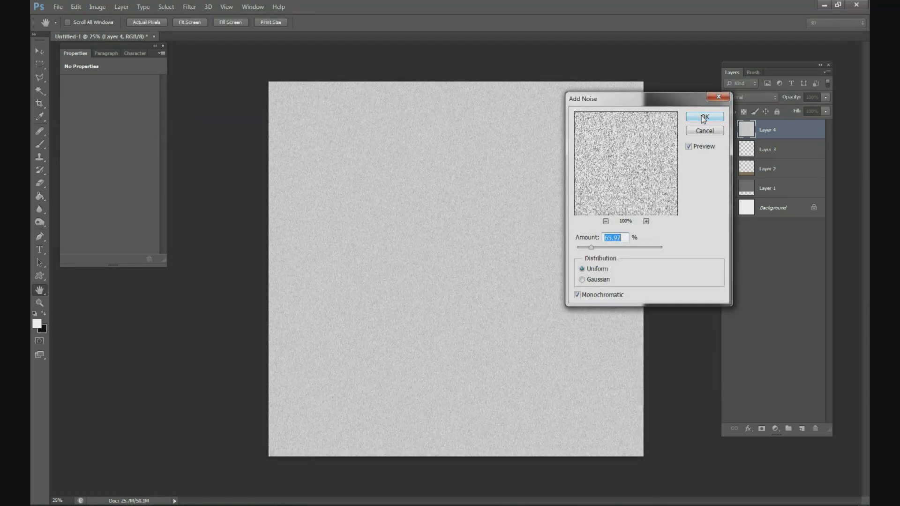
drag(592, 248, 589, 248)
click(706, 117)
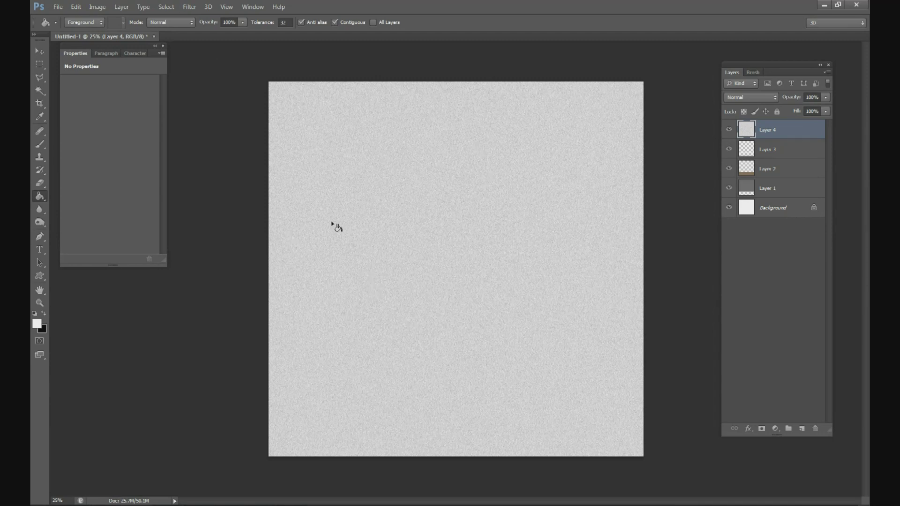
Step: Emboss the noise texture with amount 51, then add a new layer on top
click(189, 7)
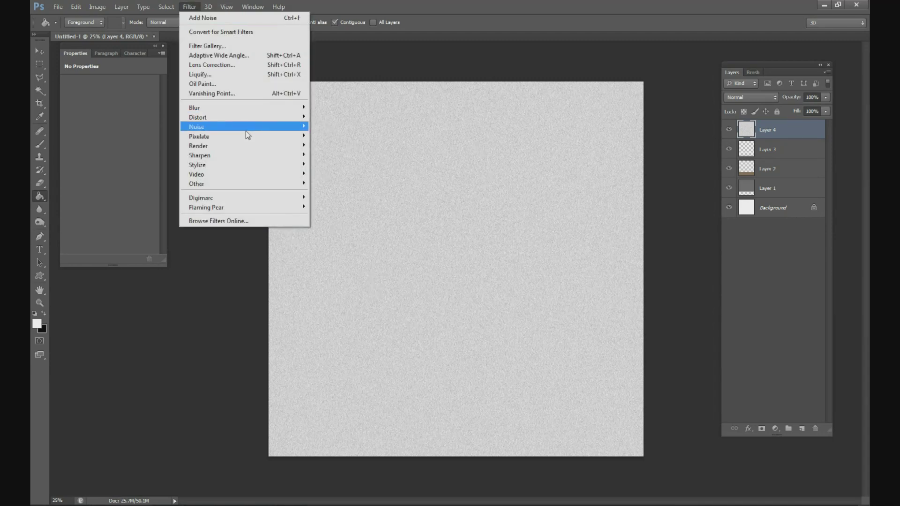
mouse_move(247, 136)
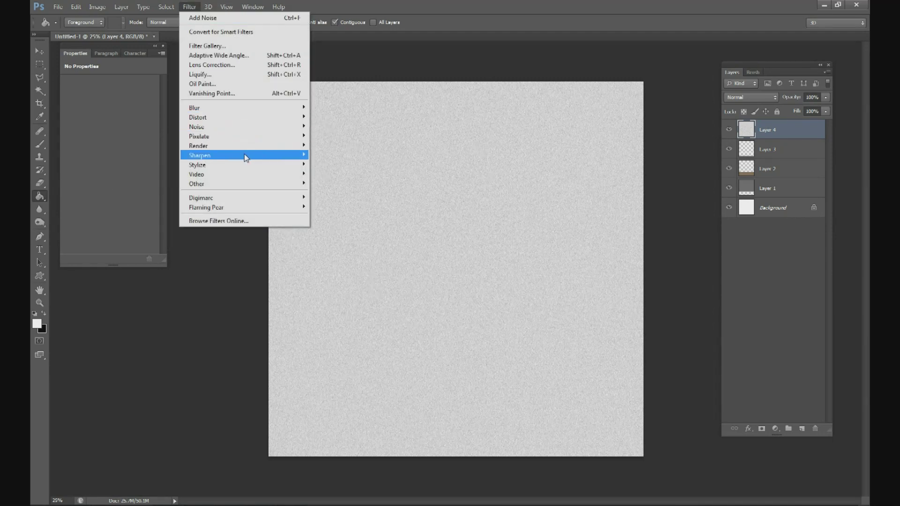
mouse_move(248, 168)
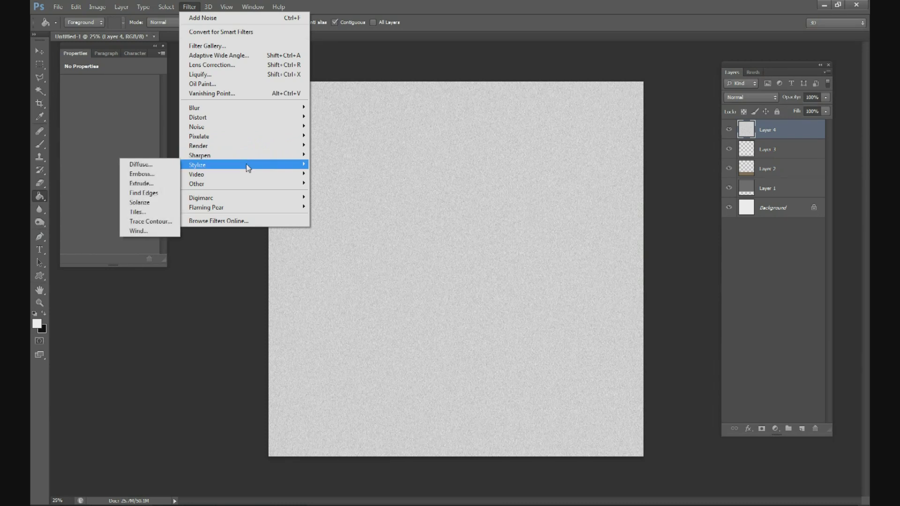
click(167, 177)
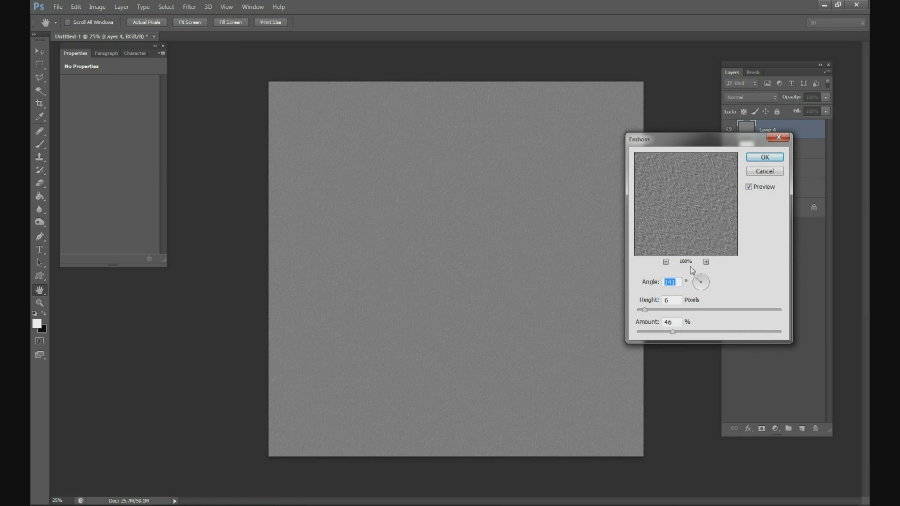
key(Tab)
drag(675, 333, 678, 334)
click(763, 157)
key(g)
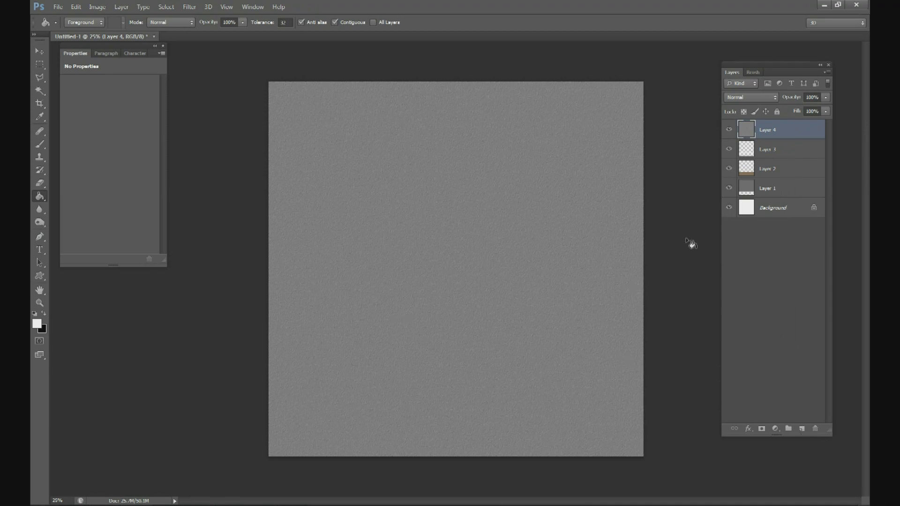
click(802, 429)
Step: Fill Layer 5 with white and add a Gradient Overlay with a 130° angle
click(419, 248)
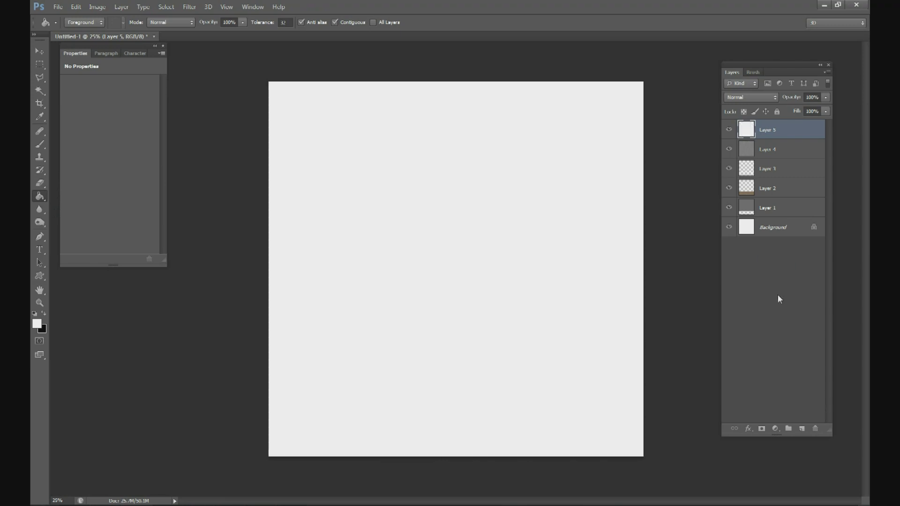
click(750, 430)
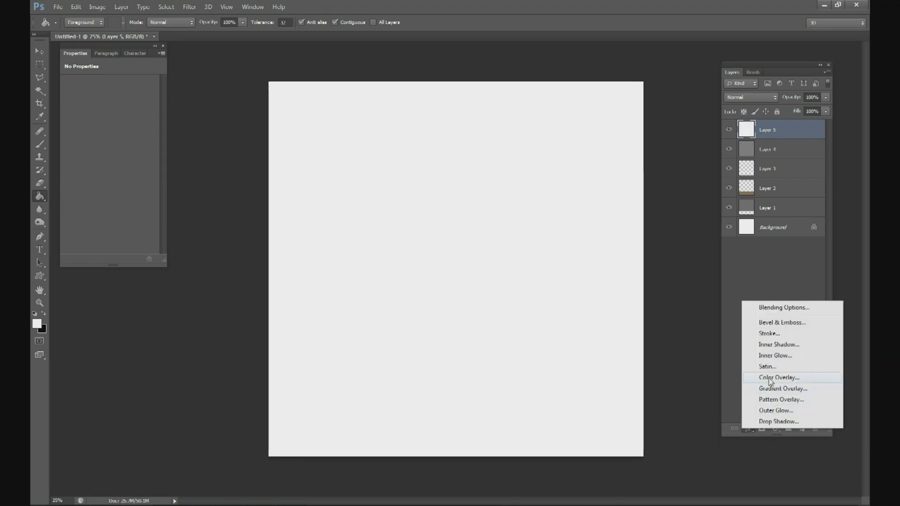
click(777, 391)
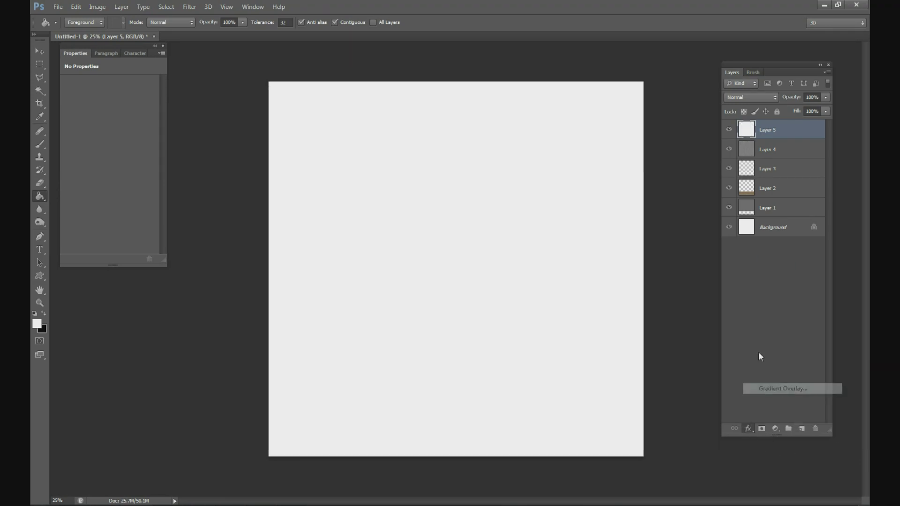
drag(553, 101, 249, 181)
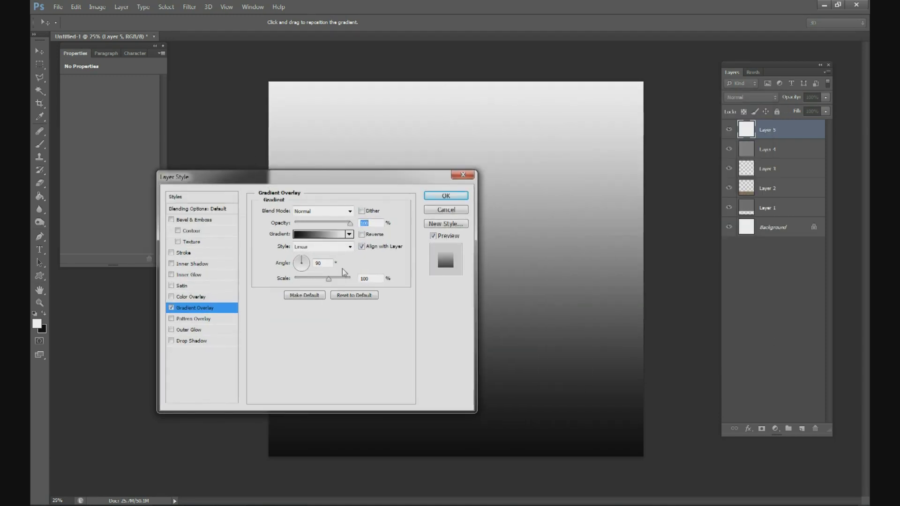
click(322, 263)
text(130)
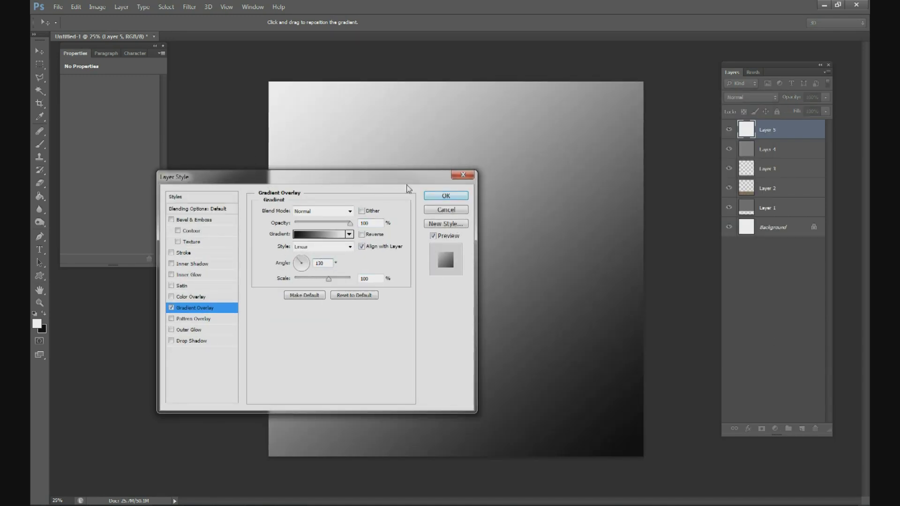
drag(407, 177, 598, 173)
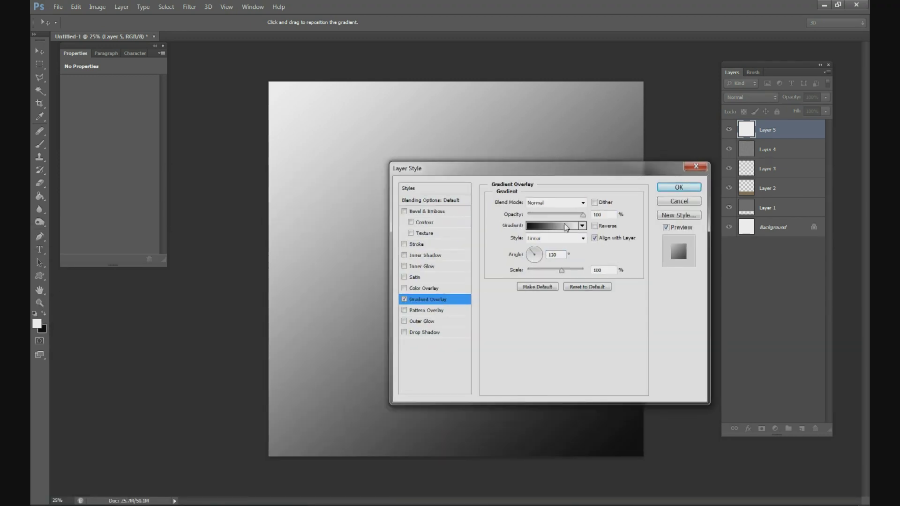
Step: Change the gradient's start colour to a light cream
click(554, 225)
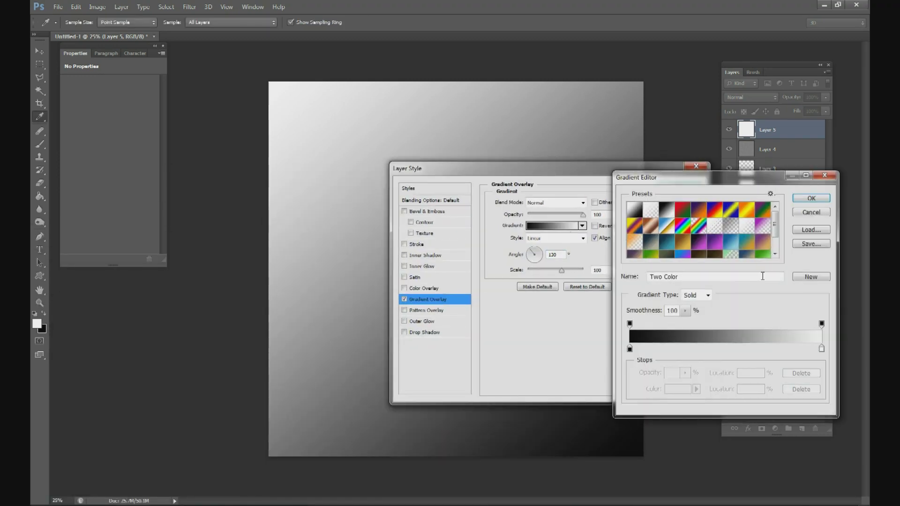
click(630, 349)
click(682, 389)
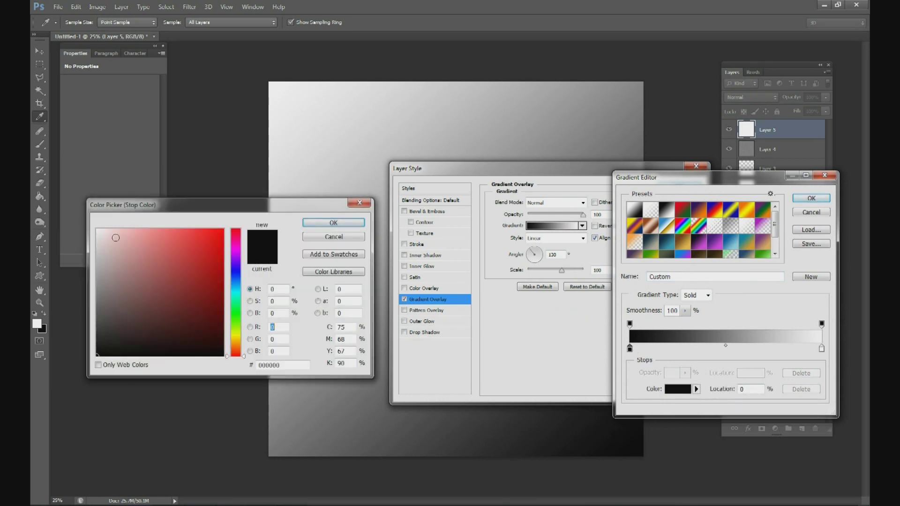
click(116, 238)
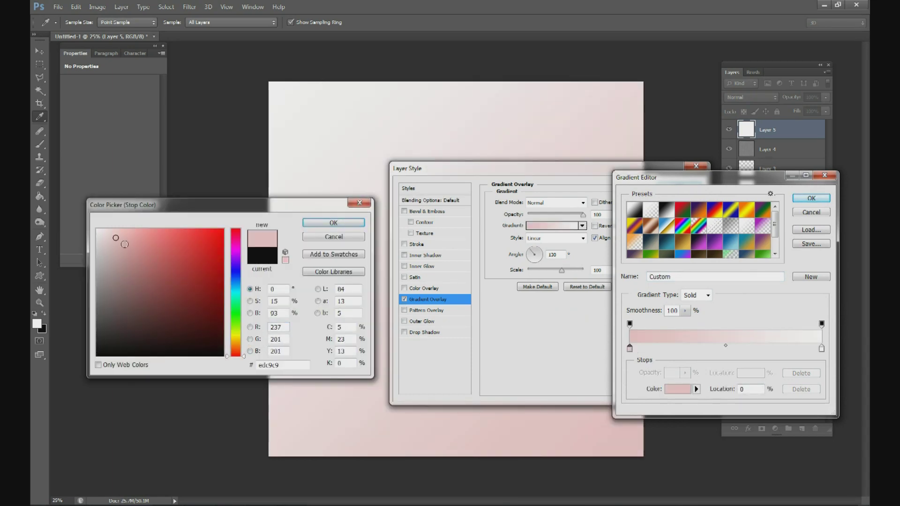
click(106, 239)
click(238, 350)
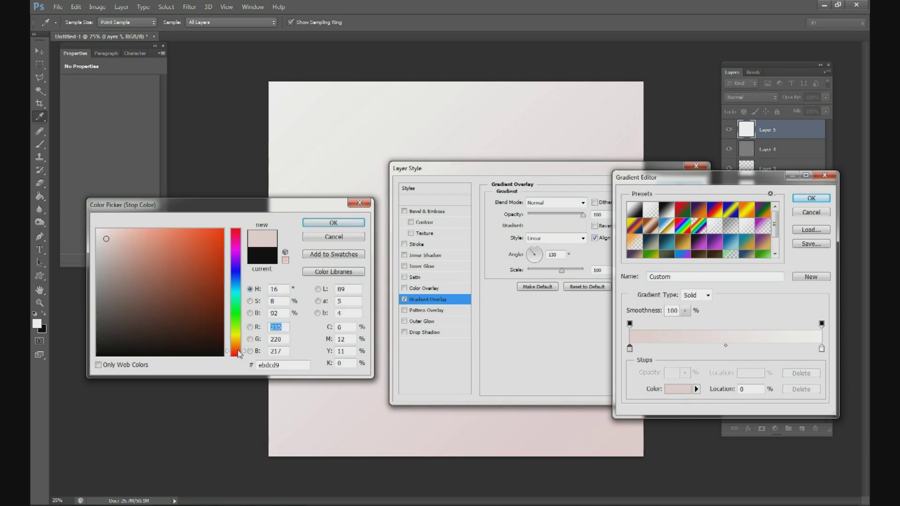
drag(239, 353, 240, 347)
drag(110, 241, 116, 247)
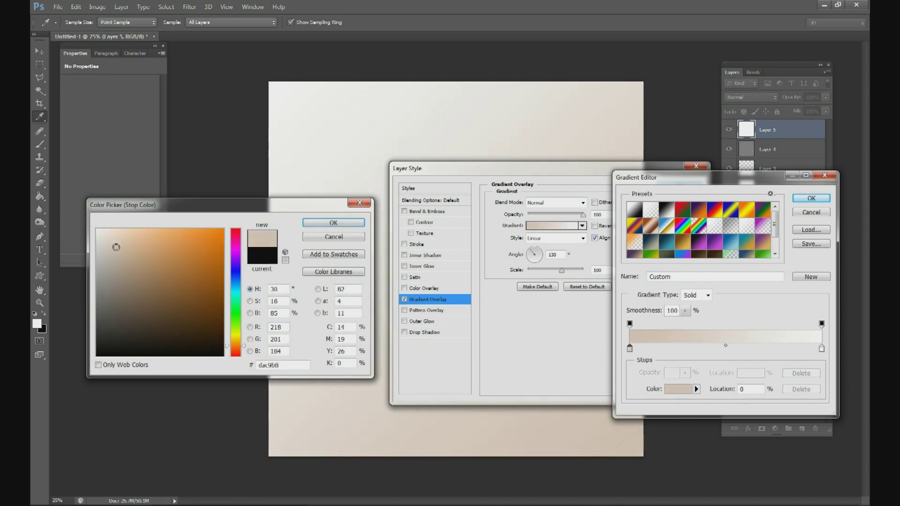
click(232, 341)
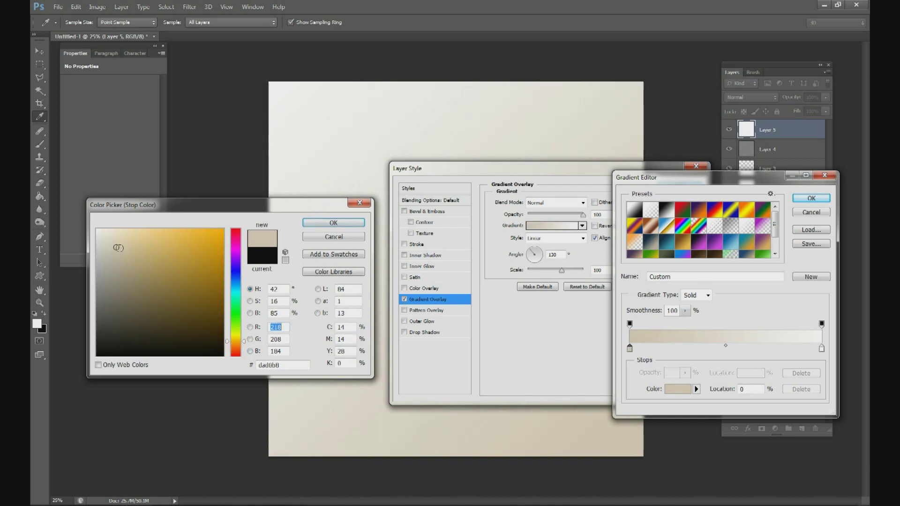
click(116, 246)
drag(117, 246, 117, 245)
click(350, 223)
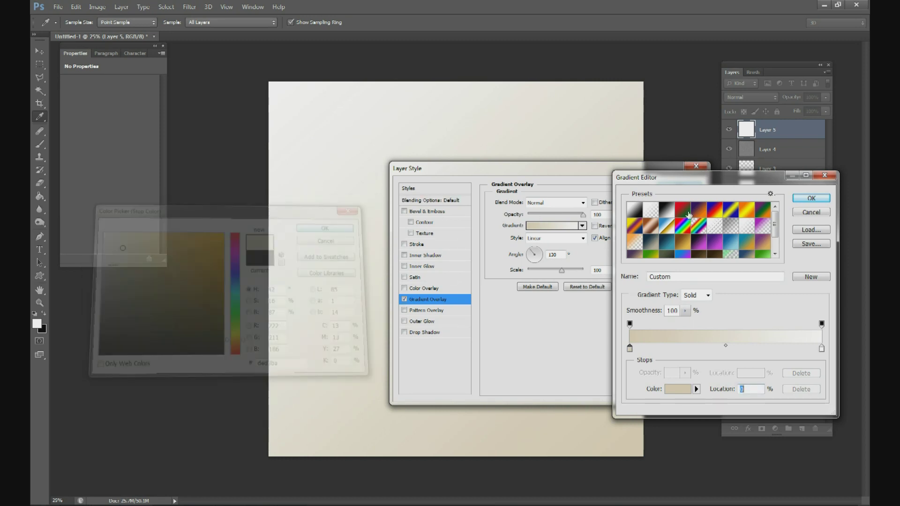
Step: Change the gradient's end colour to a muted greyish brown and accept the gradient
click(822, 350)
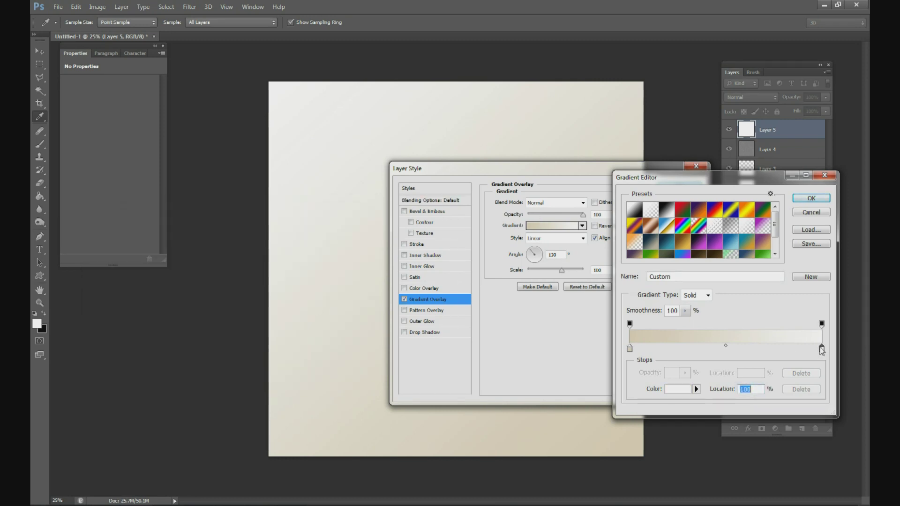
click(687, 391)
click(178, 297)
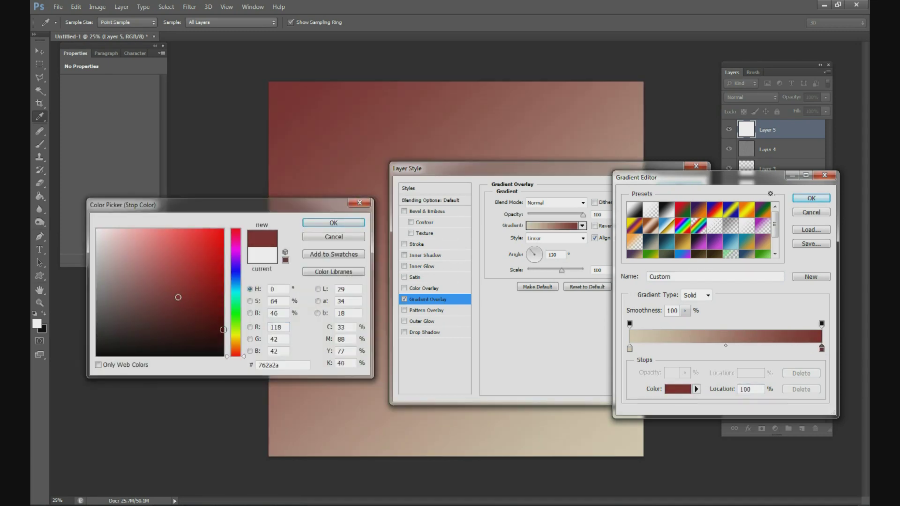
mouse_move(163, 309)
mouse_down()
mouse_move(130, 296)
mouse_move(121, 308)
mouse_move(134, 315)
mouse_up()
drag(235, 356, 236, 343)
drag(127, 284, 123, 277)
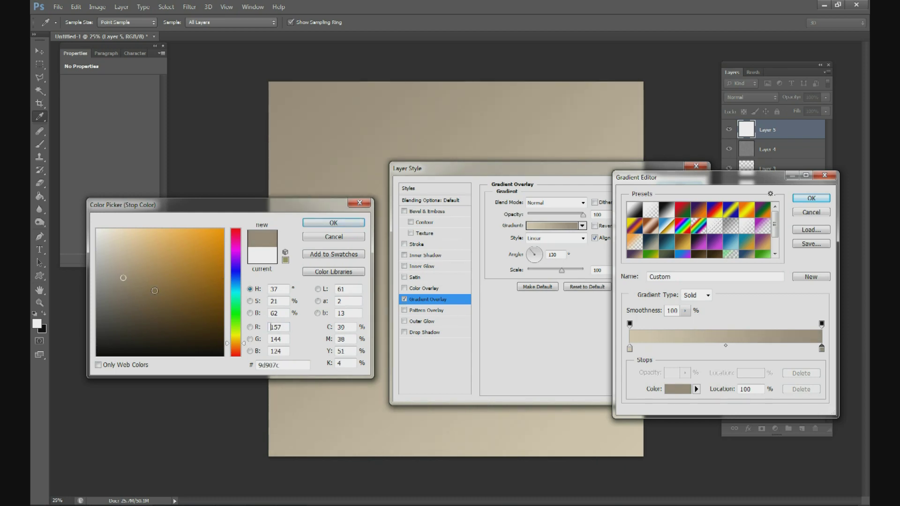
click(124, 284)
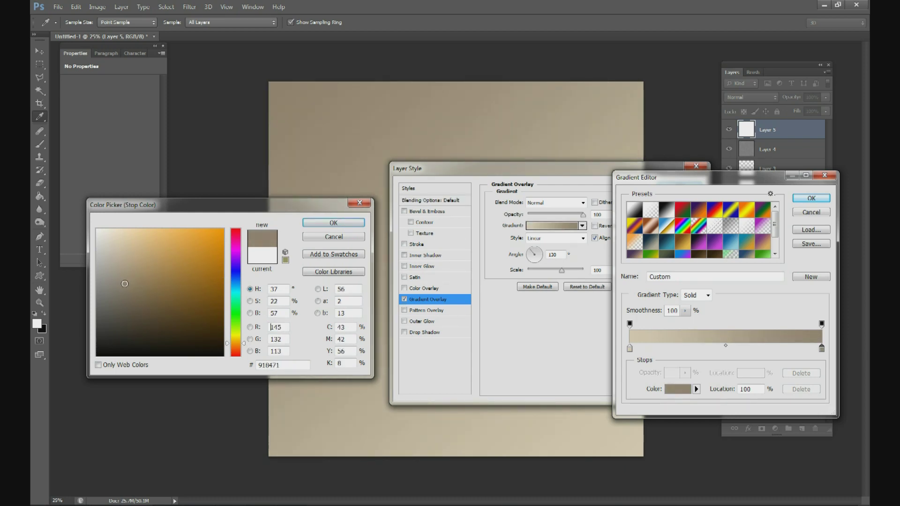
click(119, 289)
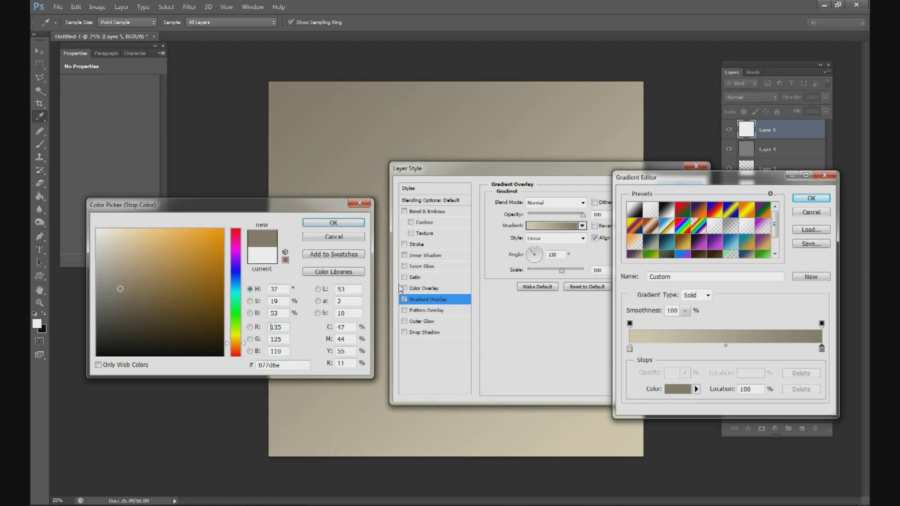
click(350, 228)
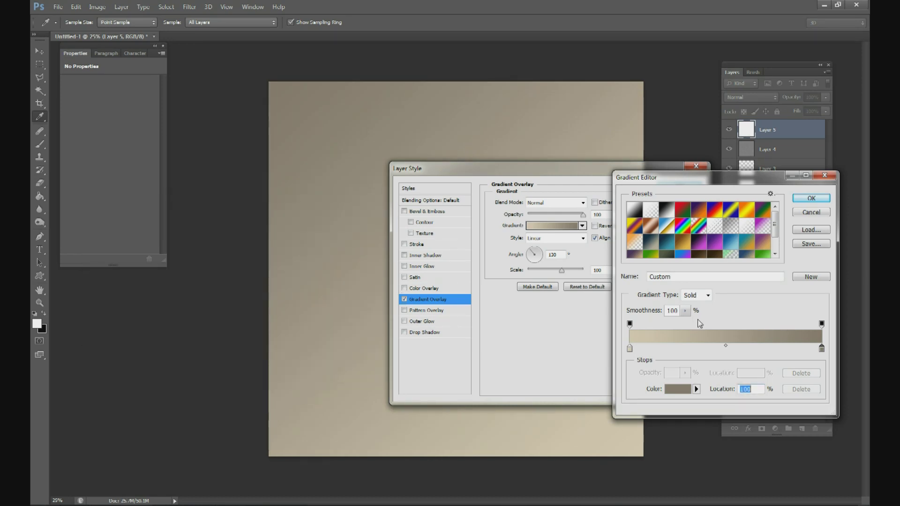
click(818, 200)
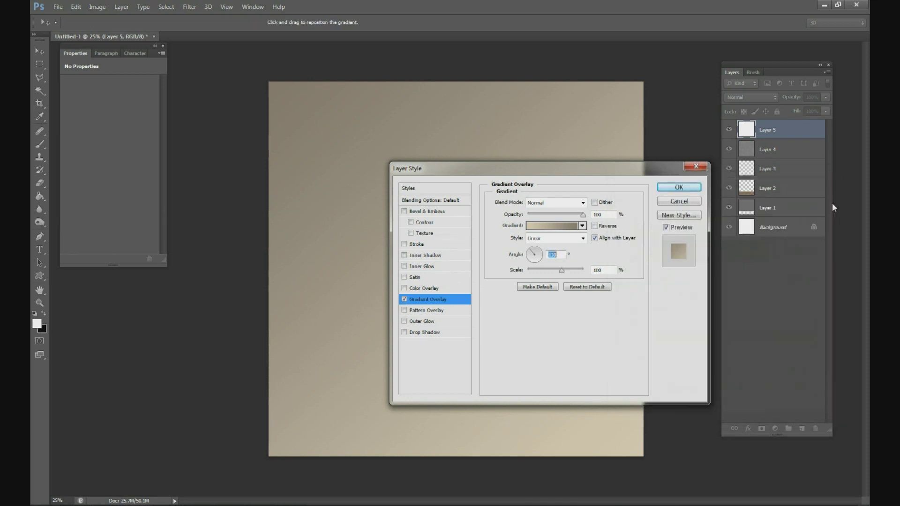
Step: Reverse the gradient's direction and apply the overlay to Layer 5
drag(550, 168, 466, 268)
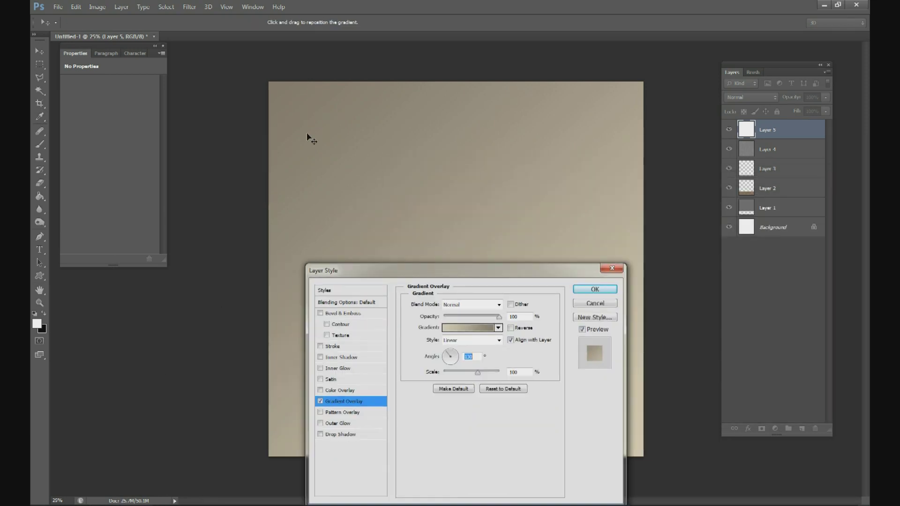
click(510, 328)
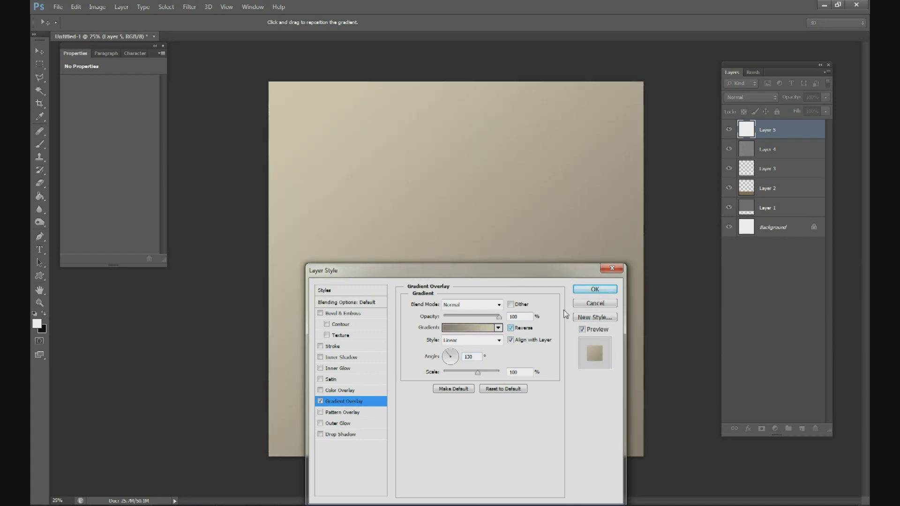
drag(529, 268, 697, 132)
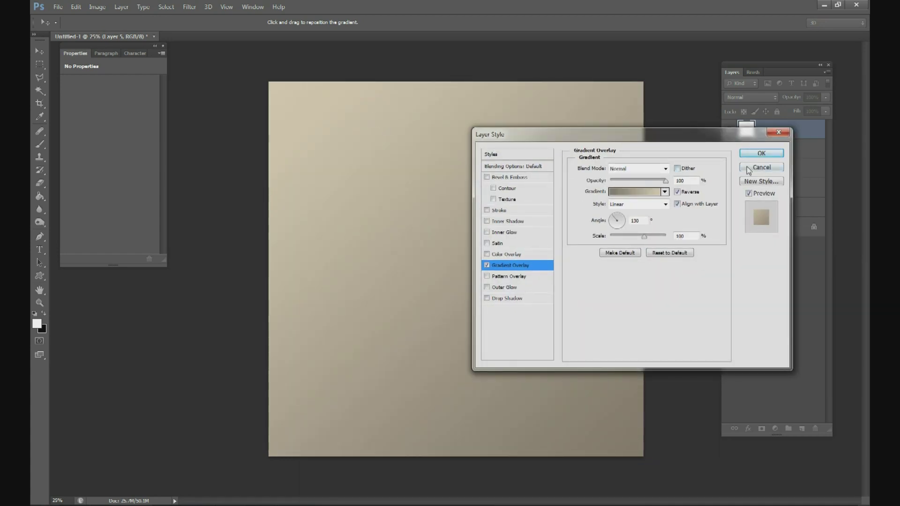
click(760, 153)
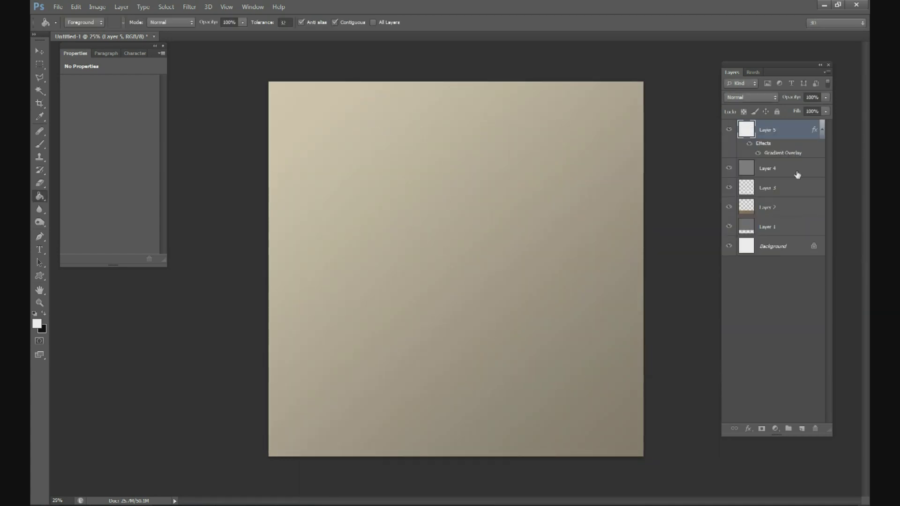
Step: Move the embossed Layer 4 above Layer 5 and set its blend mode to Overlay
drag(797, 174, 779, 123)
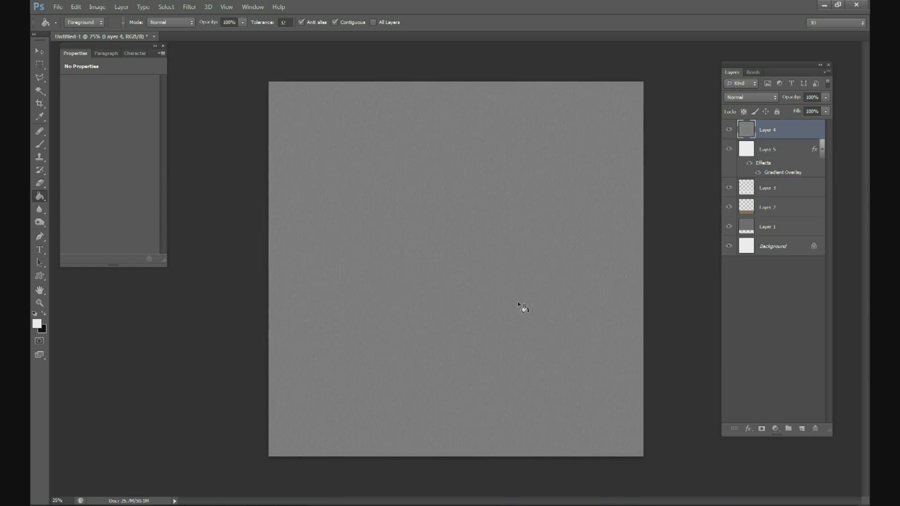
click(40, 50)
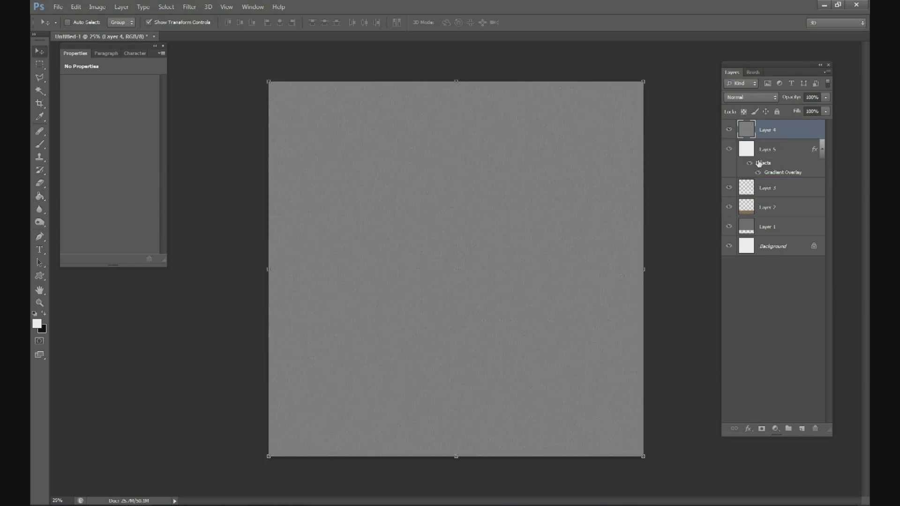
click(763, 97)
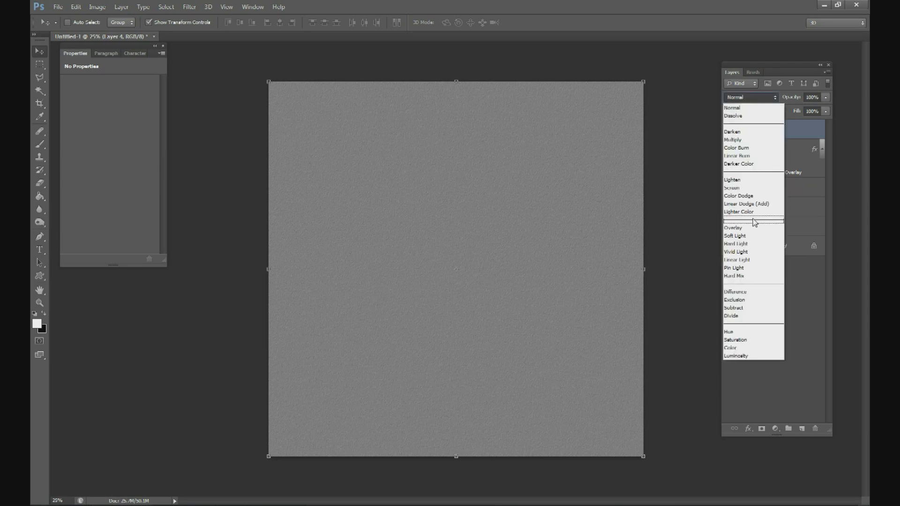
click(754, 227)
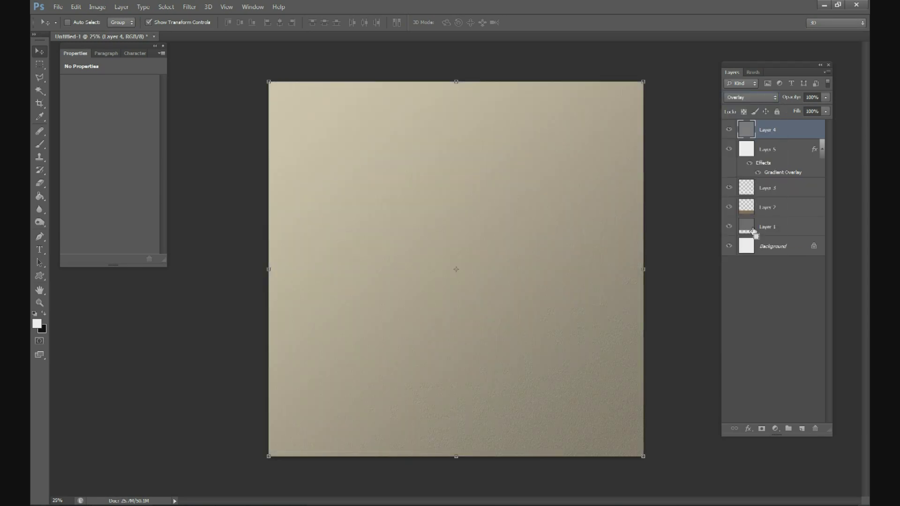
key(ctrl+plus)
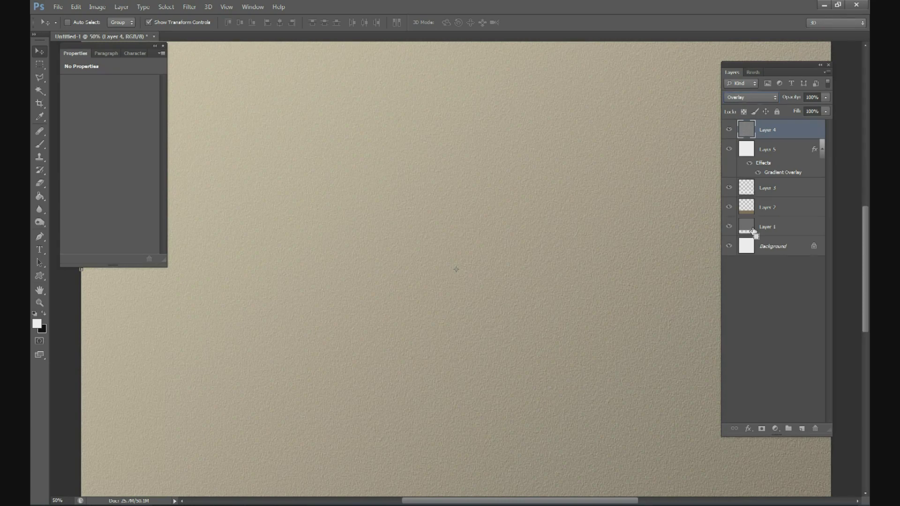
key(ctrl+minus)
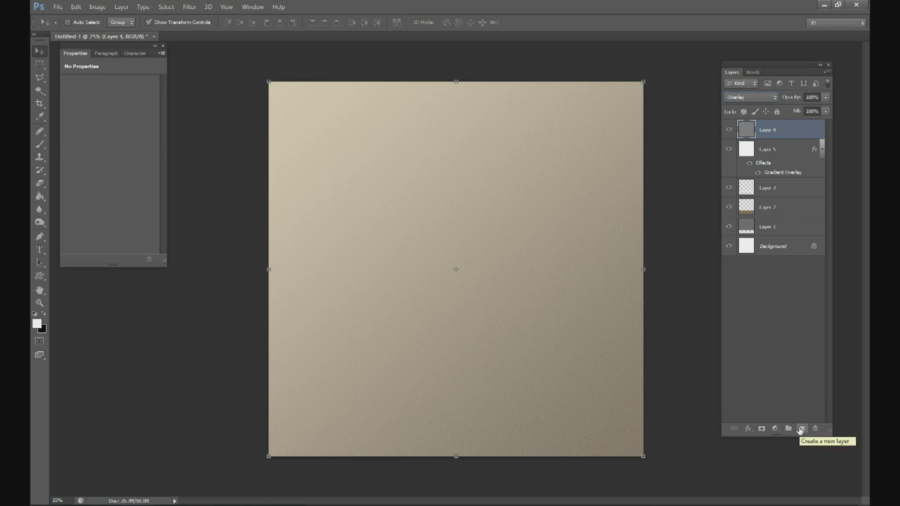
Step: Add Layer 6, fill it light grey, and render a black-and-white Clouds texture onto it
click(801, 429)
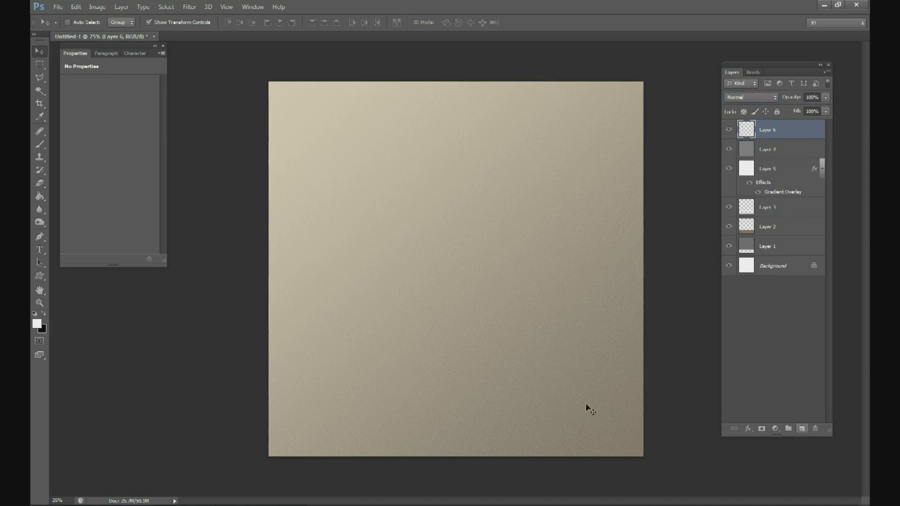
click(40, 197)
click(510, 246)
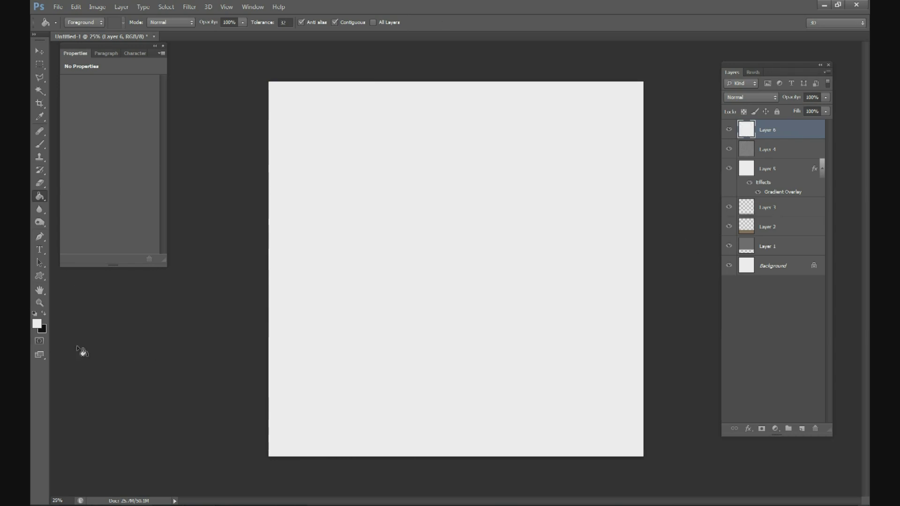
key(x)
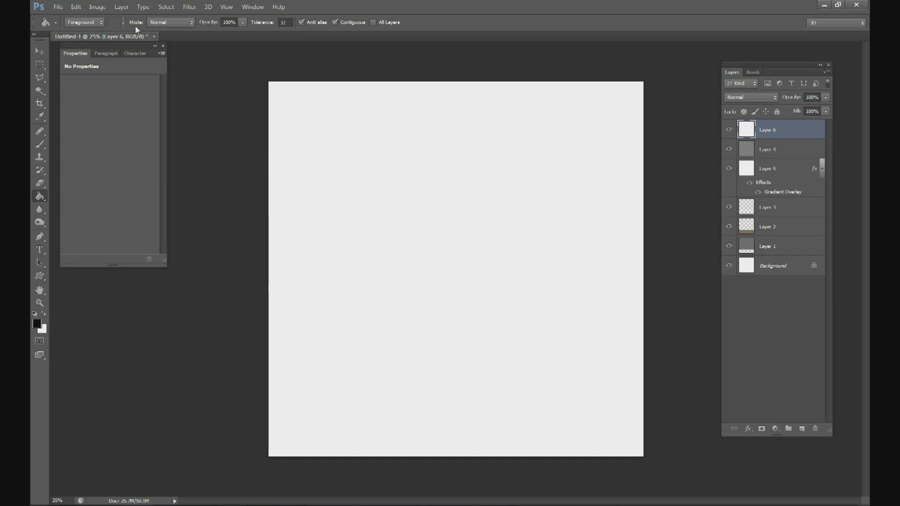
click(184, 8)
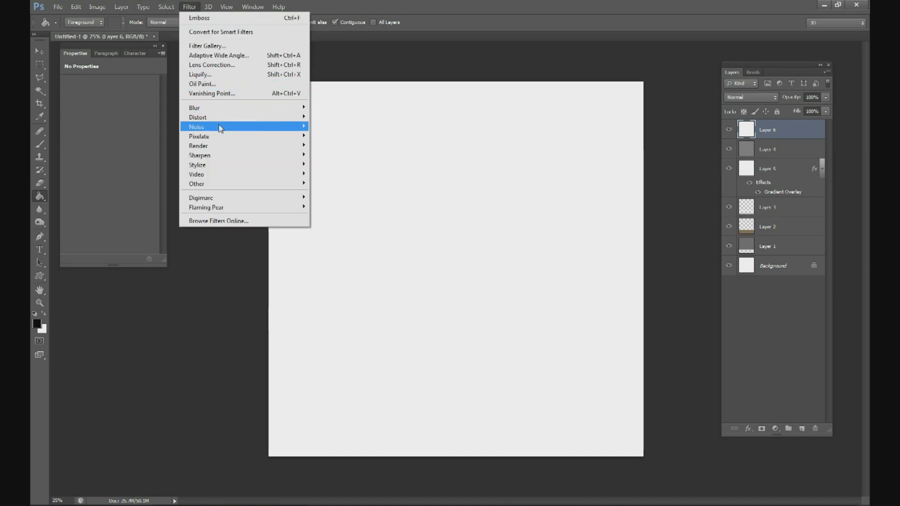
mouse_move(207, 145)
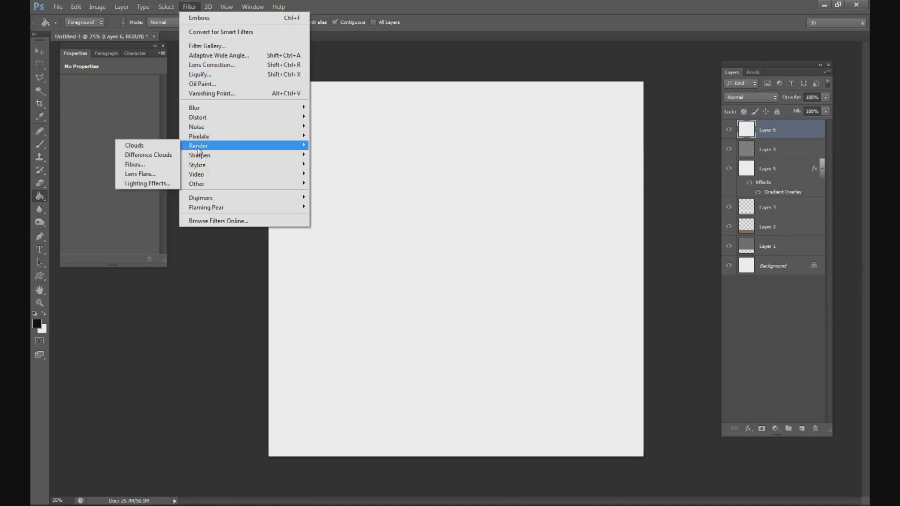
click(130, 145)
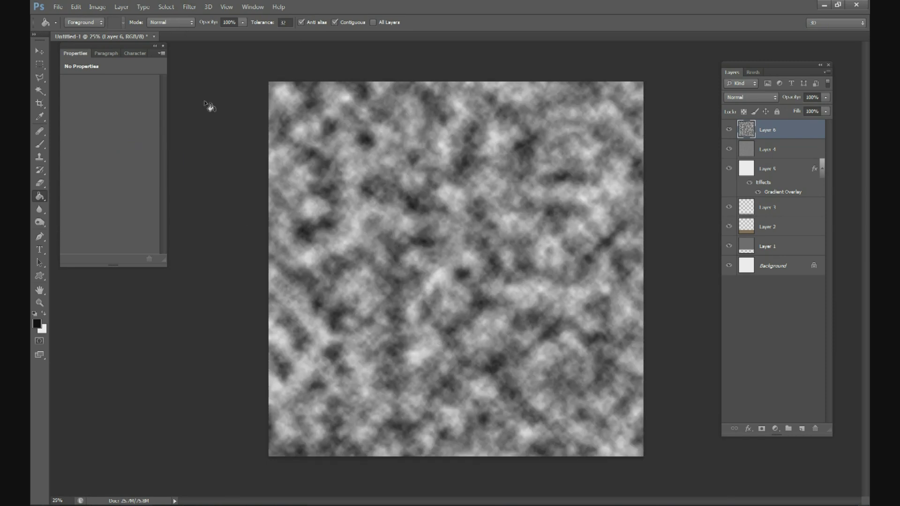
click(39, 50)
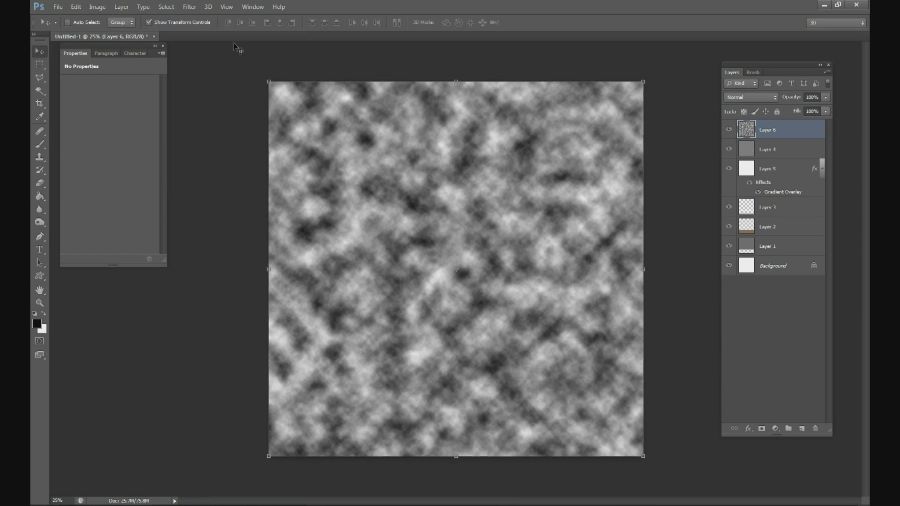
Step: Pixelate Layer 6's clouds with Mosaic at cell size 142 square, then add an empty layer above
click(188, 7)
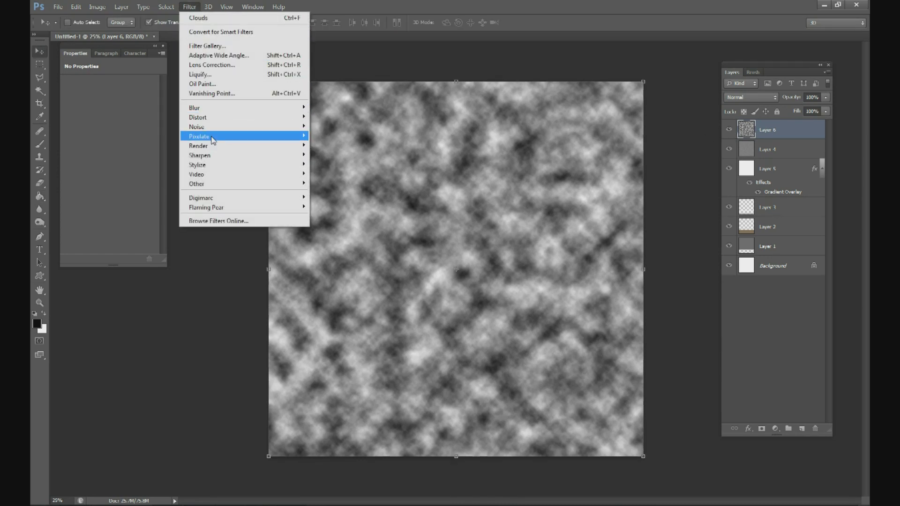
mouse_move(214, 140)
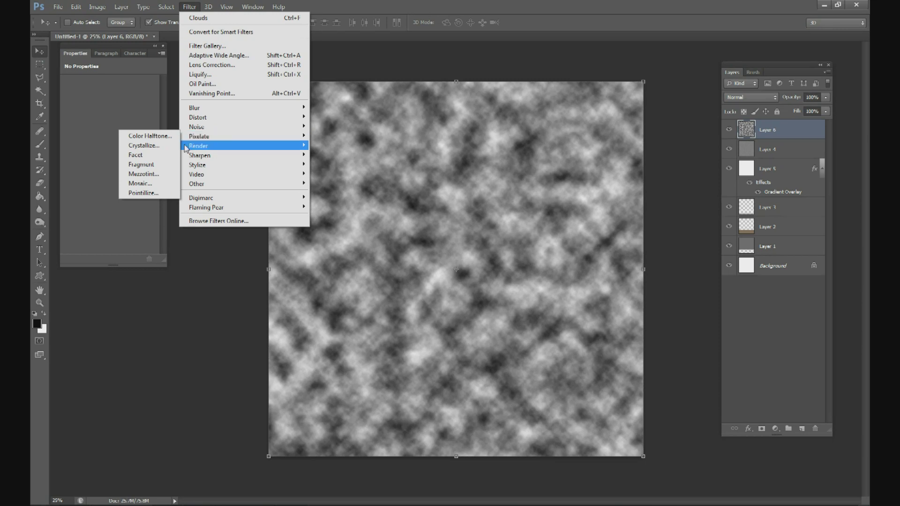
click(161, 184)
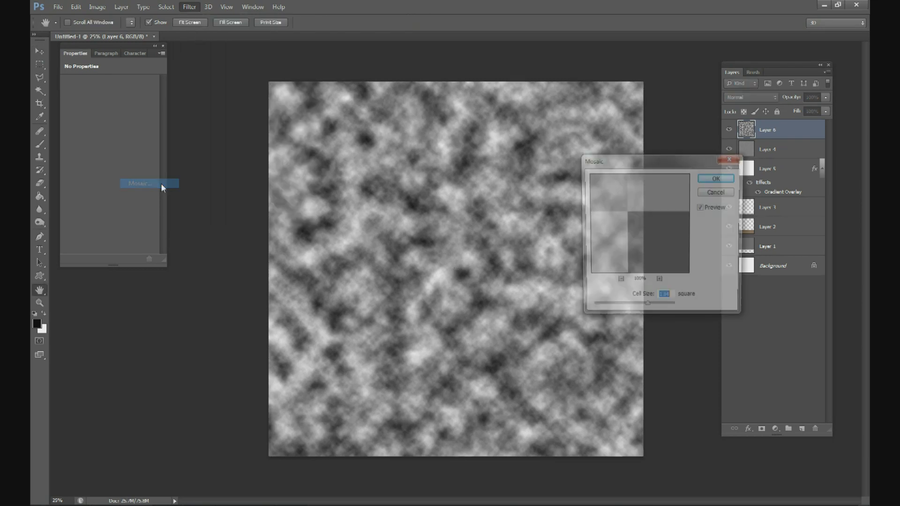
drag(647, 312, 651, 314)
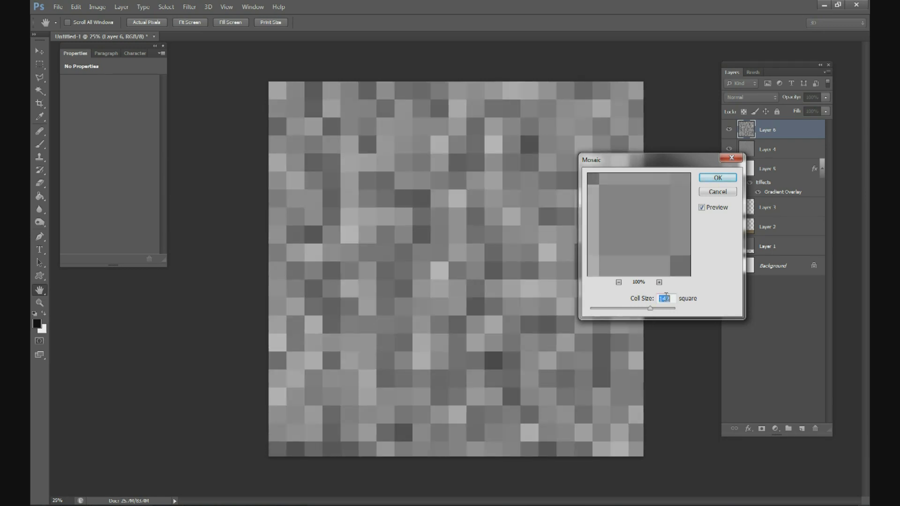
click(718, 178)
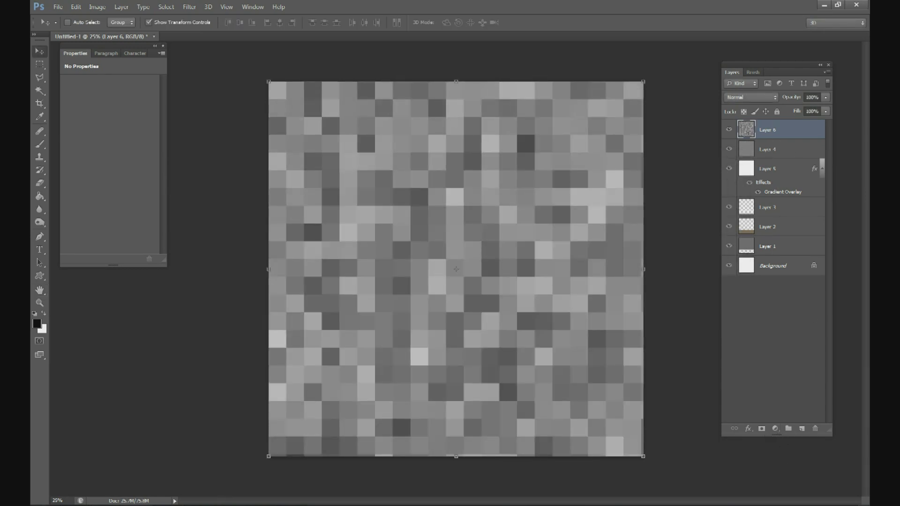
click(802, 430)
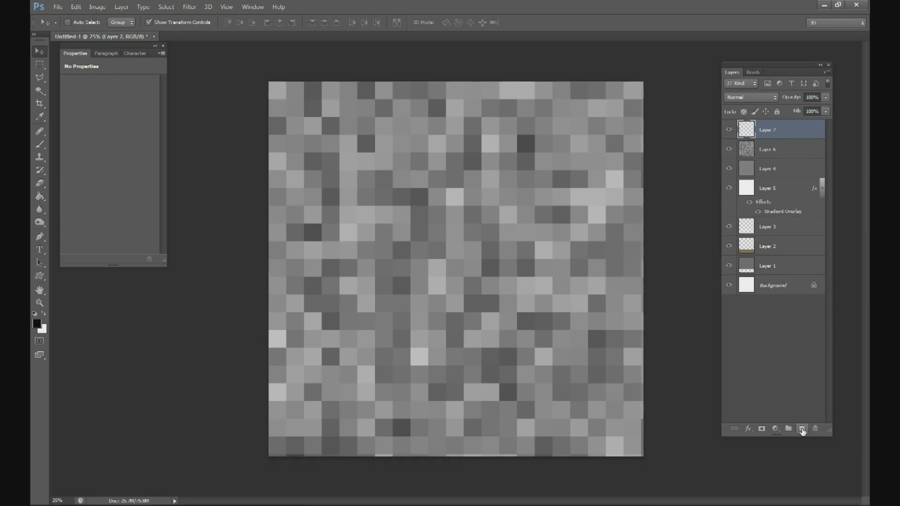
Step: Fill Layer 7 with black and set both foreground and background colours to dark brown
click(40, 199)
click(397, 285)
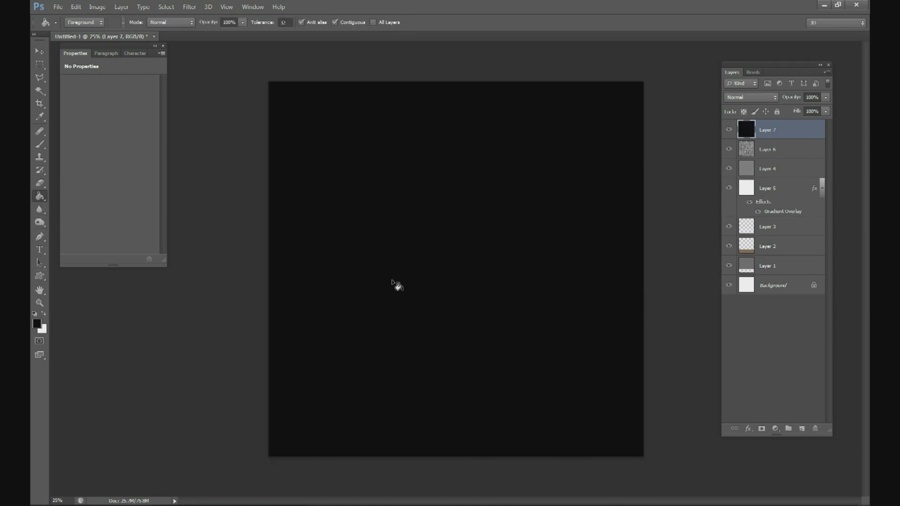
click(37, 323)
click(235, 344)
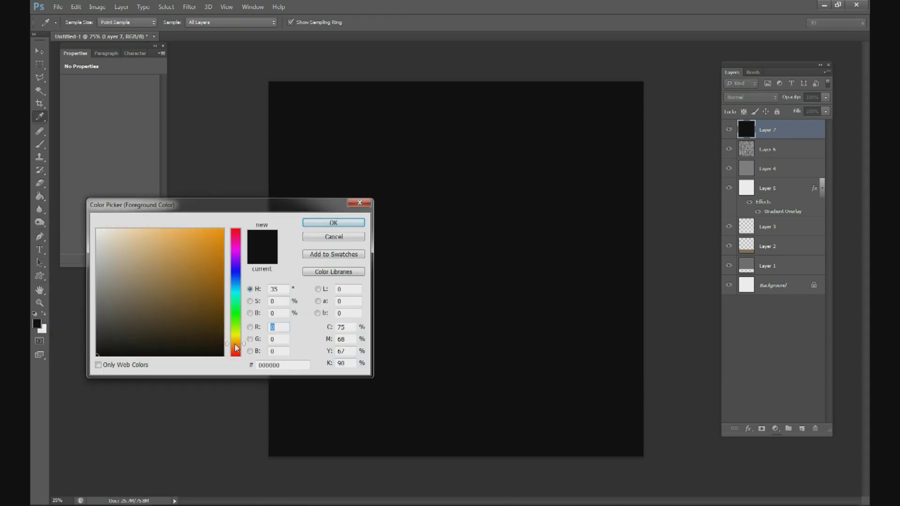
drag(151, 315, 175, 332)
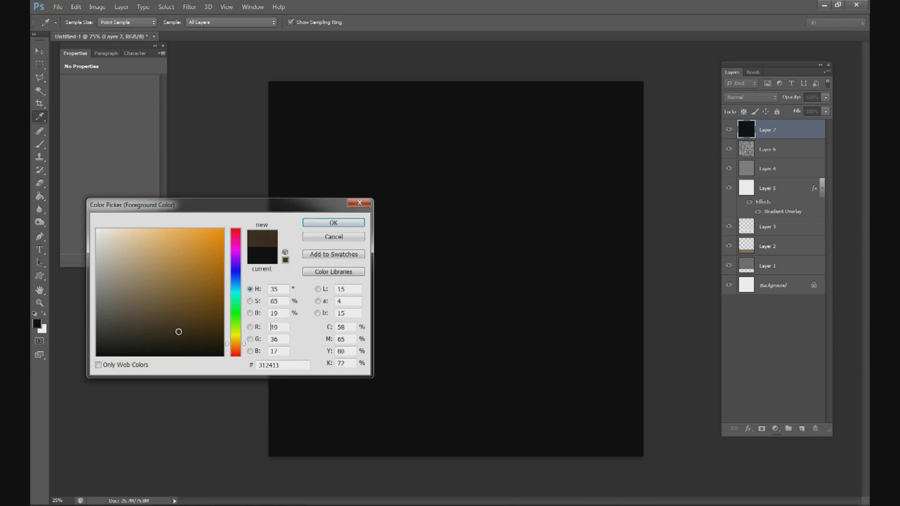
click(333, 223)
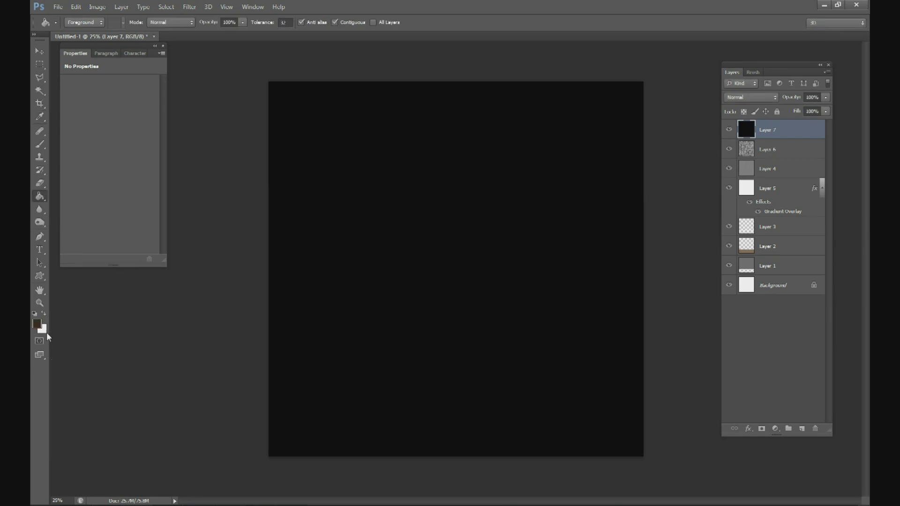
click(43, 329)
click(235, 342)
mouse_move(151, 322)
mouse_down()
mouse_move(164, 323)
mouse_move(160, 314)
mouse_up()
click(235, 345)
click(334, 222)
key(g)
Step: Render a Fibers wood-grain texture onto Layer 7
click(192, 8)
mouse_move(220, 148)
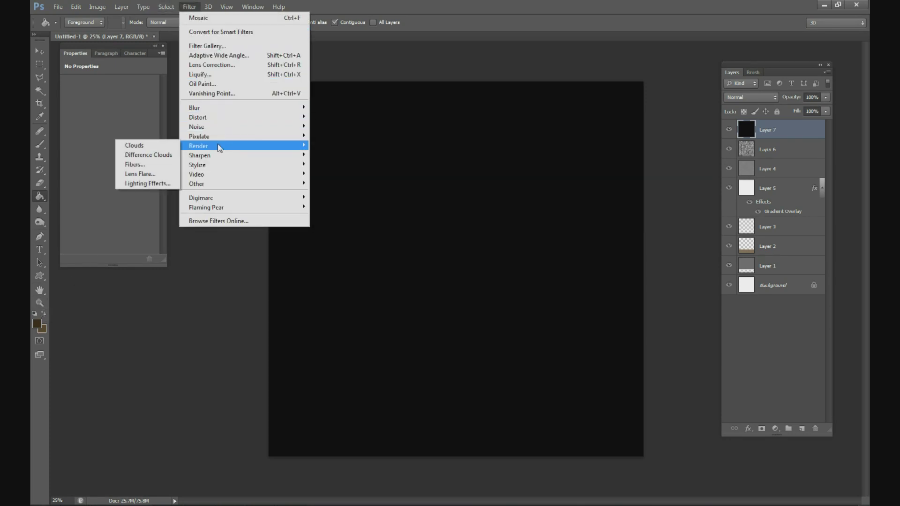
click(163, 165)
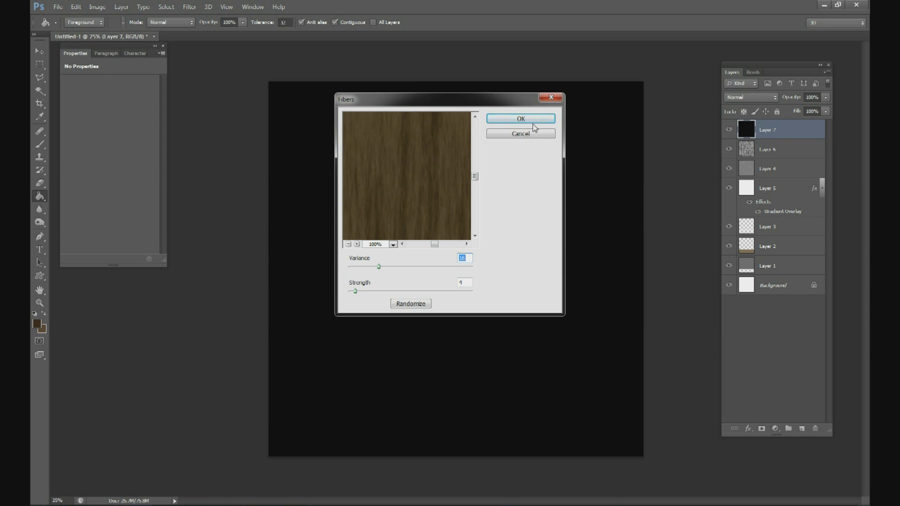
click(509, 118)
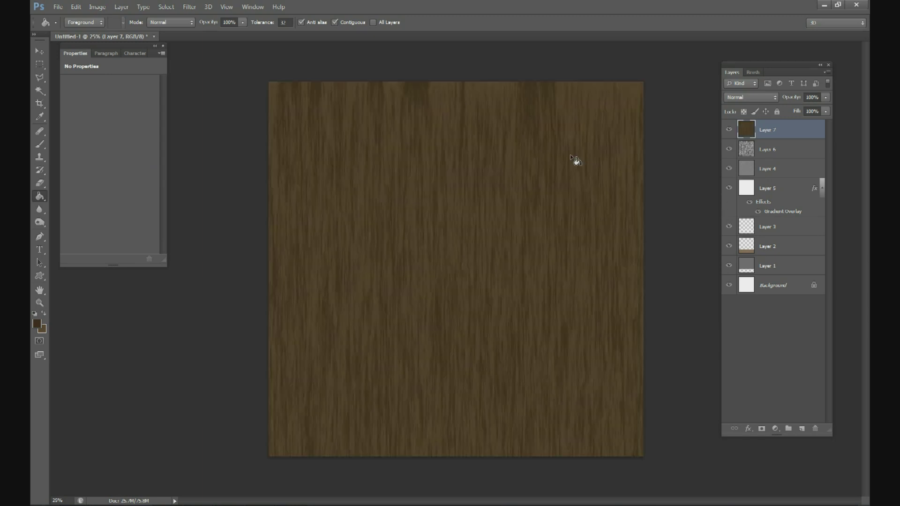
click(39, 50)
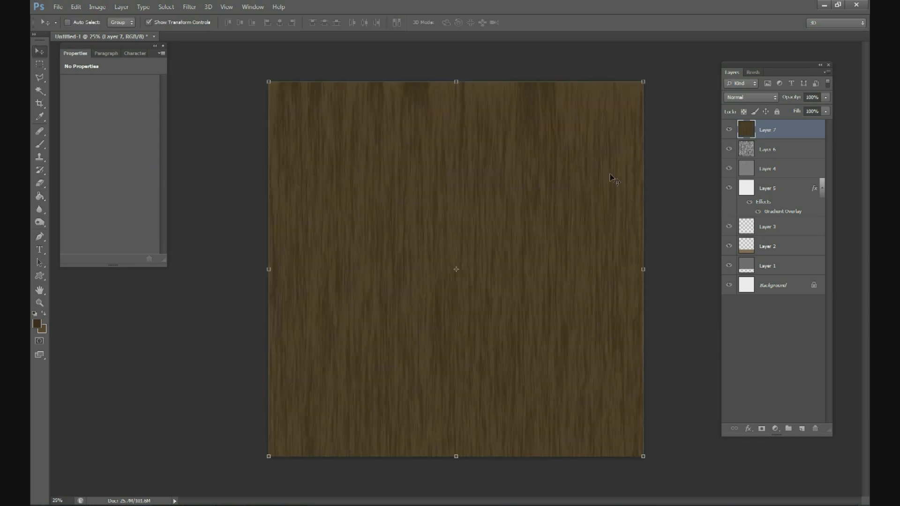
Step: Set Layer 7's fibre texture to Overlay blend mode, toggling its visibility to compare with the mosaic
click(768, 153)
click(729, 130)
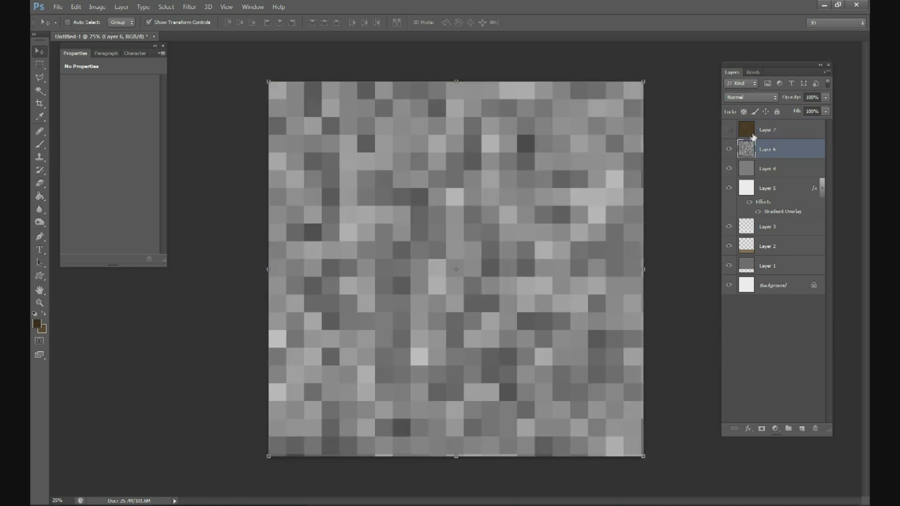
click(730, 130)
click(764, 131)
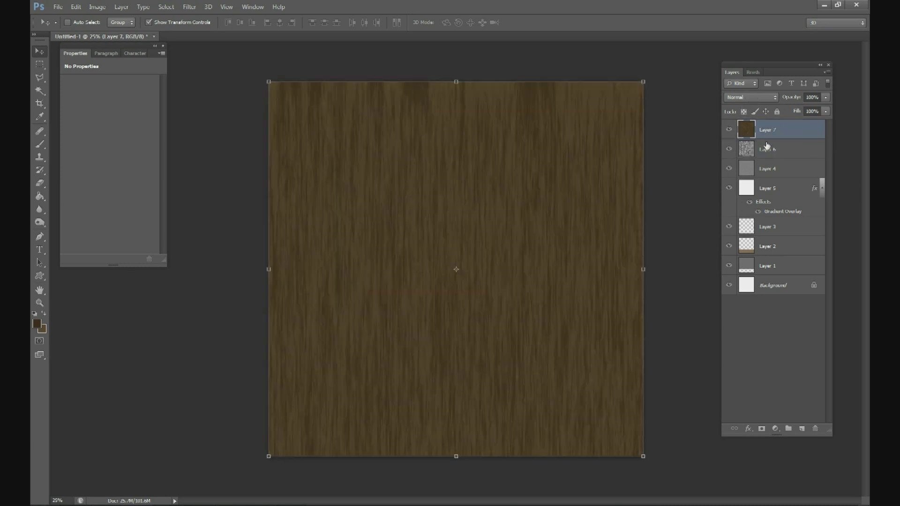
click(755, 98)
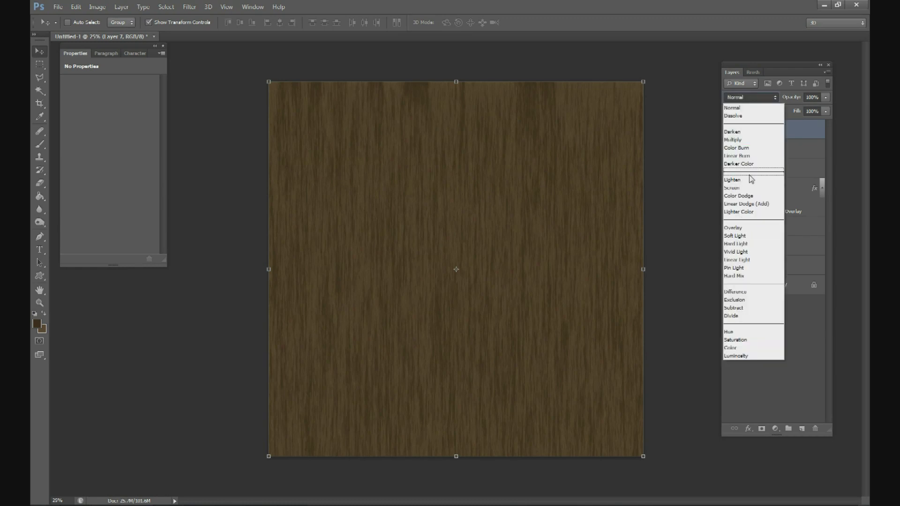
click(752, 229)
click(777, 150)
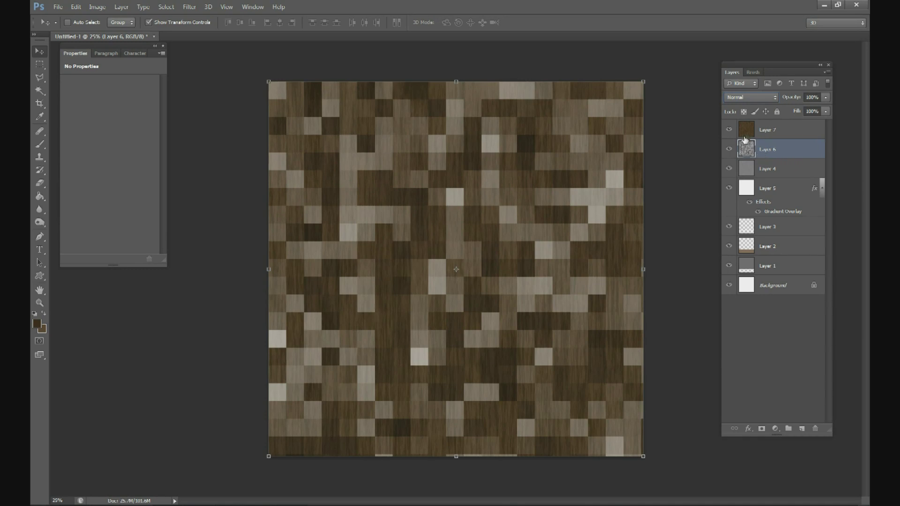
click(729, 129)
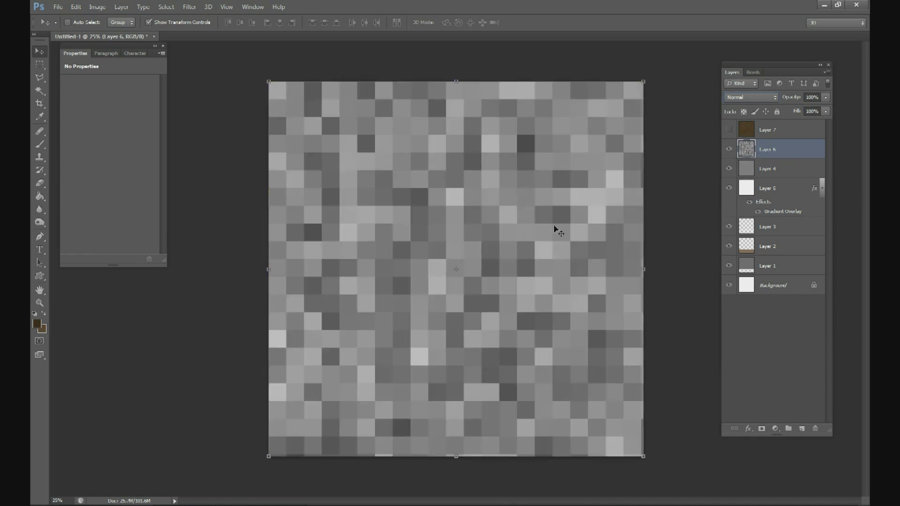
click(729, 130)
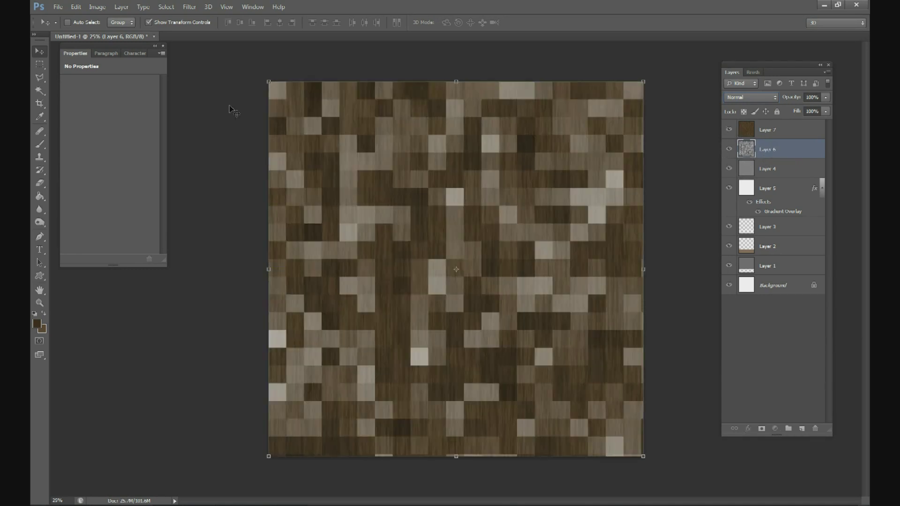
Step: Apply a Motion Blur to Layer 6 at 90° with a 781-pixel distance
click(189, 7)
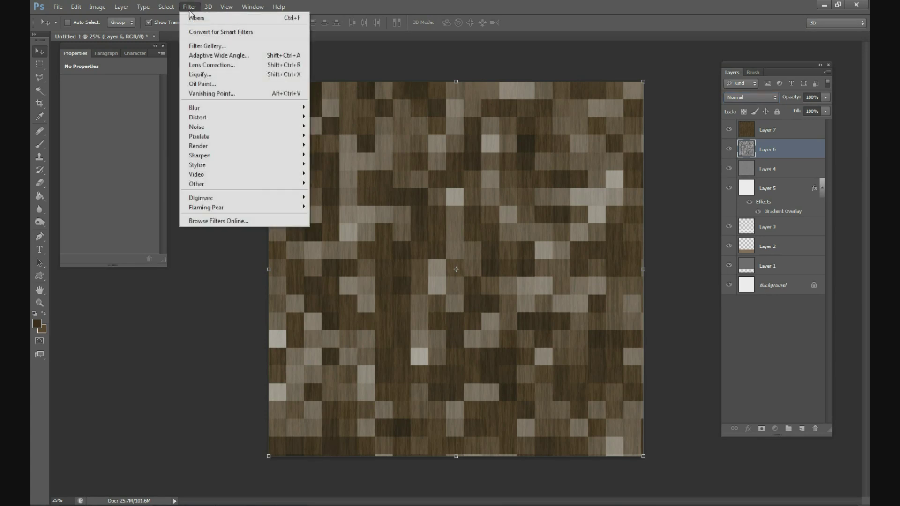
mouse_move(255, 108)
click(139, 197)
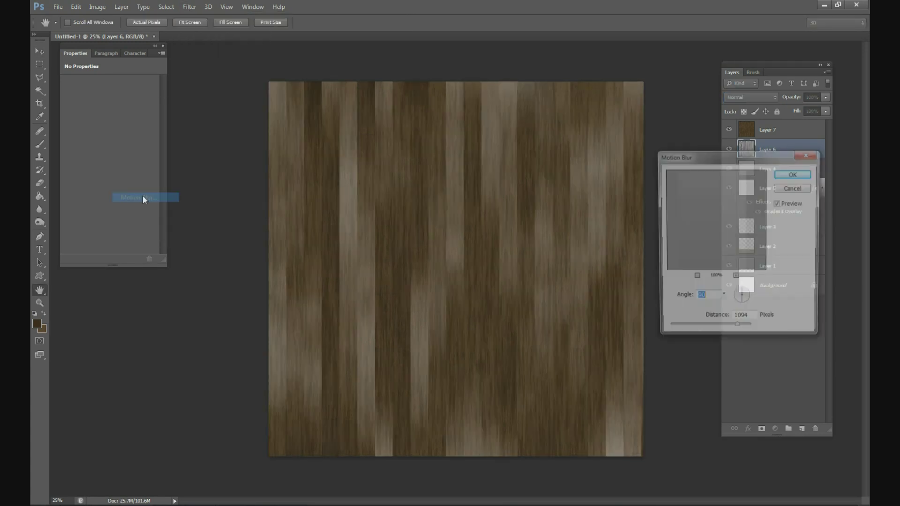
drag(746, 330, 737, 333)
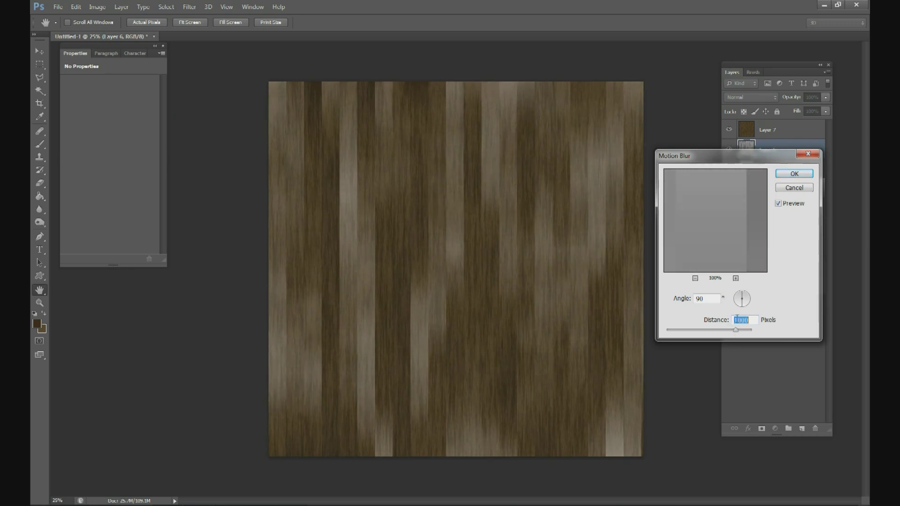
click(794, 173)
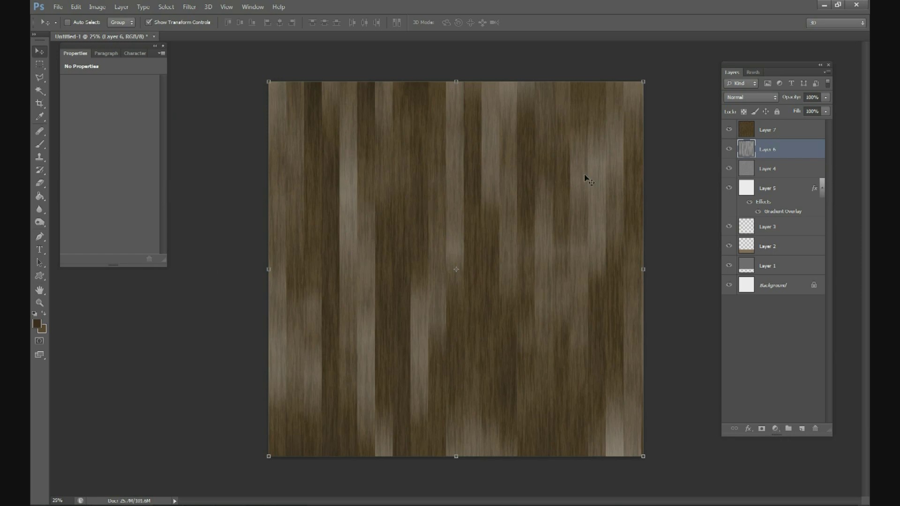
Step: Add a Levels adjustment clipped to Layer 6's wood texture
click(776, 429)
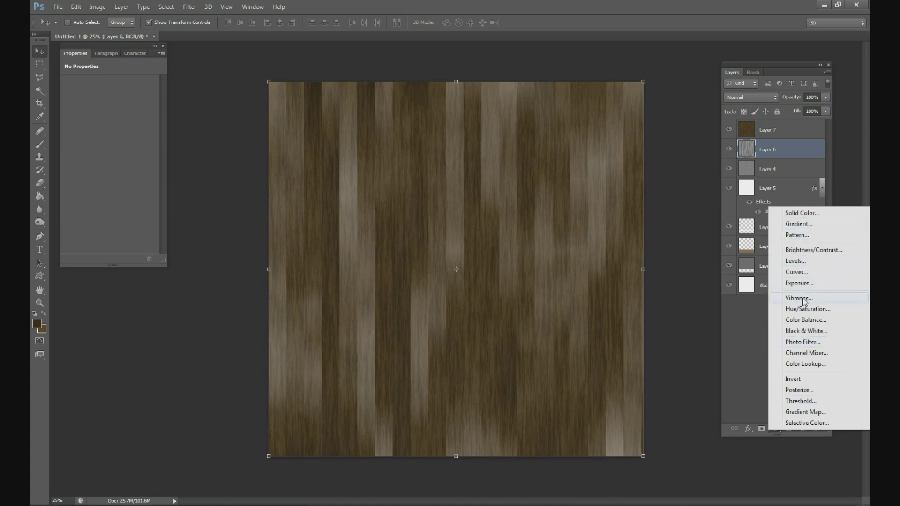
click(796, 261)
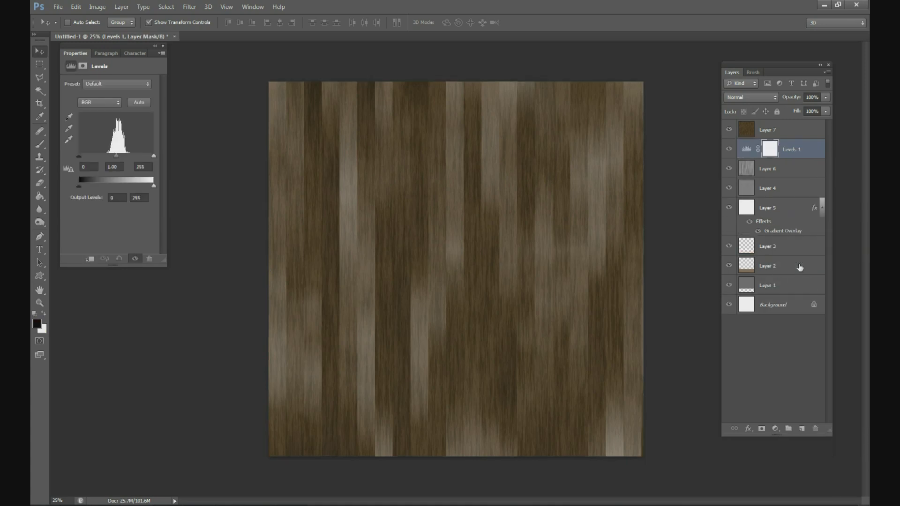
key(ctrl+alt+g)
click(800, 165)
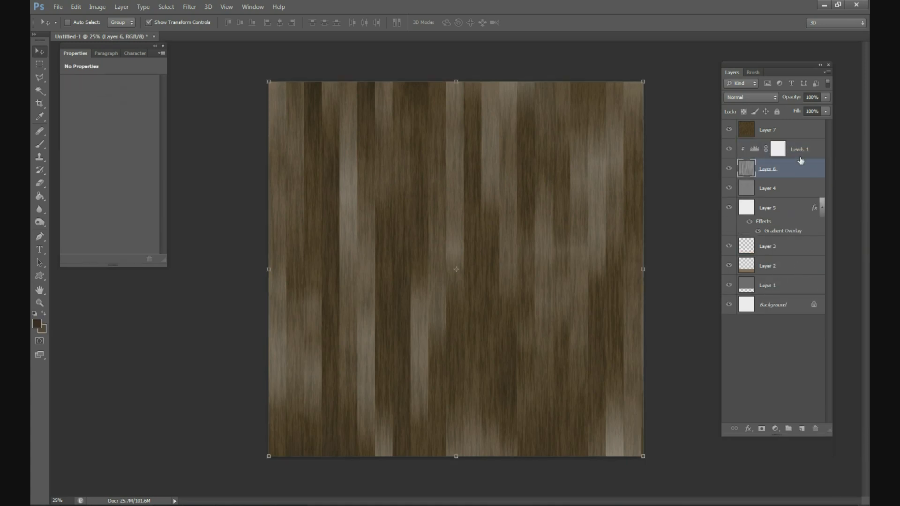
click(800, 149)
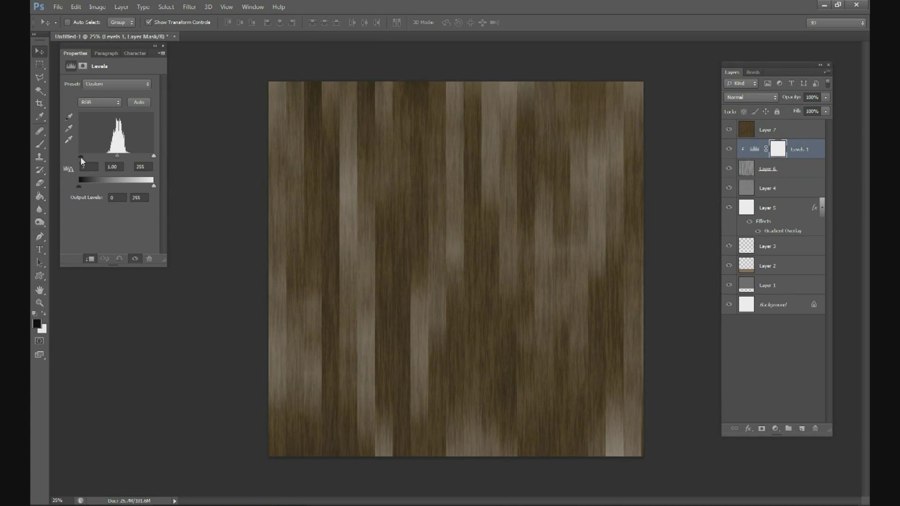
Step: Set Levels input to 77/0.85/204 and output white to 214 to darken the planks
drag(82, 157, 95, 159)
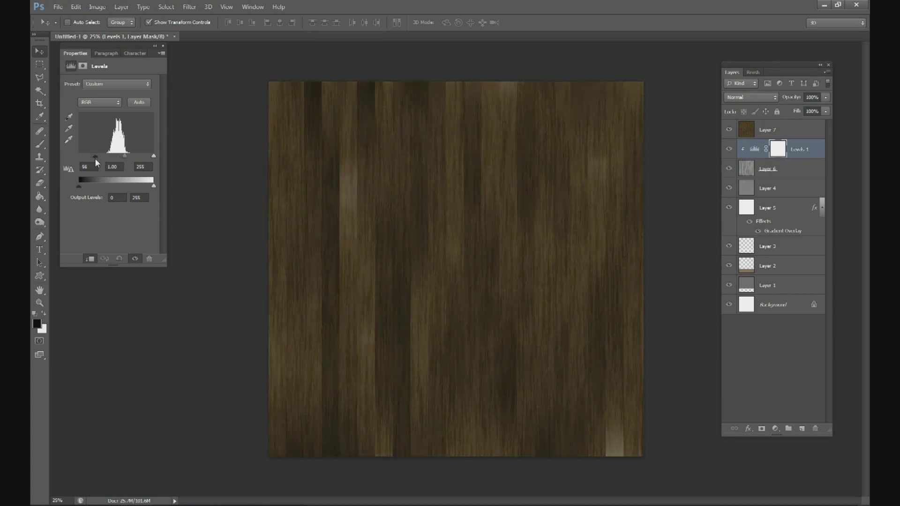
drag(153, 187, 144, 187)
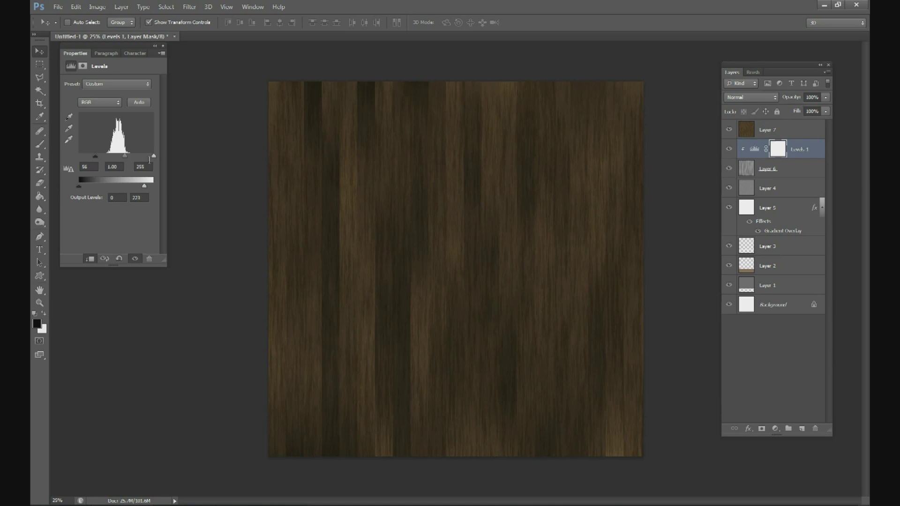
drag(150, 157, 102, 156)
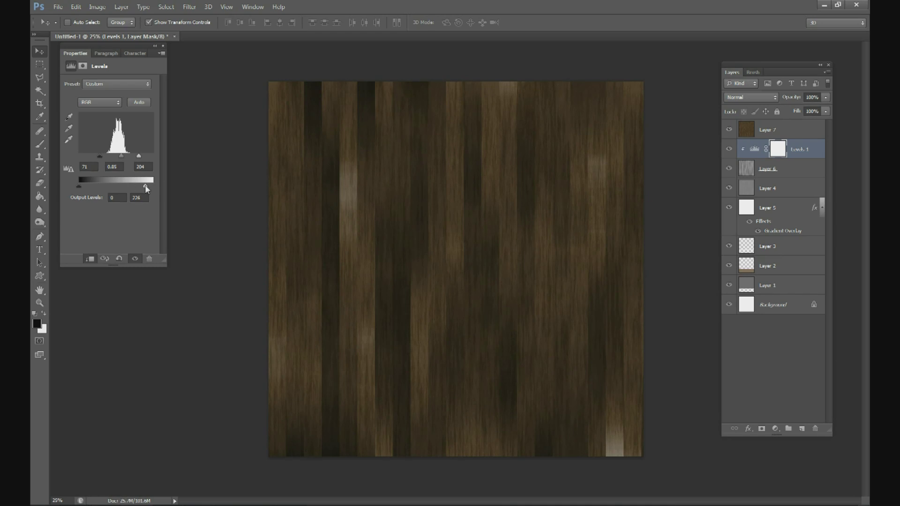
drag(145, 186, 142, 185)
drag(100, 156, 103, 156)
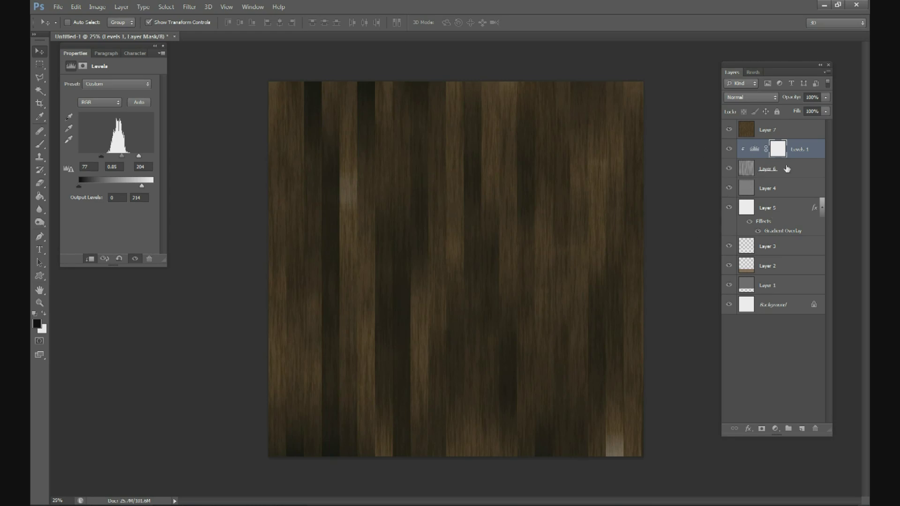
click(787, 169)
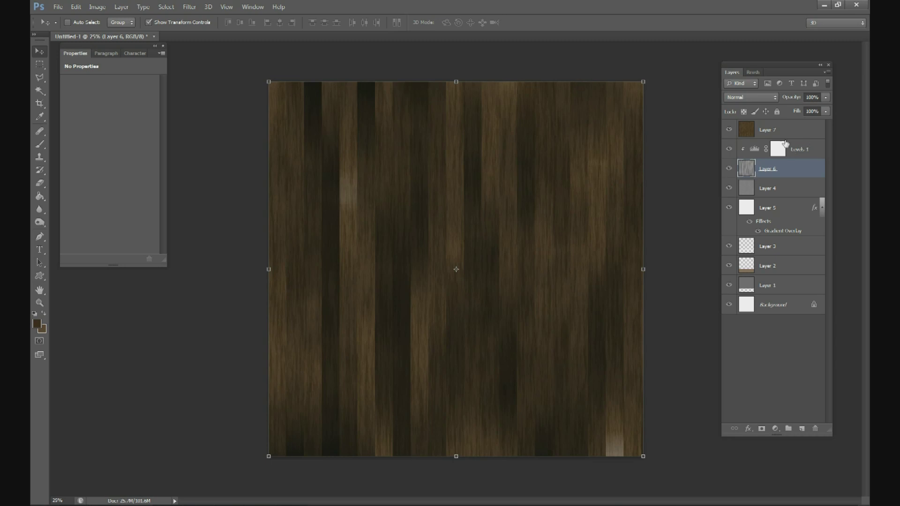
Step: Merge Layer 7, Levels 1 and Layer 6 into a single wood layer
click(786, 132)
ctrl+click(797, 154)
ctrl+click(797, 173)
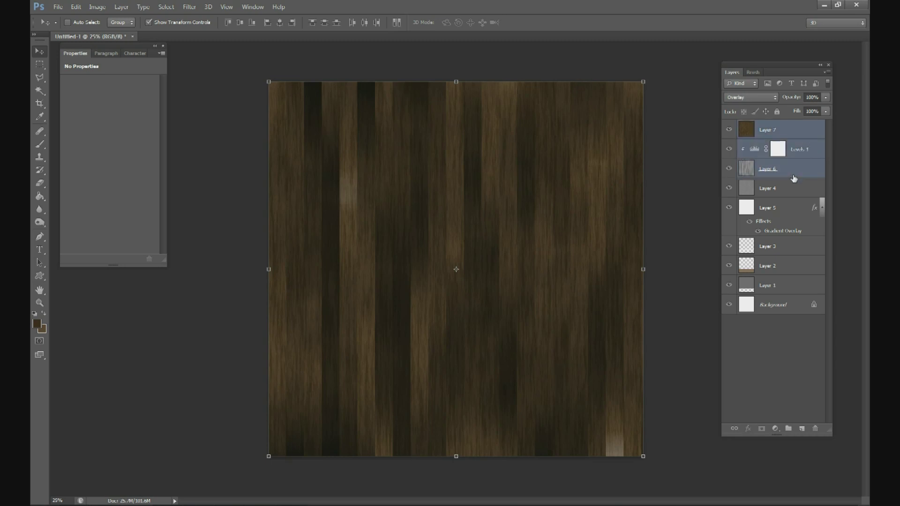
right_click(795, 173)
click(704, 350)
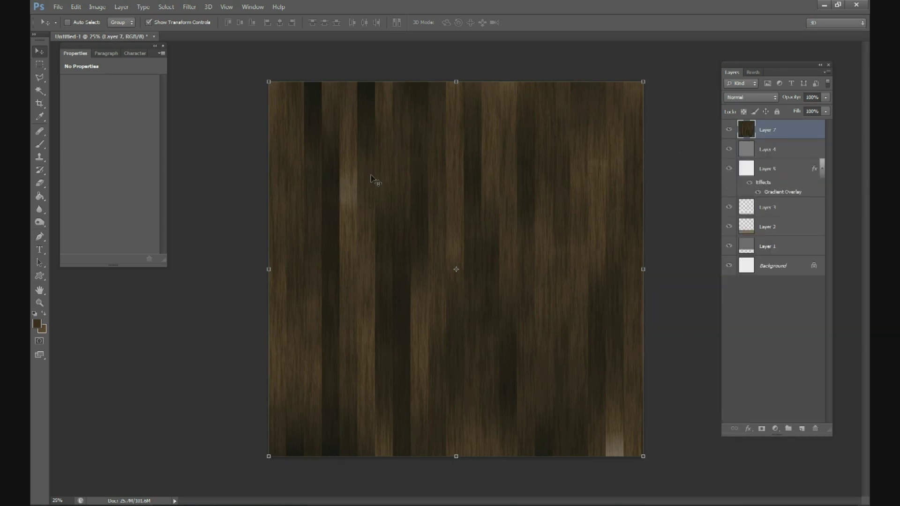
mouse_move(566, 236)
mouse_down()
mouse_move(549, 196)
mouse_move(578, 264)
mouse_move(496, 221)
mouse_move(625, 239)
mouse_move(581, 233)
mouse_up()
key(ctrl+z)
Step: Move Layer 2 to the top, squash the wood into a bottom floor strip, then hide Layer 2
drag(767, 227, 773, 123)
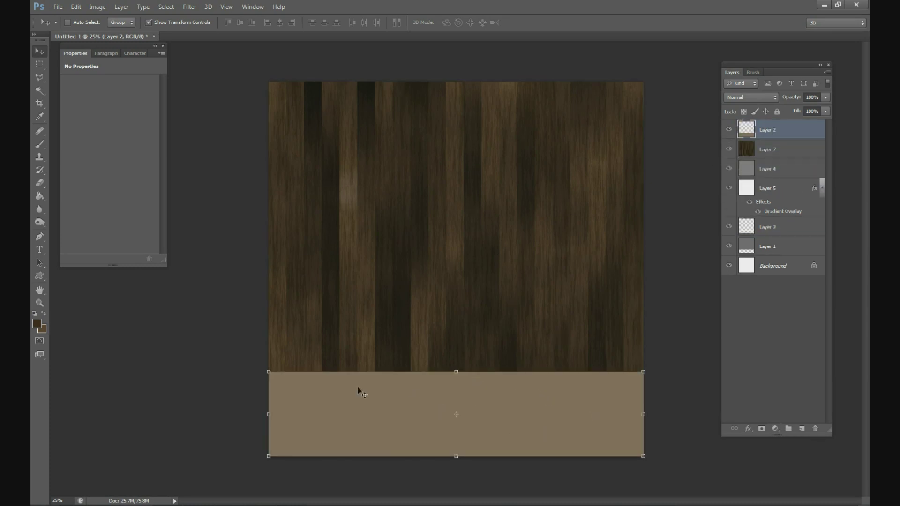
click(766, 149)
key(ctrl+t)
drag(456, 82, 465, 372)
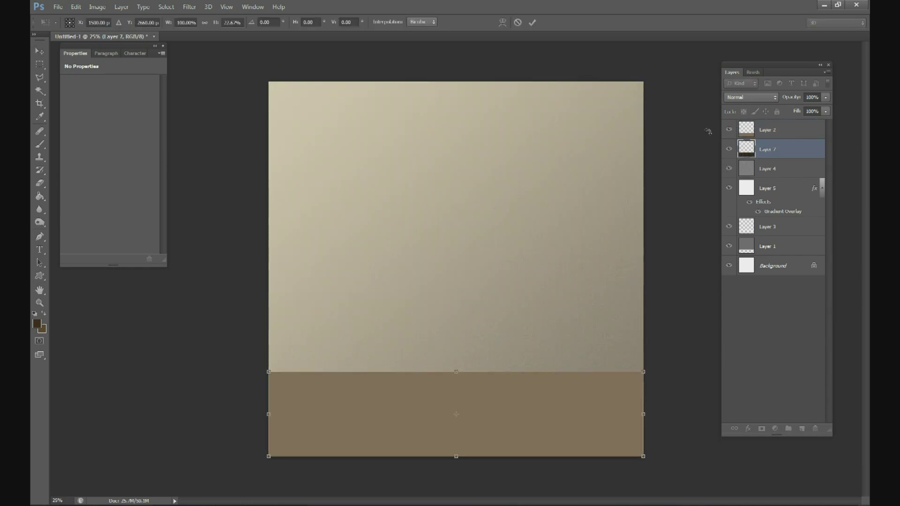
click(533, 23)
click(729, 130)
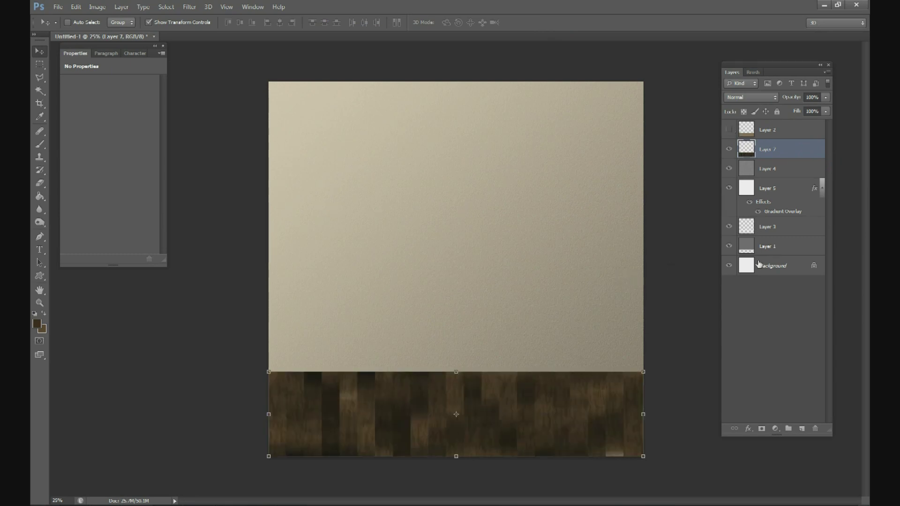
Step: Apply a perspective transform that widens the floor strip's bottom edge so the planks fan outward
click(74, 8)
mouse_move(122, 202)
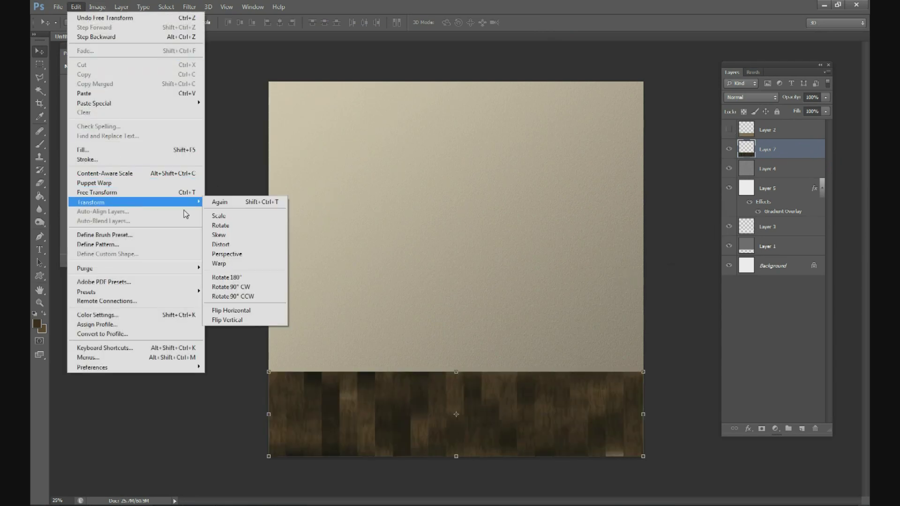
click(227, 254)
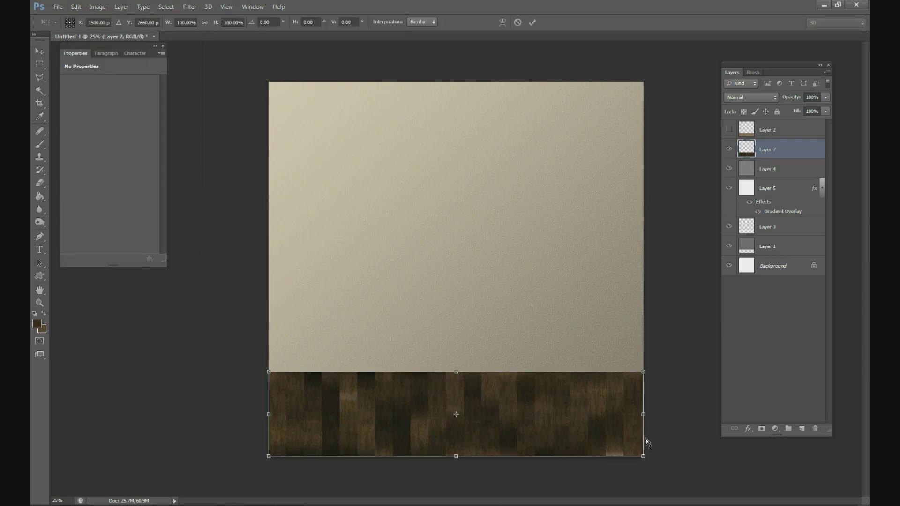
key(ctrl+minus)
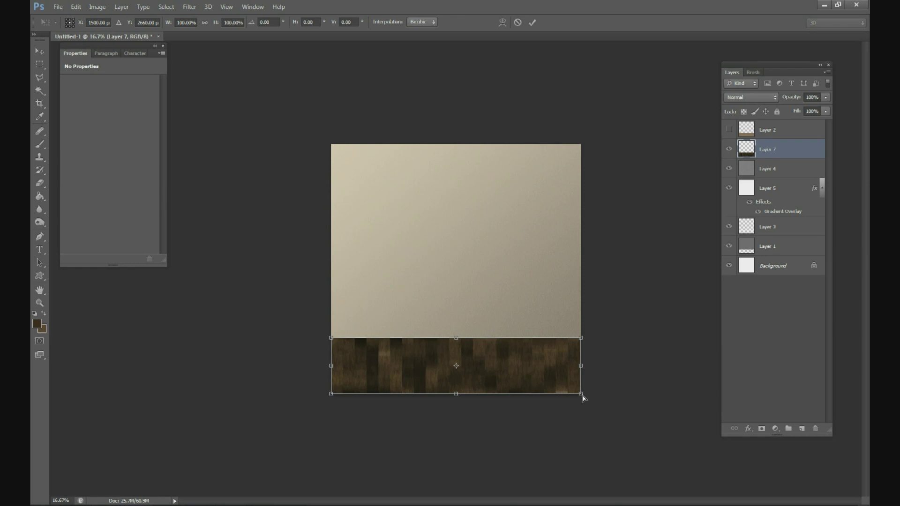
drag(583, 398, 739, 398)
click(533, 23)
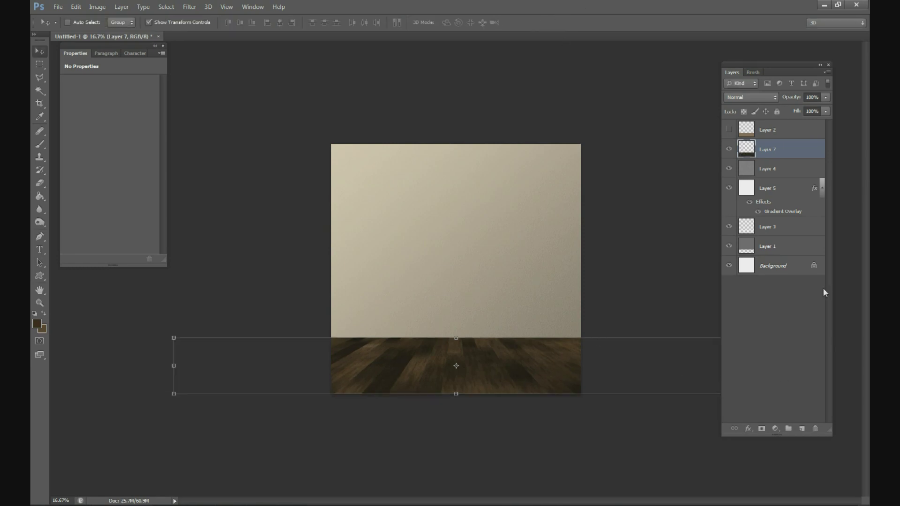
click(791, 271)
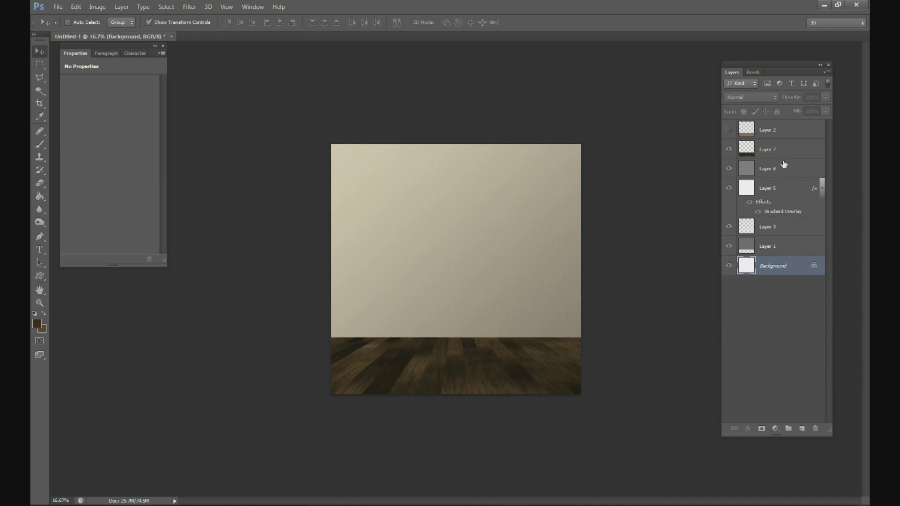
Step: Move Layer 3's white baseboard strip to the top of the layer stack
drag(765, 227, 771, 129)
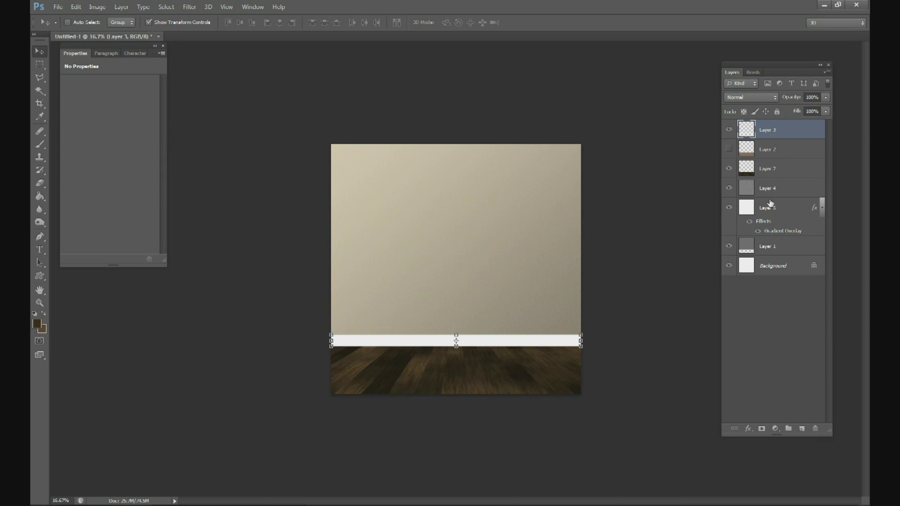
key(ctrl+plus)
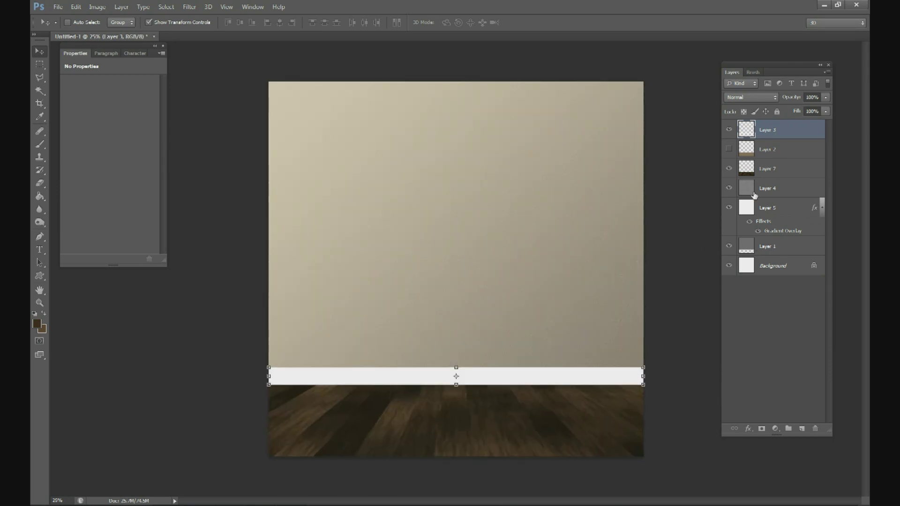
drag(514, 382, 526, 302)
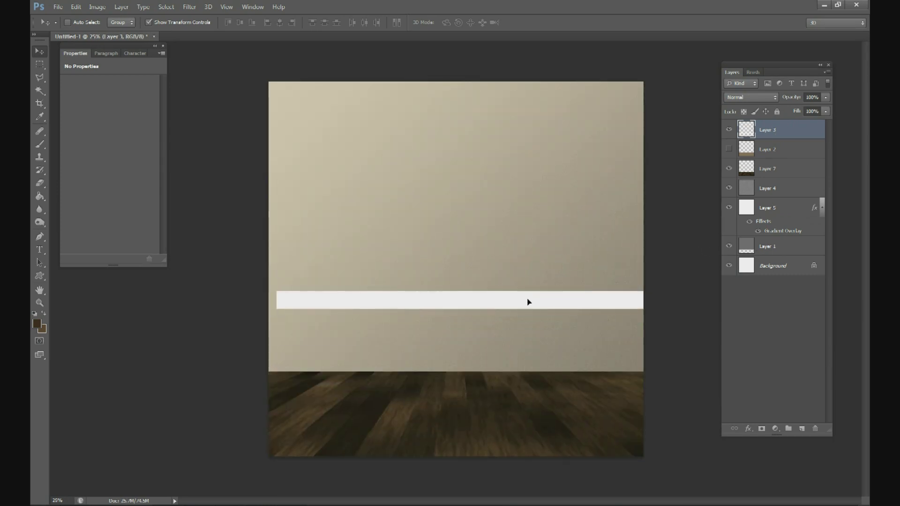
key(ctrl+z)
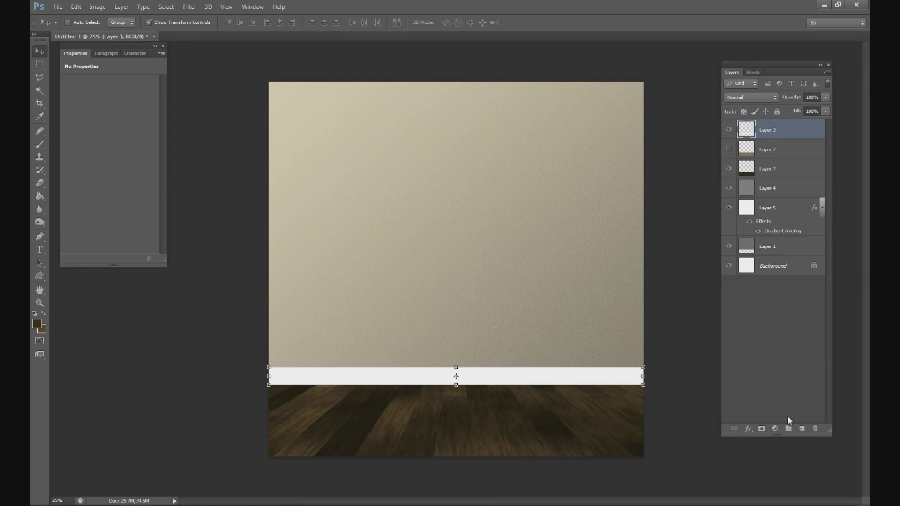
Step: Add a Gradient Overlay style to the baseboard, with the dialog moved aside
click(748, 428)
click(795, 392)
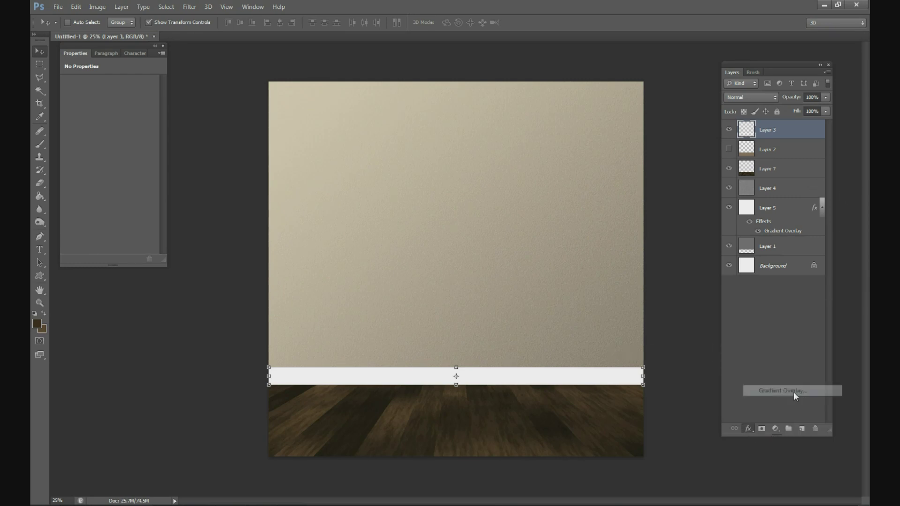
drag(664, 134, 255, 96)
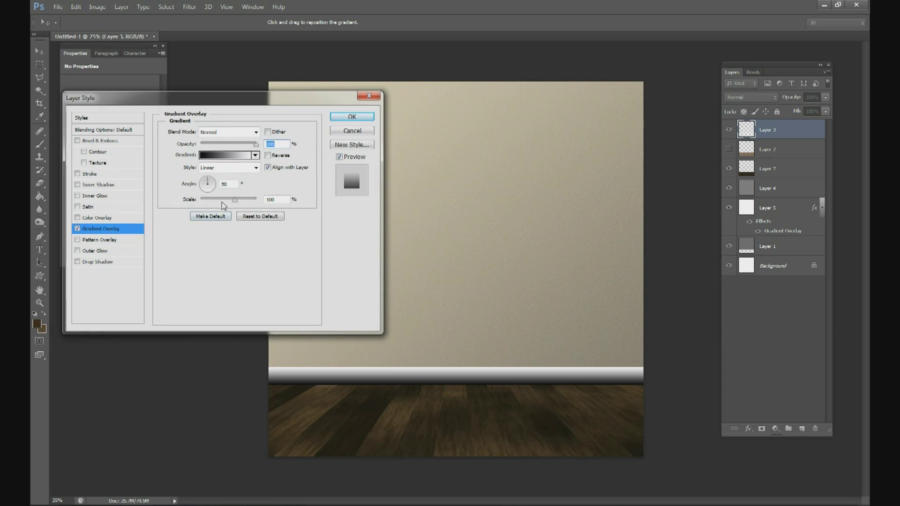
Step: Set the gradient's left stop to a colour sampled from the wall, slightly lightened
click(242, 157)
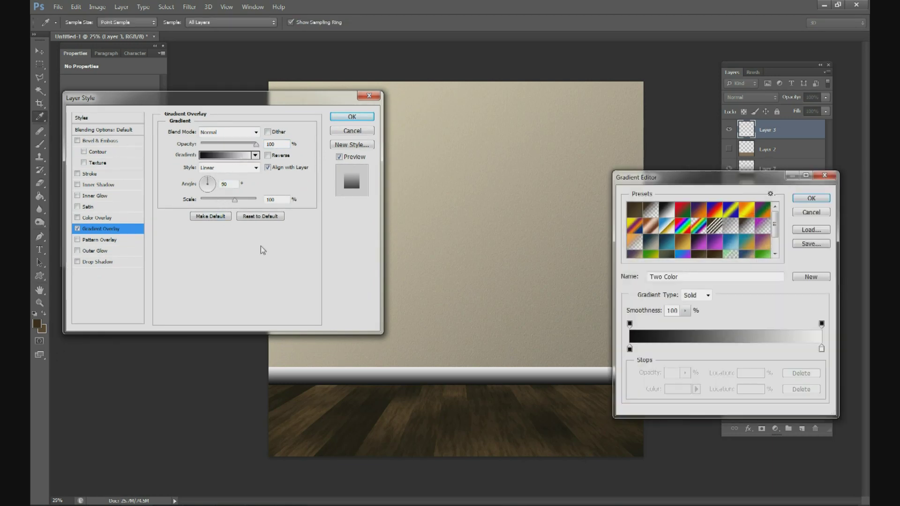
double_click(630, 350)
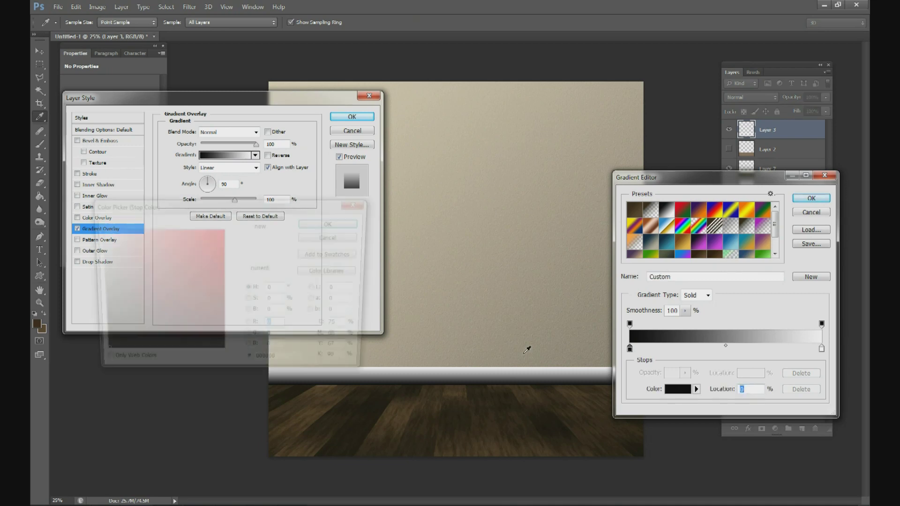
click(540, 318)
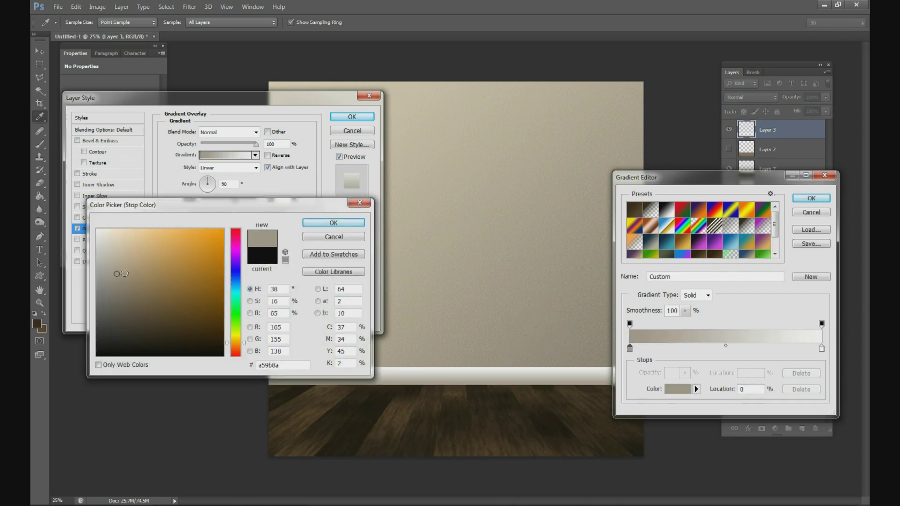
drag(119, 271, 108, 259)
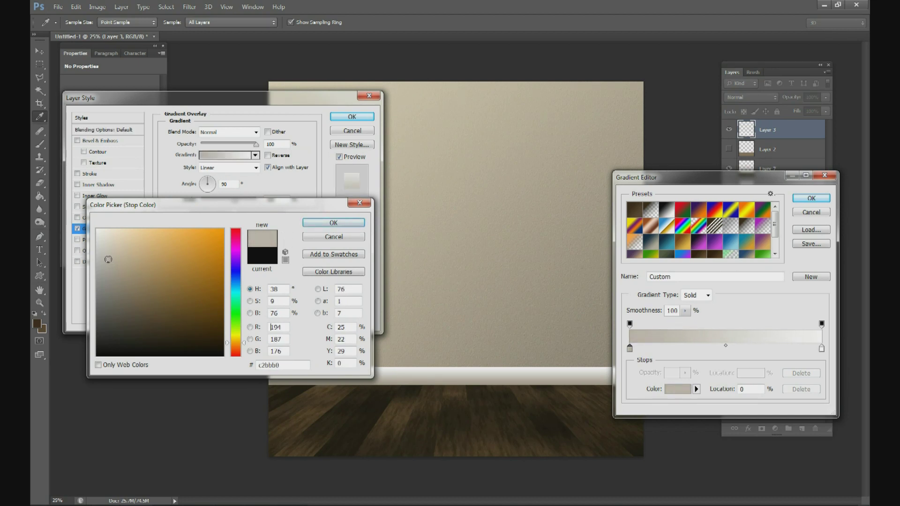
click(333, 223)
Step: Set the right stop to pale cream efeadc, starting from a wall beige sample
click(821, 348)
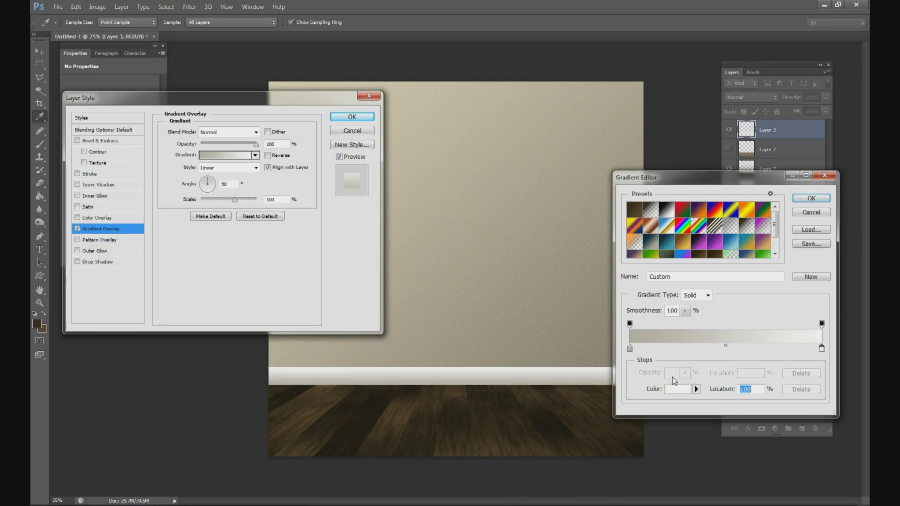
click(678, 389)
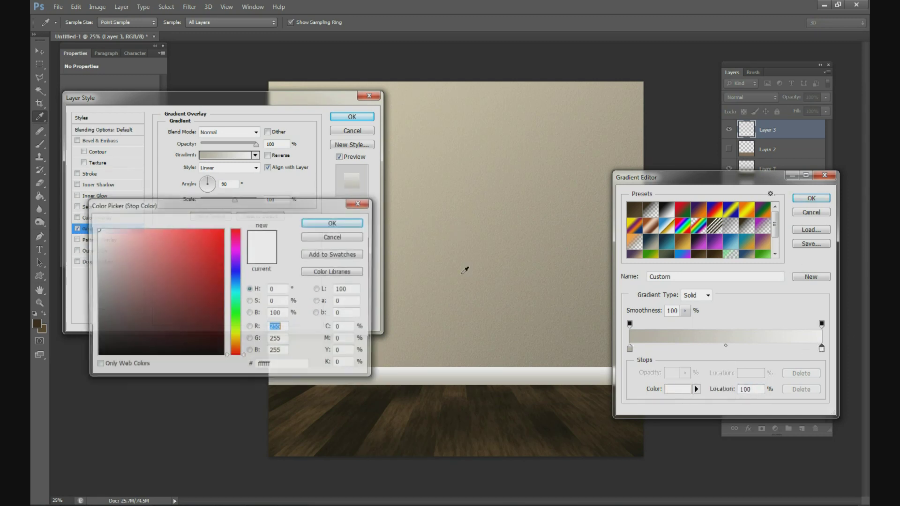
click(413, 106)
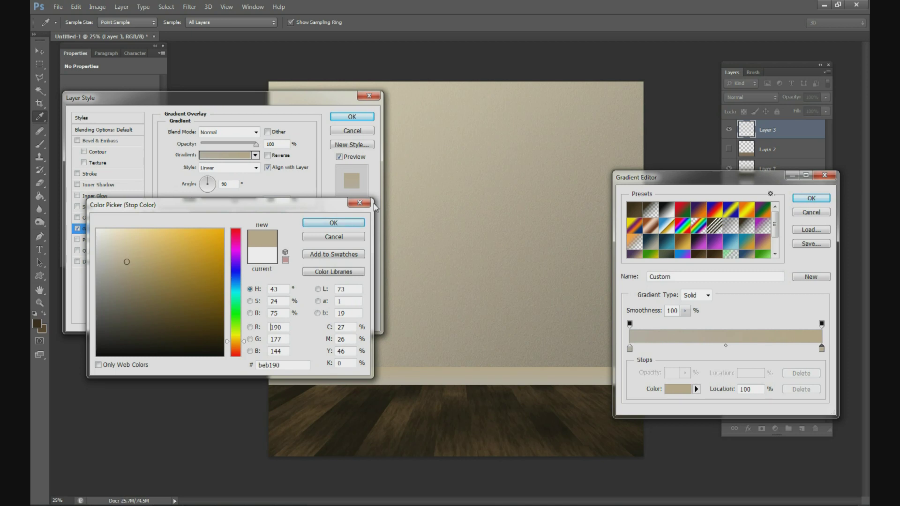
drag(126, 261, 108, 239)
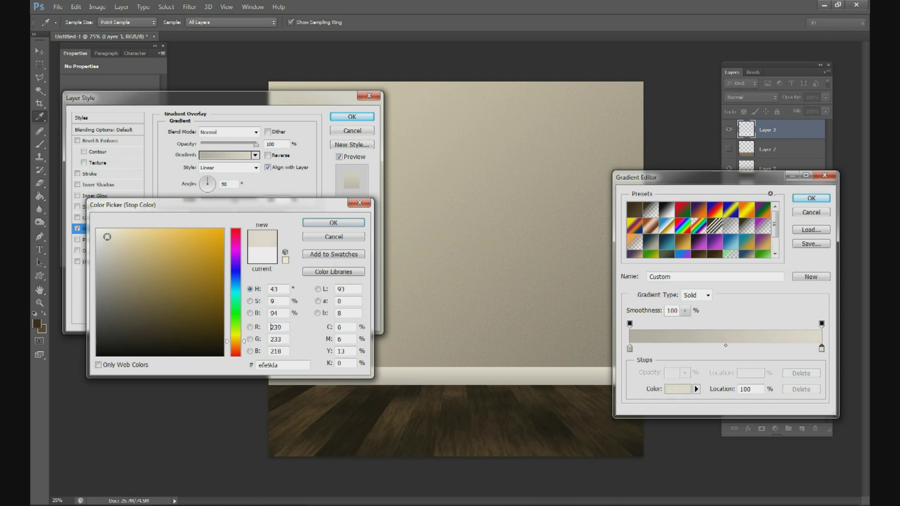
click(329, 223)
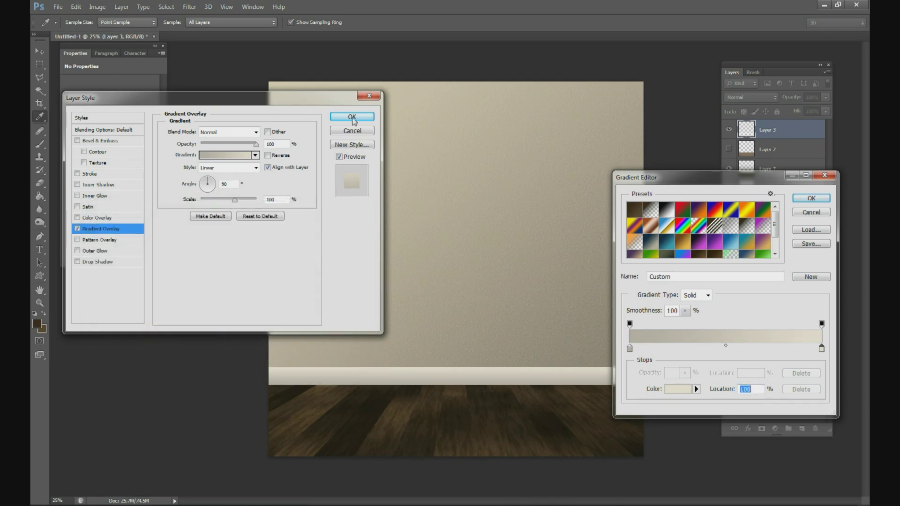
Step: Darken the left stop to a dark taupe and apply the gradient overlay
double_click(629, 350)
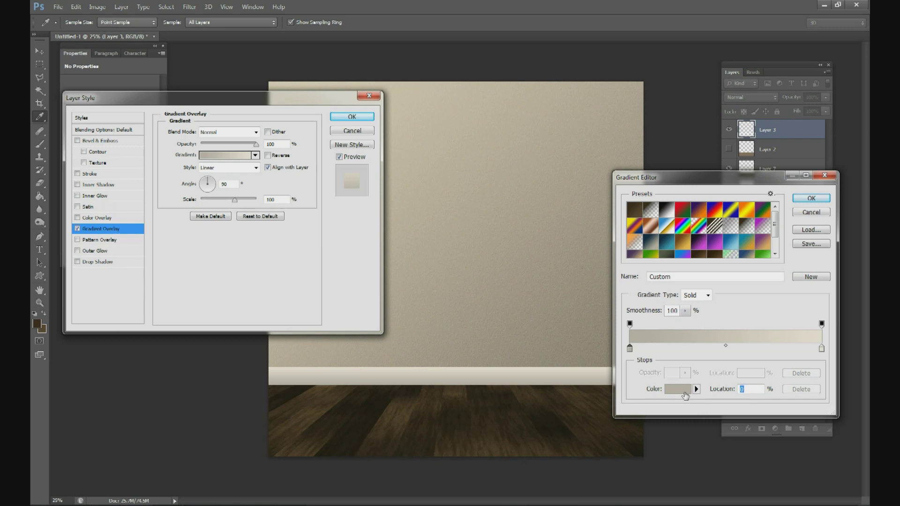
drag(111, 265, 127, 297)
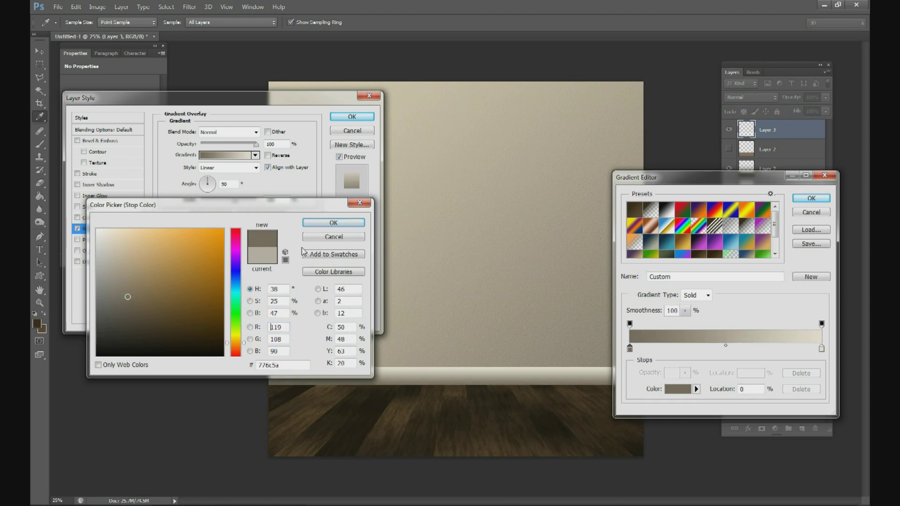
click(345, 225)
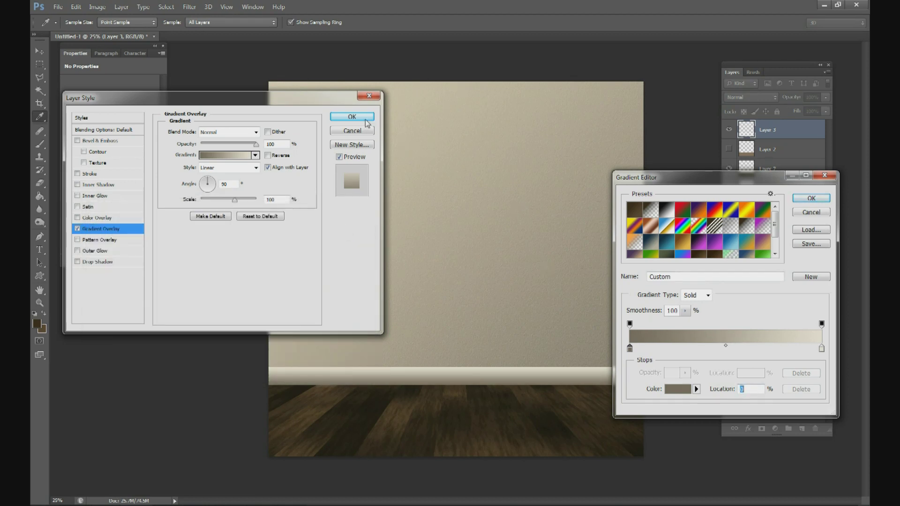
click(812, 199)
click(352, 117)
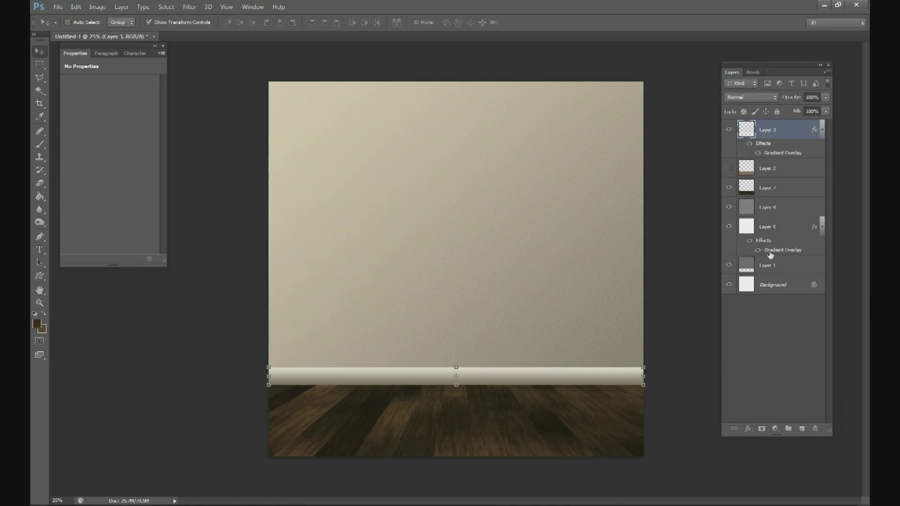
Step: Rasterize Layer 3's layer style and duplicate it as Layer 3 copy
right_click(769, 135)
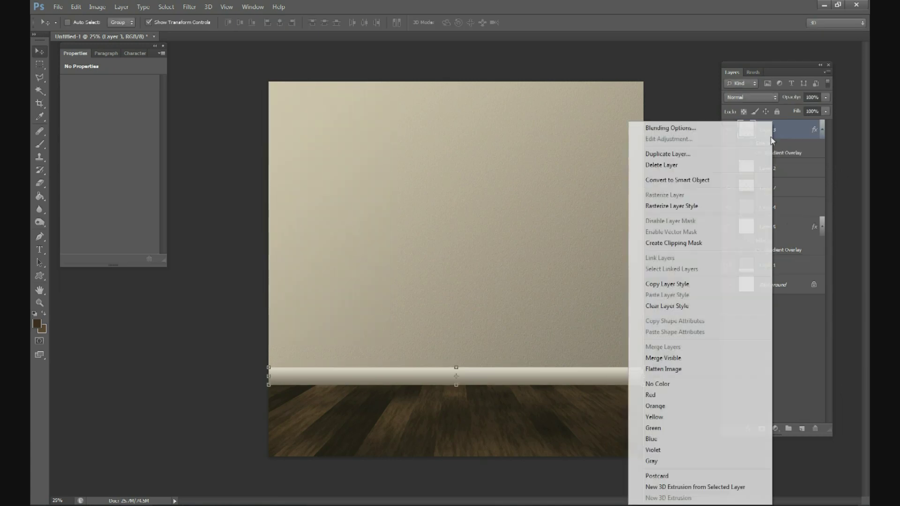
click(697, 206)
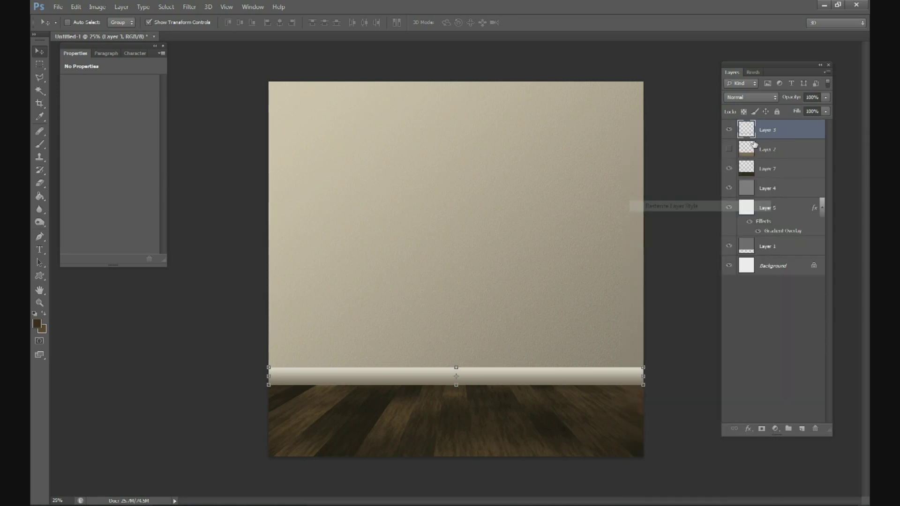
right_click(764, 131)
click(668, 155)
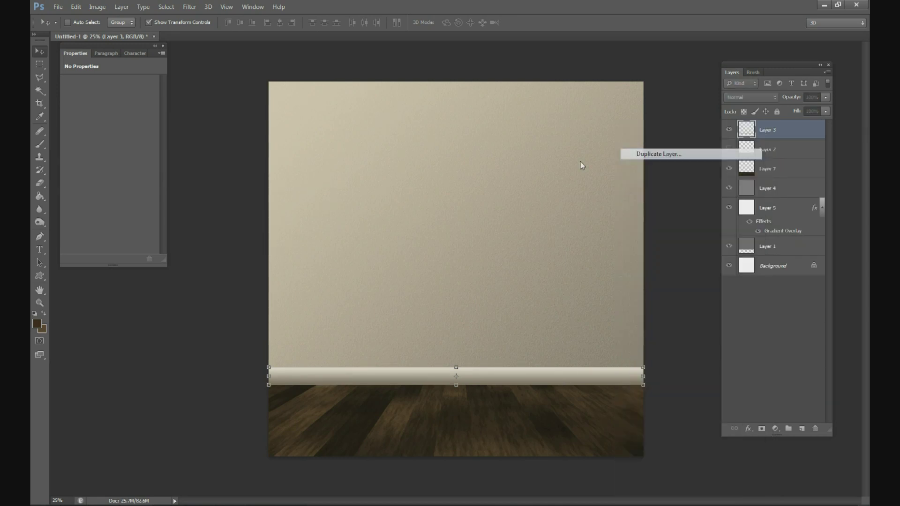
click(539, 157)
Step: Squash Layer 3 copy into a thin trim strip along the baseboard's bottom edge
drag(556, 372, 561, 314)
key(ctrl+z)
key(ctrl+plus)
key(ctrl+plus)
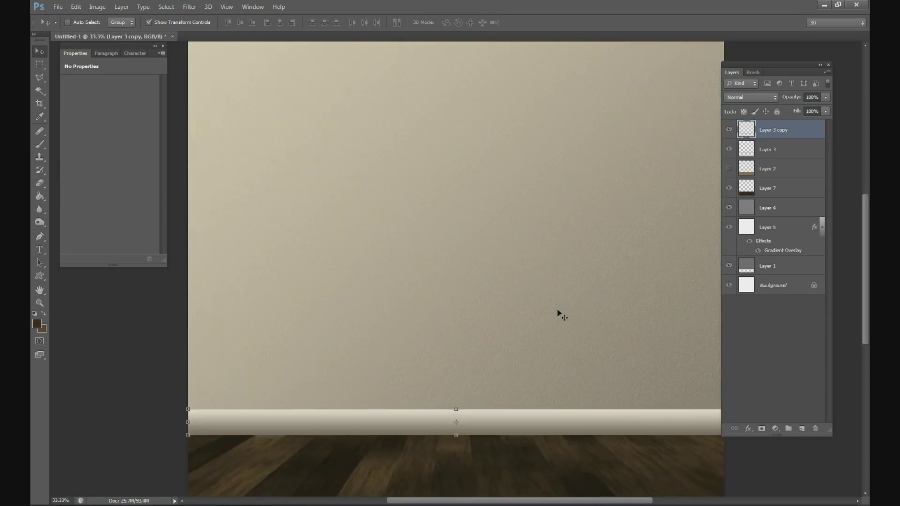
drag(867, 281, 867, 313)
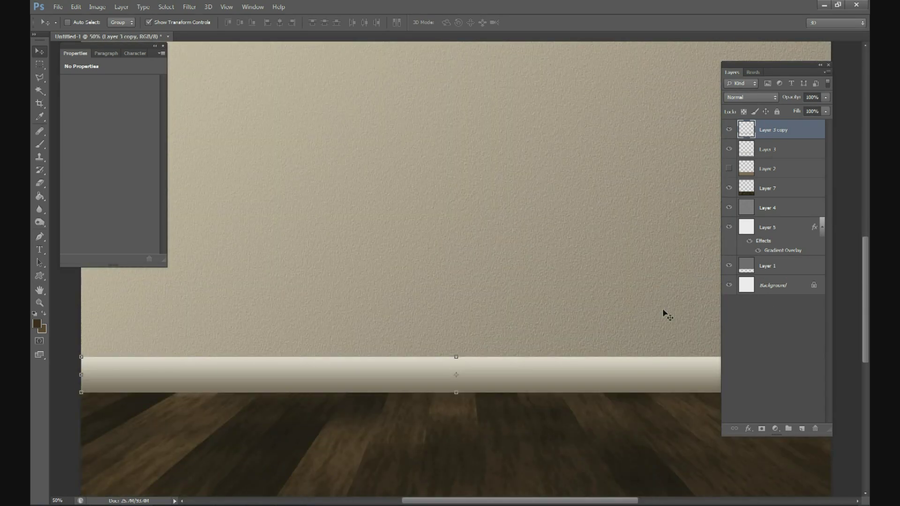
drag(458, 358, 463, 385)
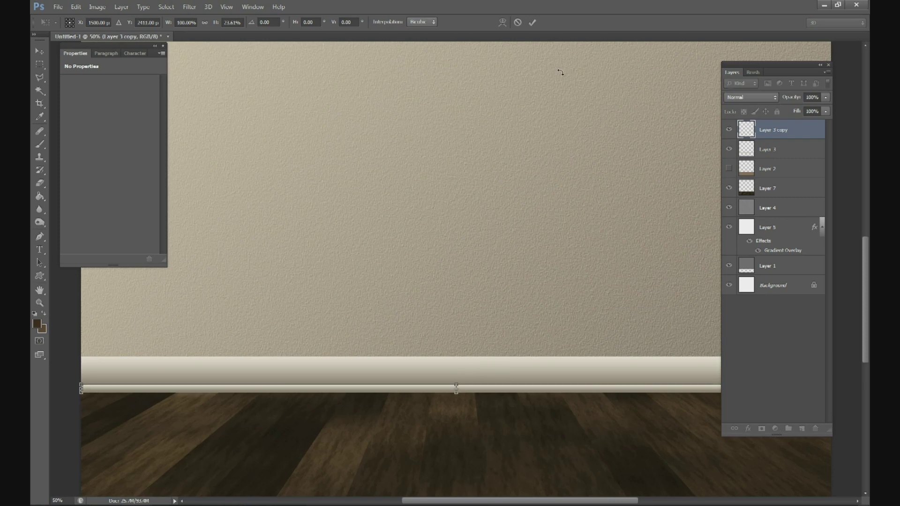
click(530, 23)
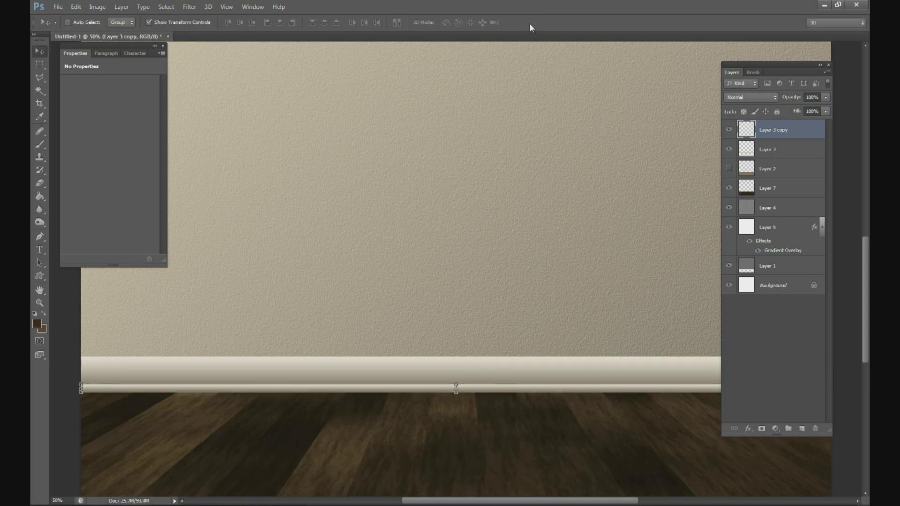
key(ctrl+minus)
key(ctrl+minus)
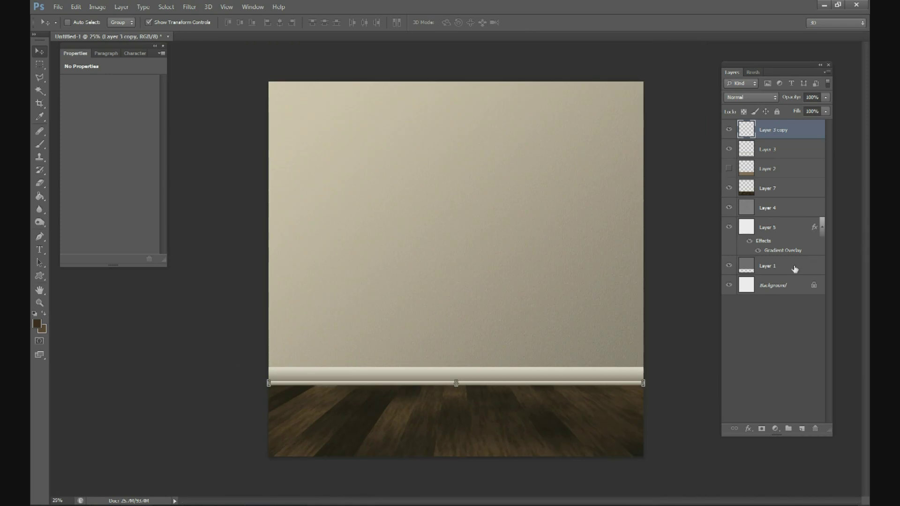
click(781, 285)
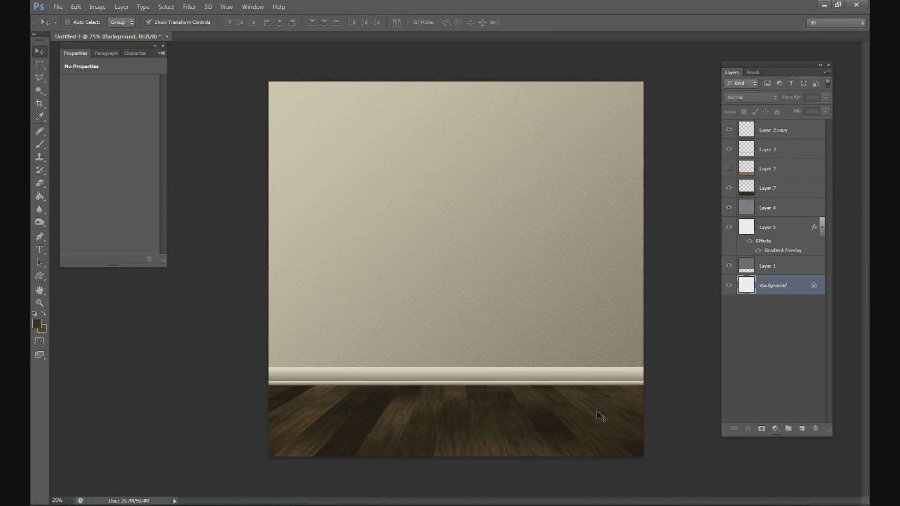
Step: Add a new Layer 8 above Layer 3 copy and switch to the Gradient Tool
click(773, 133)
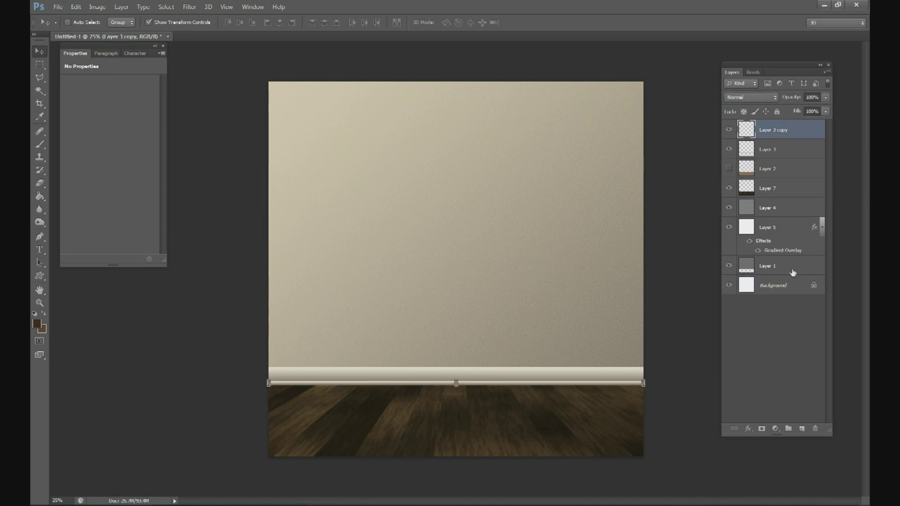
click(801, 430)
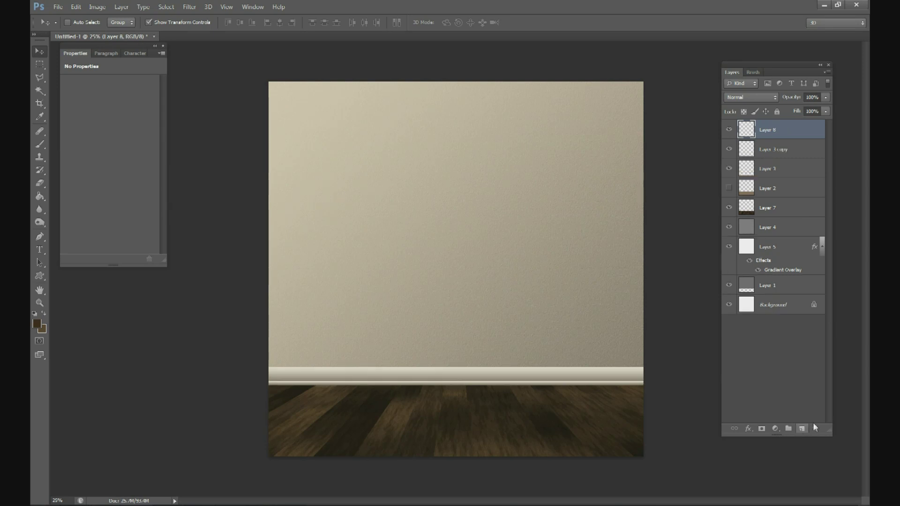
click(38, 144)
click(41, 196)
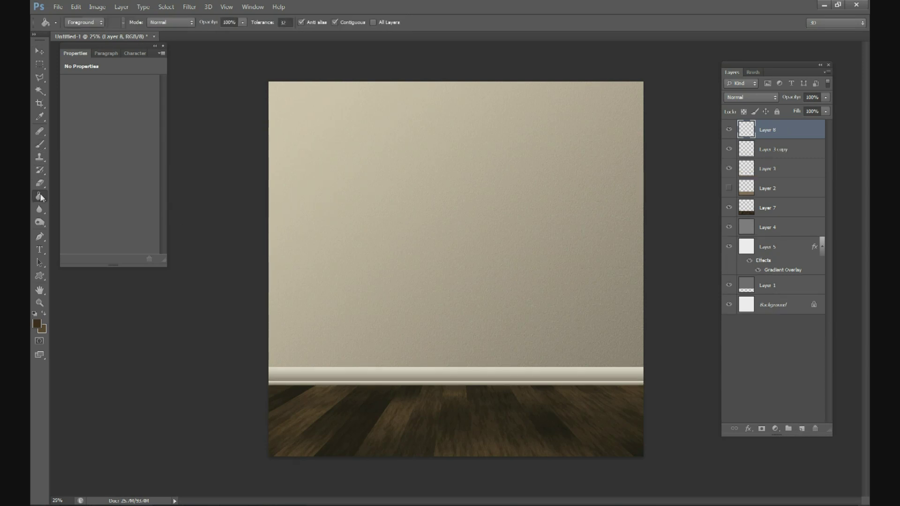
drag(41, 198, 65, 205)
click(73, 197)
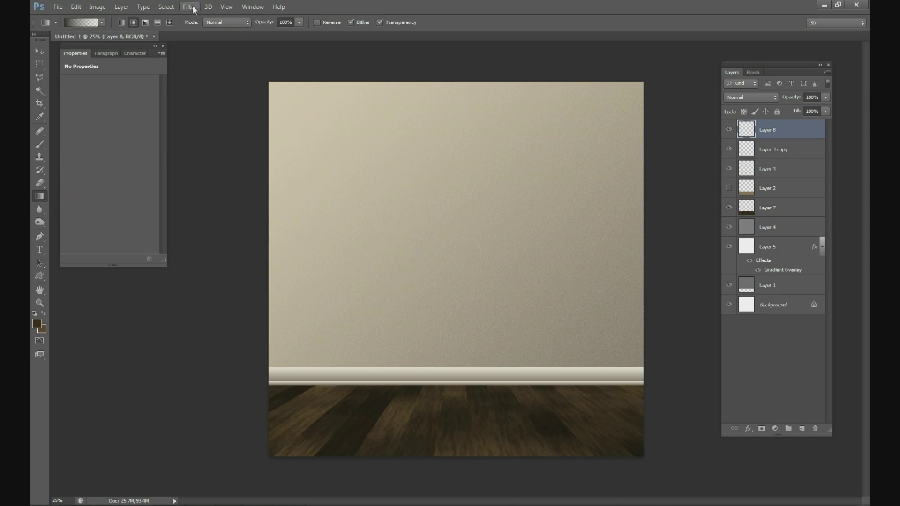
Step: Draw a reversed near-black radial gradient vignette across the room
click(100, 23)
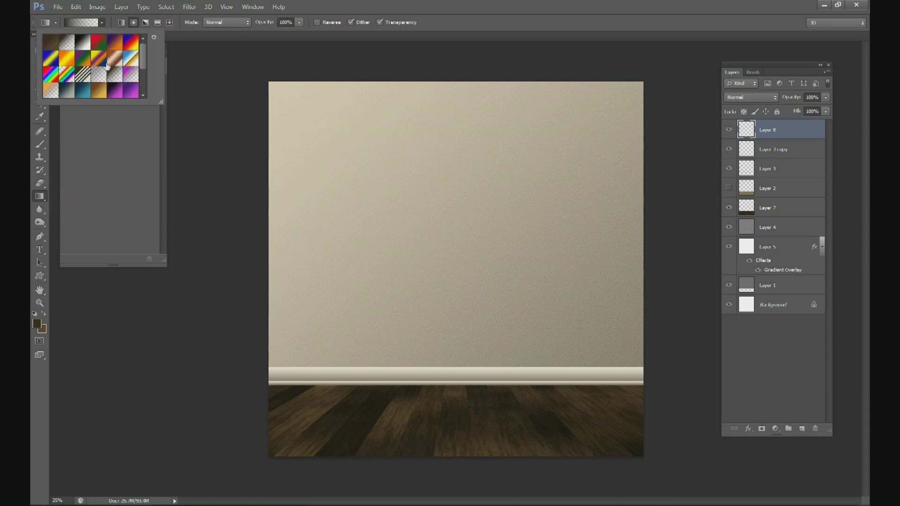
click(38, 326)
click(122, 338)
click(347, 222)
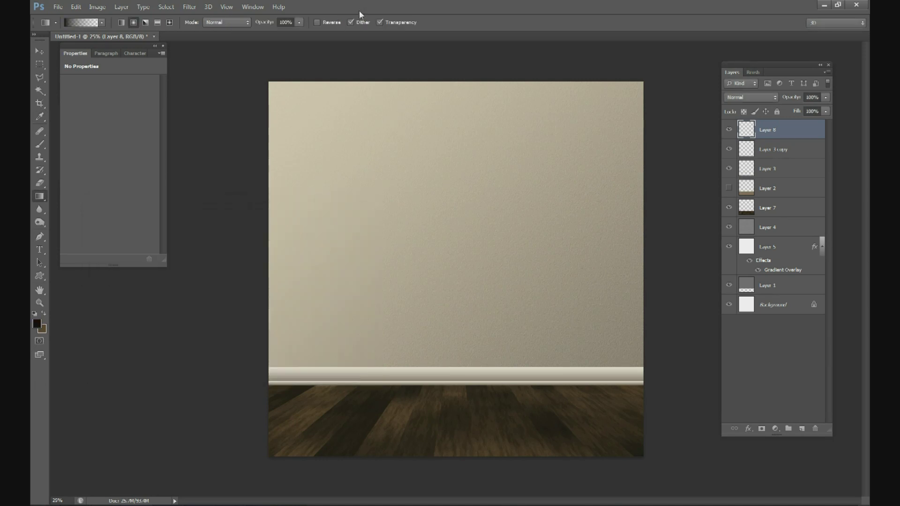
click(318, 22)
drag(621, 257, 861, 247)
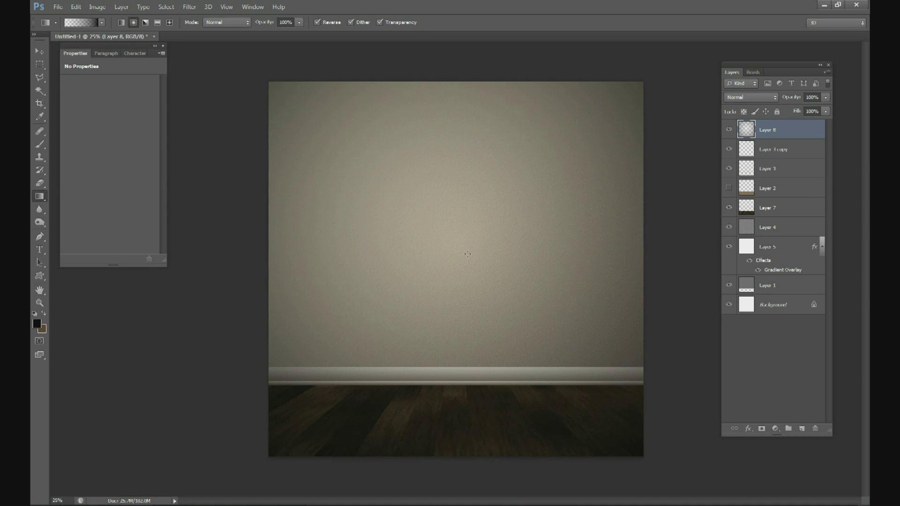
Step: Lower the vignette layer to 50% opacity and add an empty Layer 9
click(825, 98)
drag(795, 108, 802, 111)
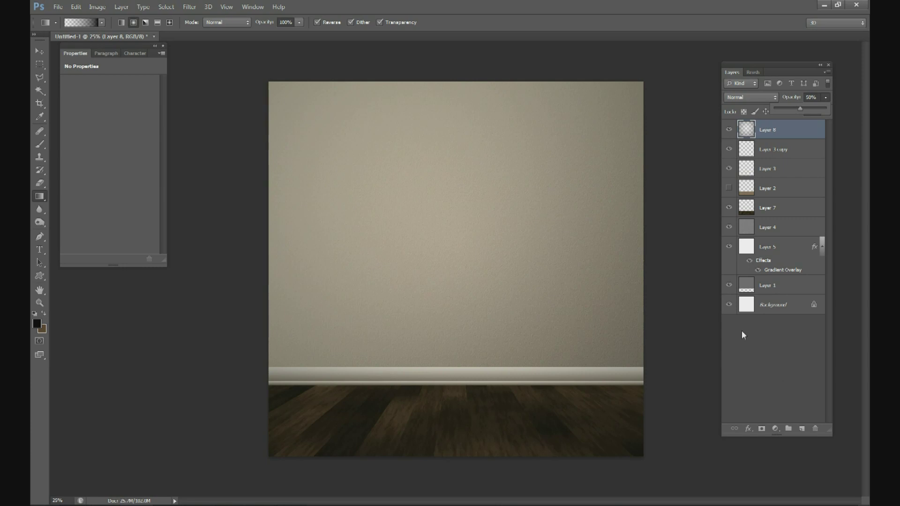
key(ctrl+shift+alt+n)
key(m)
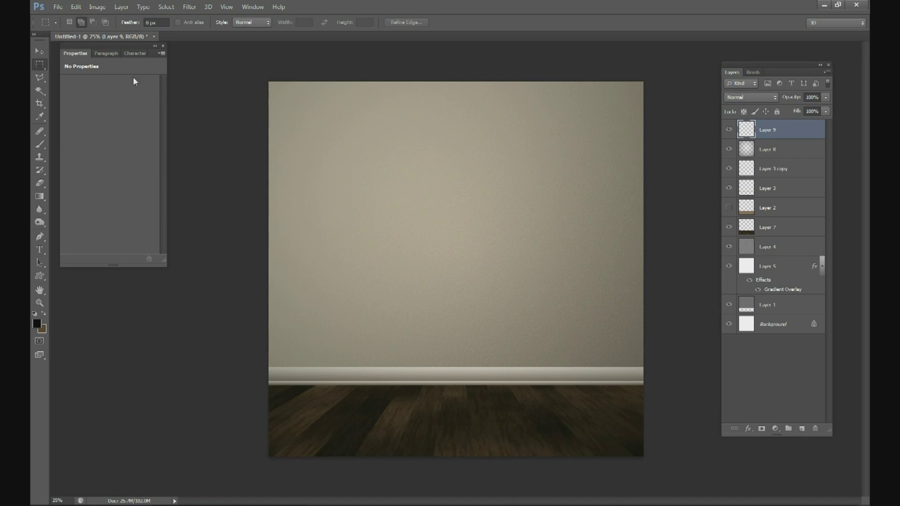
Step: Fill a thin vertical column down the wall with black
drag(396, 81, 403, 382)
click(44, 201)
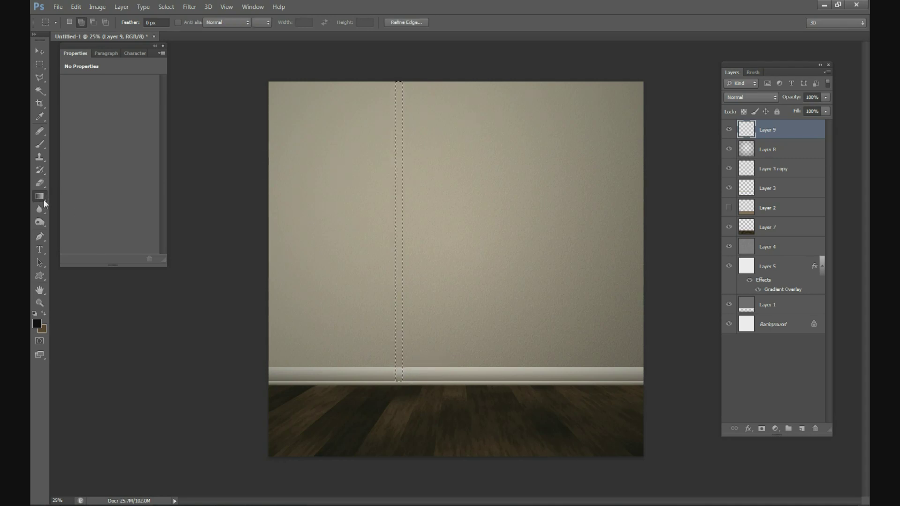
click(80, 206)
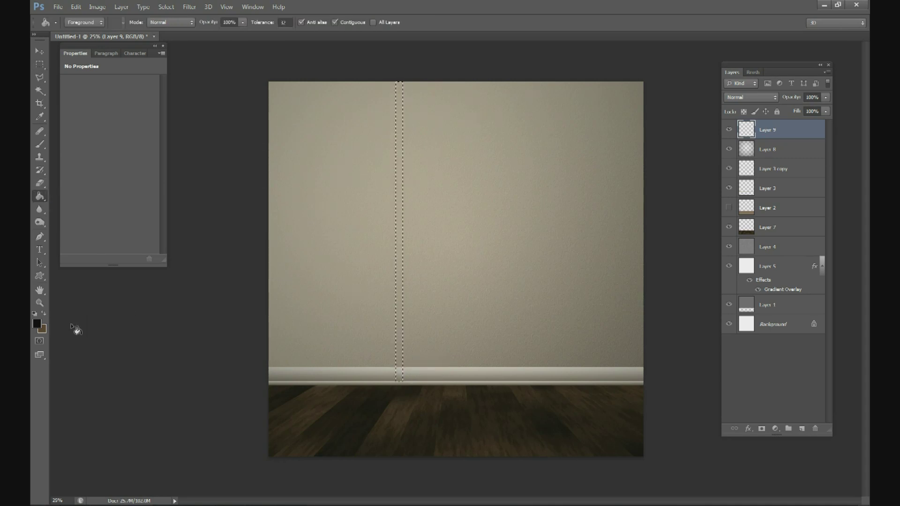
click(398, 208)
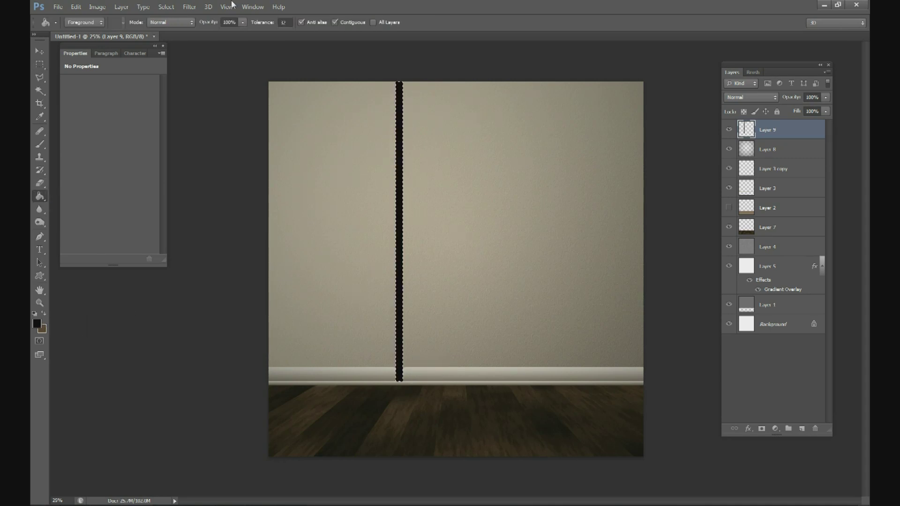
click(166, 7)
click(180, 29)
Step: Define a brush preset named 'wallpaperline' from the black column
ctrl+click(747, 129)
click(75, 7)
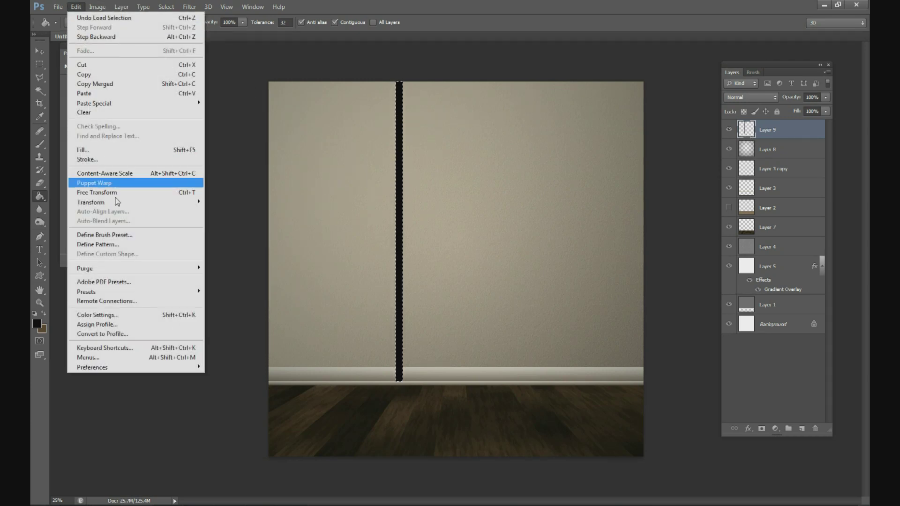
click(125, 234)
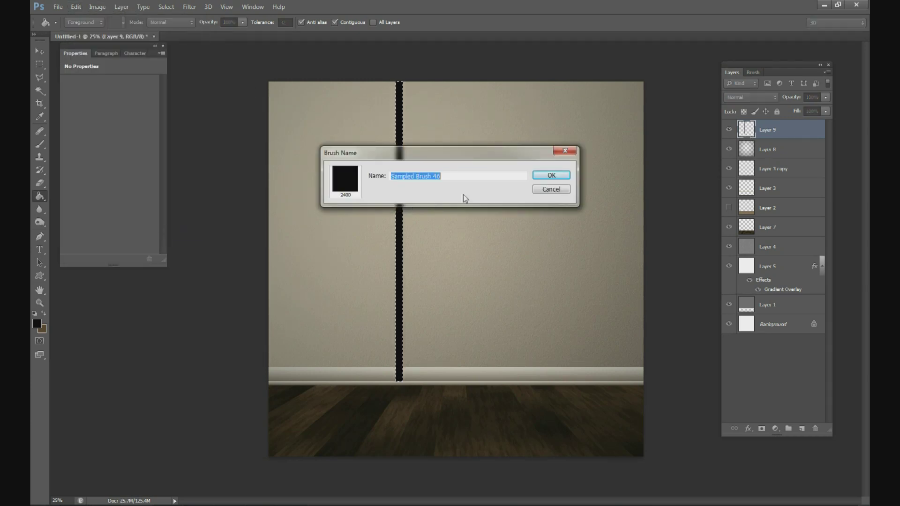
text(wallpaperline)
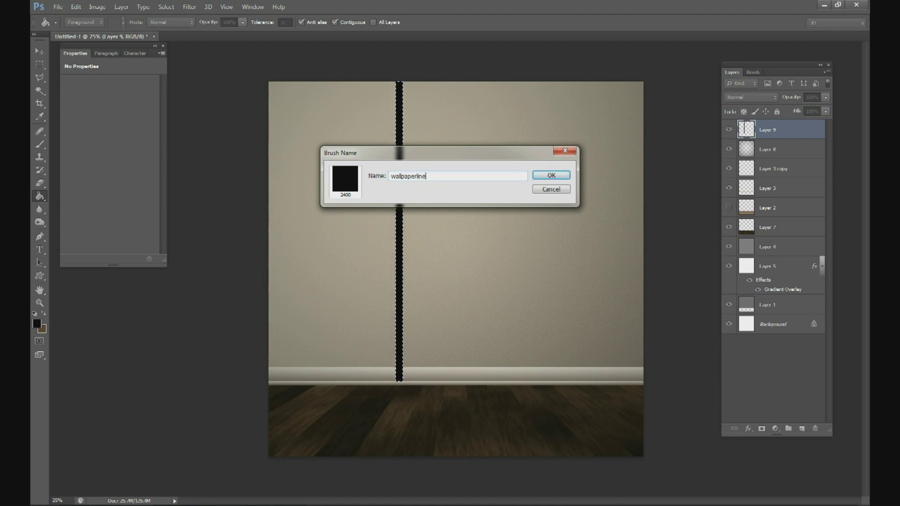
key(Return)
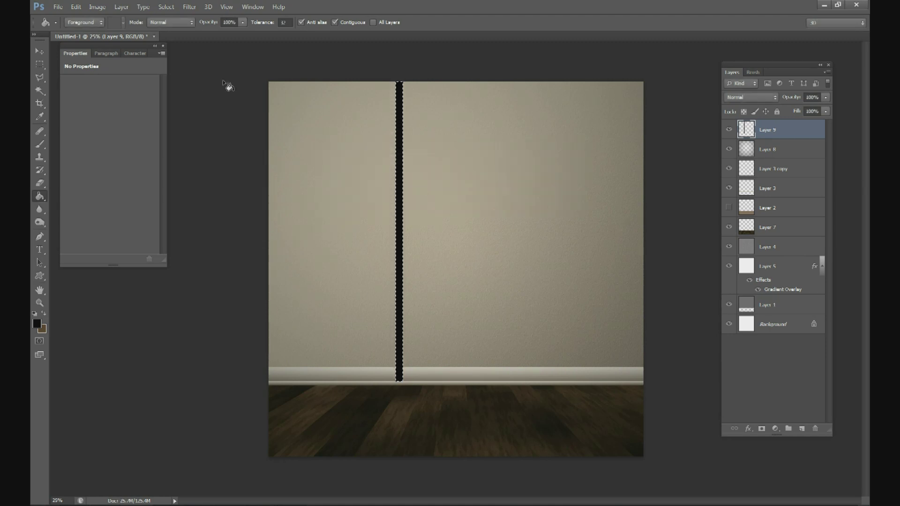
Step: Deselect and delete the black line from Layer 9
click(166, 6)
click(171, 27)
key(Delete)
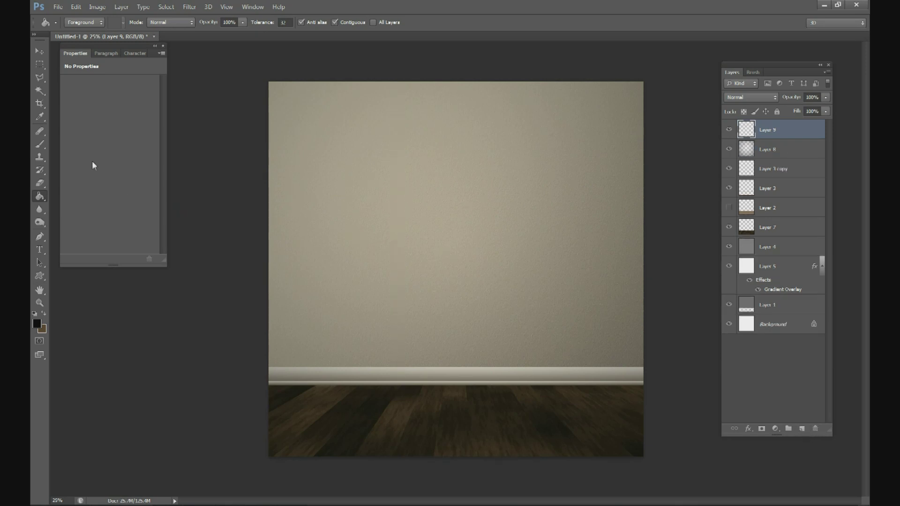
click(40, 144)
Step: Load the 2400 px wallpaperline brush preset and resize it to 442 px
click(81, 22)
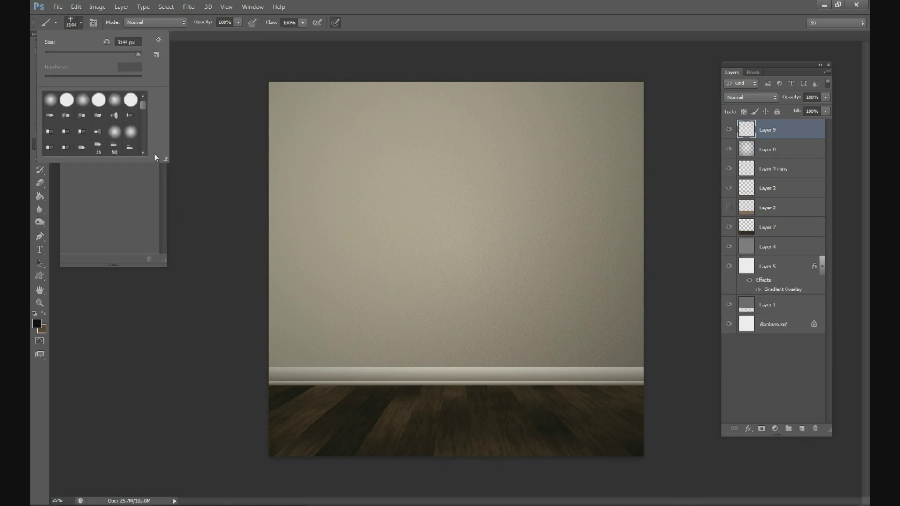
drag(142, 102, 145, 154)
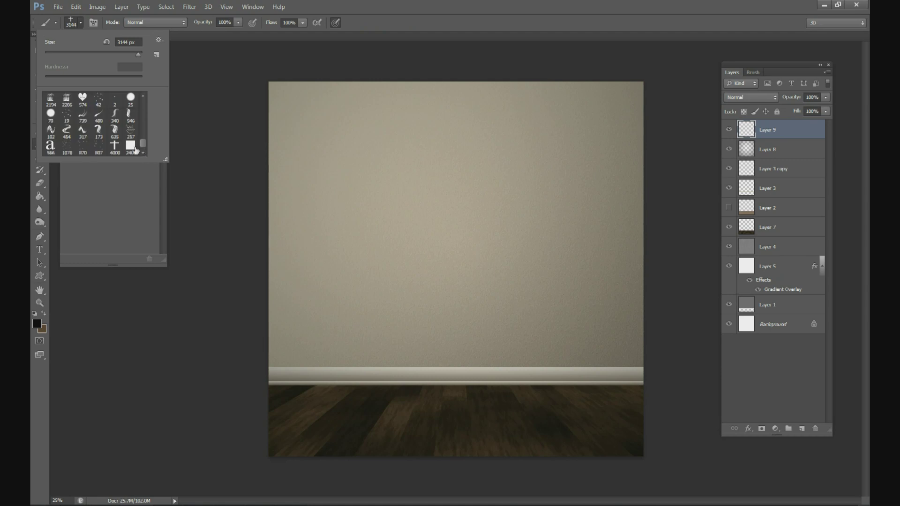
click(131, 146)
drag(137, 55, 131, 56)
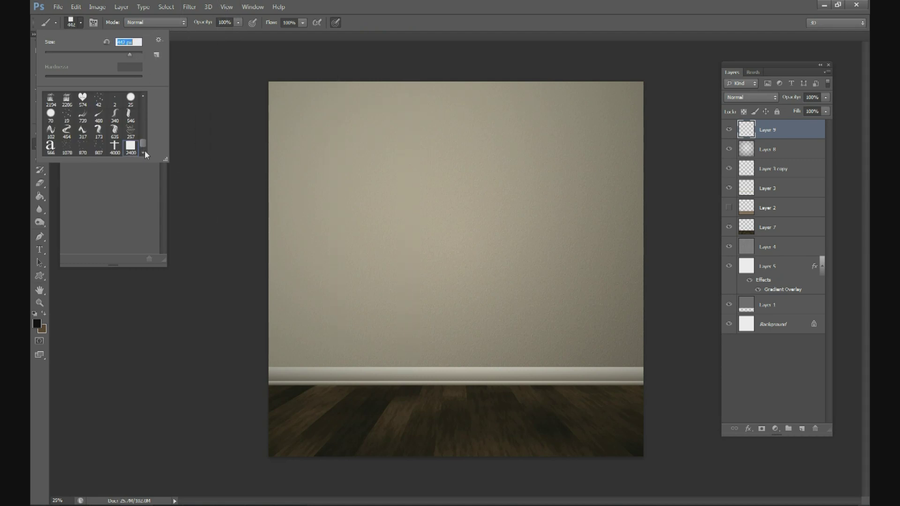
drag(322, 224, 437, 229)
key(ctrl+z)
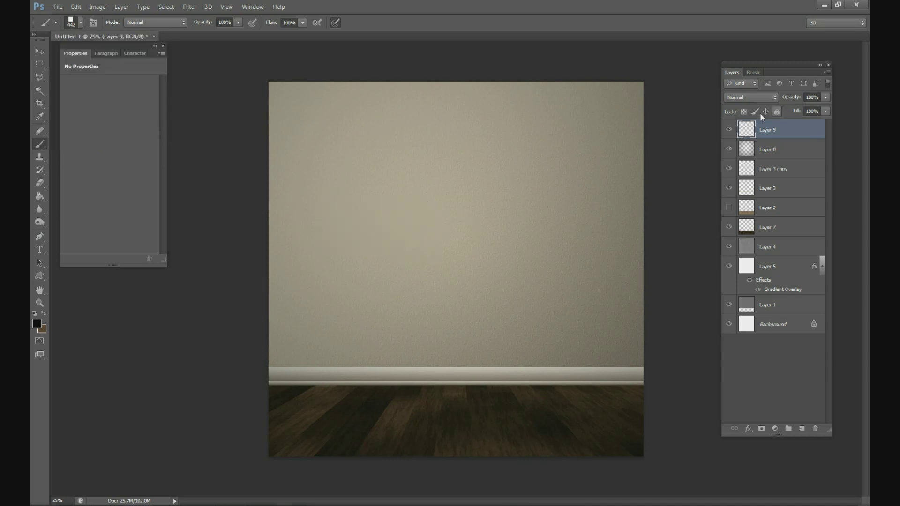
Step: Test-stamp several vertical wallpaper lines across the wall, then undo them
click(449, 178)
click(554, 176)
click(491, 195)
click(435, 270)
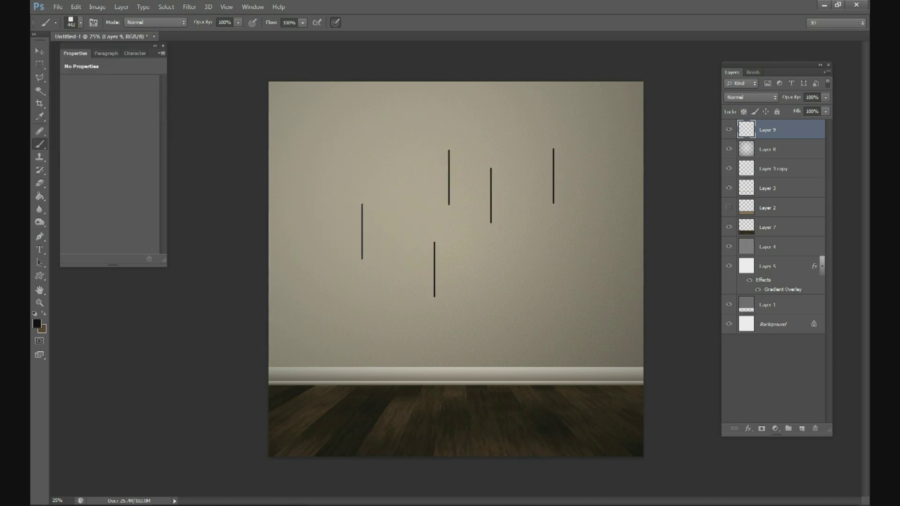
click(362, 231)
click(368, 159)
click(428, 189)
drag(468, 279, 478, 271)
key(ctrl+alt+z)
key(ctrl+alt+z)
key(ctrl+alt+z)
key(ctrl+alt+z)
key(ctrl+alt+z)
key(ctrl+alt+z)
key(ctrl+alt+z)
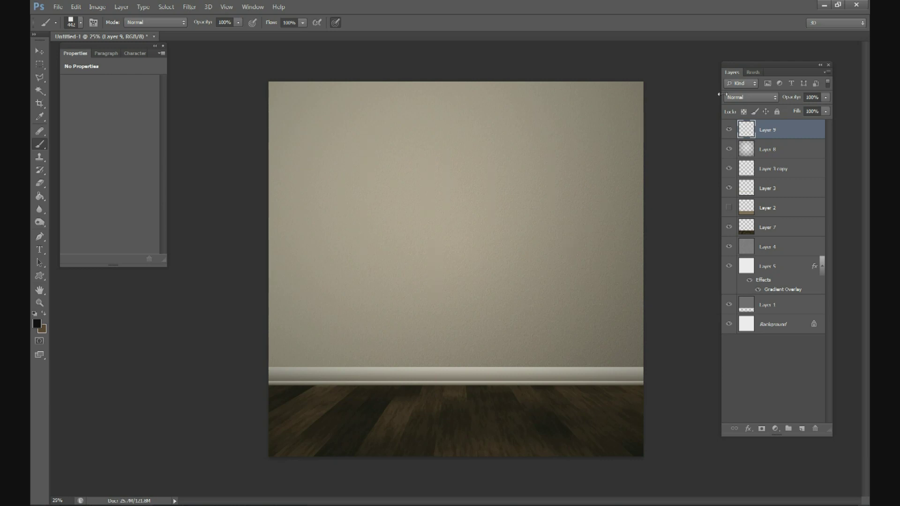
Step: Enlarge the brush, test and undo a few stripes, then settle on 2680 px
click(81, 23)
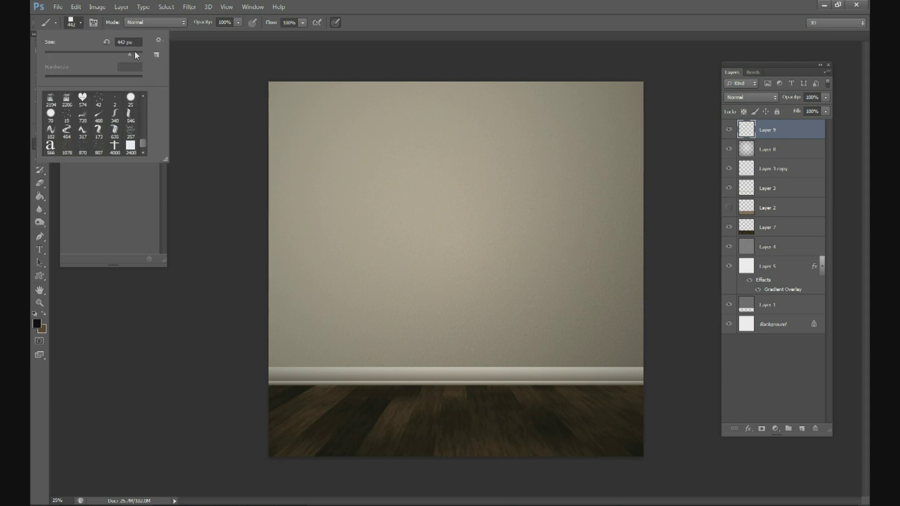
drag(137, 52, 139, 53)
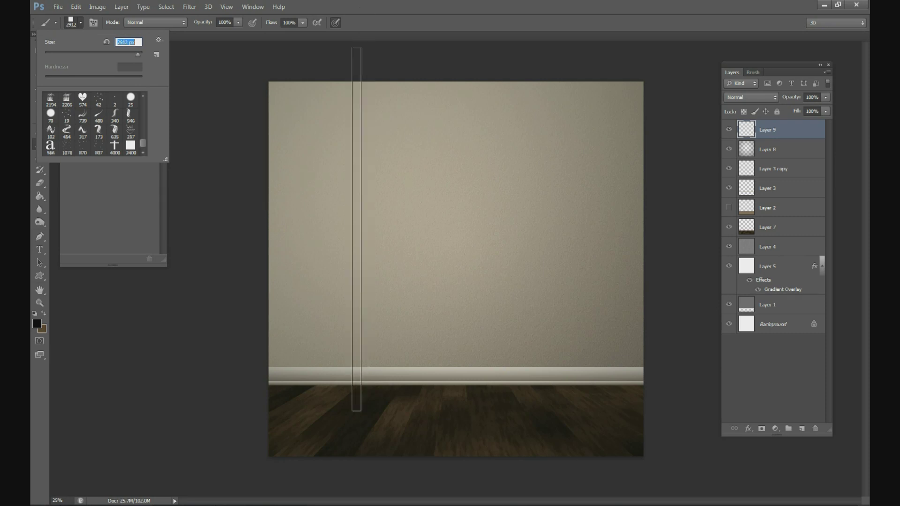
click(334, 253)
click(334, 255)
click(442, 262)
click(524, 261)
key(ctrl+alt+z)
key(ctrl+alt+z)
key(ctrl+alt+z)
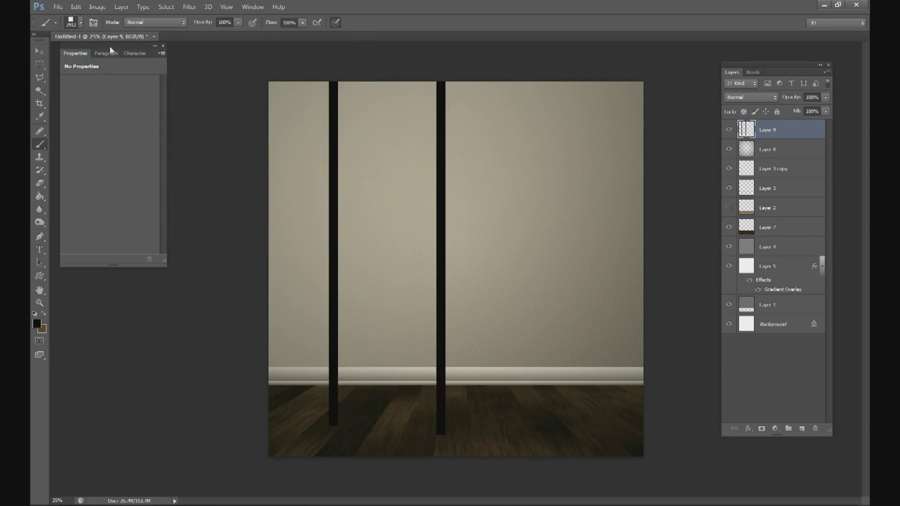
click(79, 23)
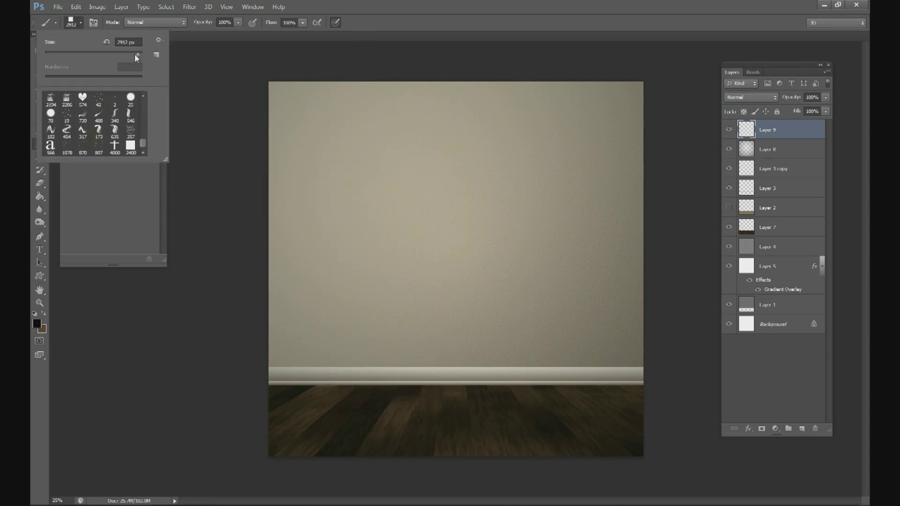
drag(136, 55, 135, 55)
key(Return)
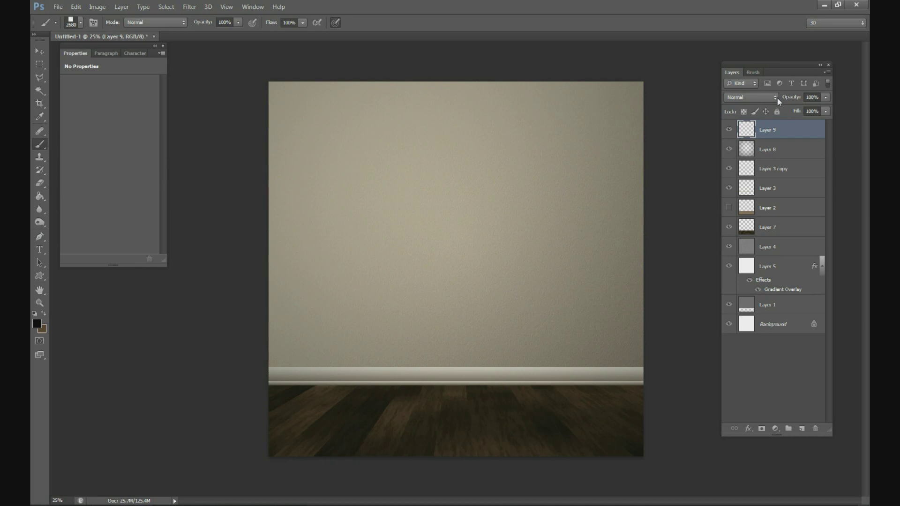
Step: Show the brush tip settings and try 1000% spacing with a test stroke, then undo it
click(756, 71)
drag(765, 64, 697, 60)
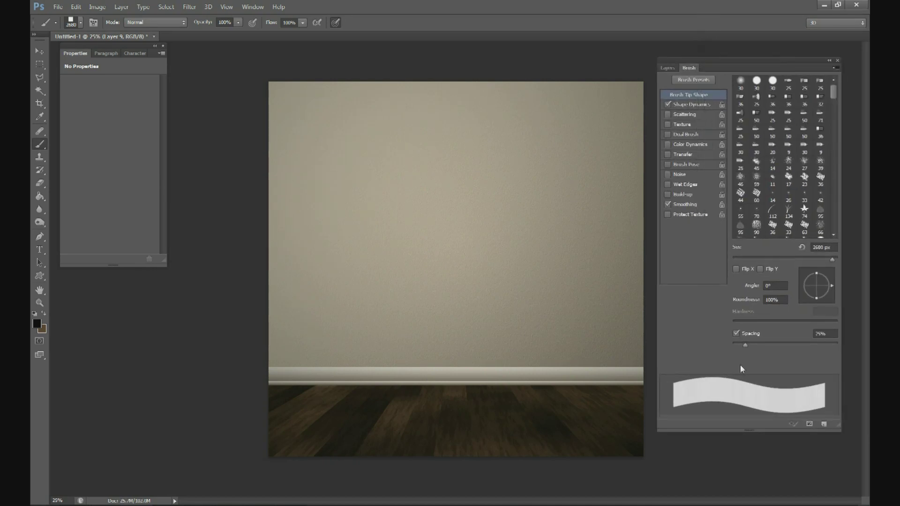
drag(747, 344, 837, 344)
drag(286, 243, 629, 253)
key(ctrl+z)
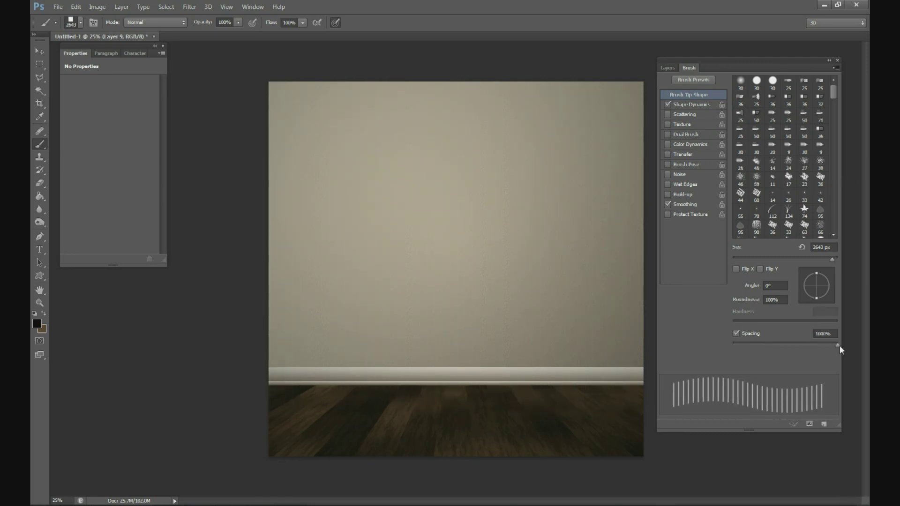
Step: Test brush spacings of 443%, 243% and 167% with bar strokes, undoing each test
drag(838, 346, 825, 345)
drag(304, 244, 455, 246)
key(ctrl+z)
click(814, 348)
mouse_move(351, 251)
mouse_down()
mouse_move(477, 239)
mouse_move(629, 253)
mouse_up()
key(ctrl+z)
drag(809, 344, 802, 345)
drag(355, 235, 564, 242)
key(ctrl+z)
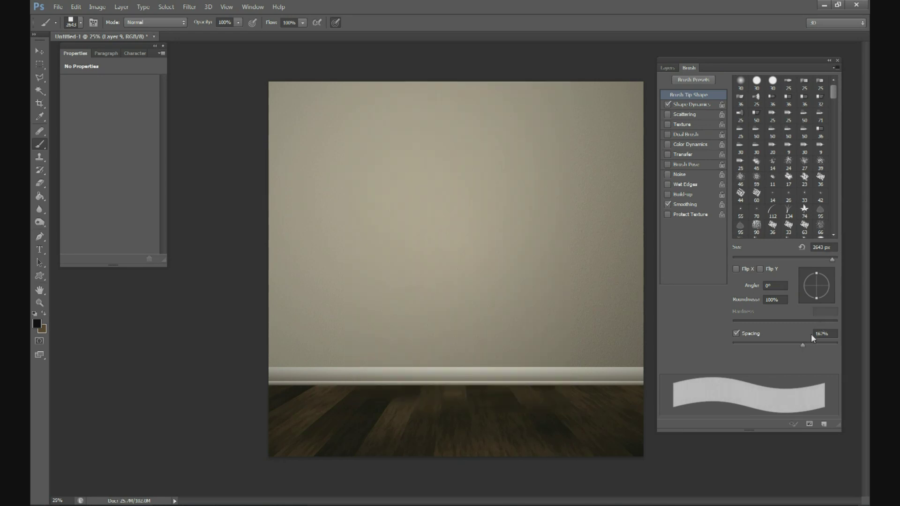
Step: Settle the brush spacing at 176% after testing 177%, then start a stripe stroke from the left edge
drag(802, 348, 804, 346)
drag(348, 222, 541, 222)
key(ctrl+z)
drag(805, 346, 806, 345)
drag(363, 249, 536, 258)
key(ctrl+z)
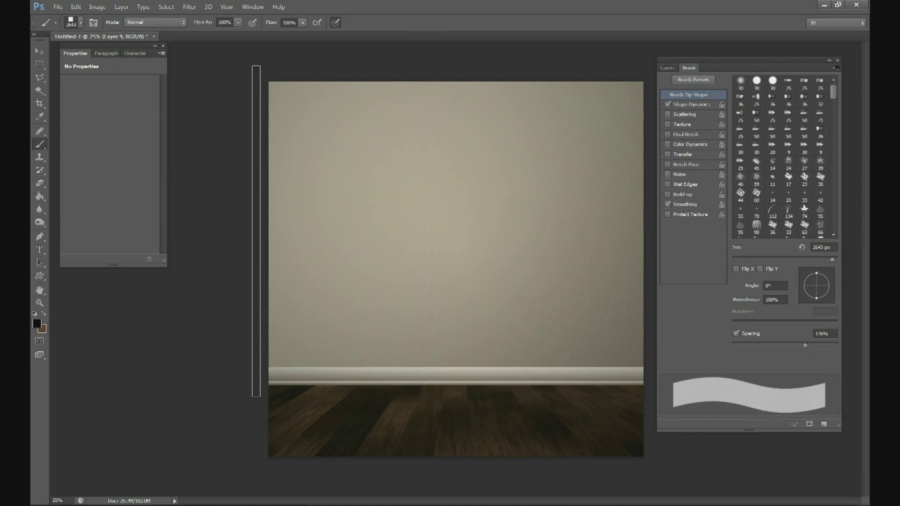
drag(258, 237, 697, 240)
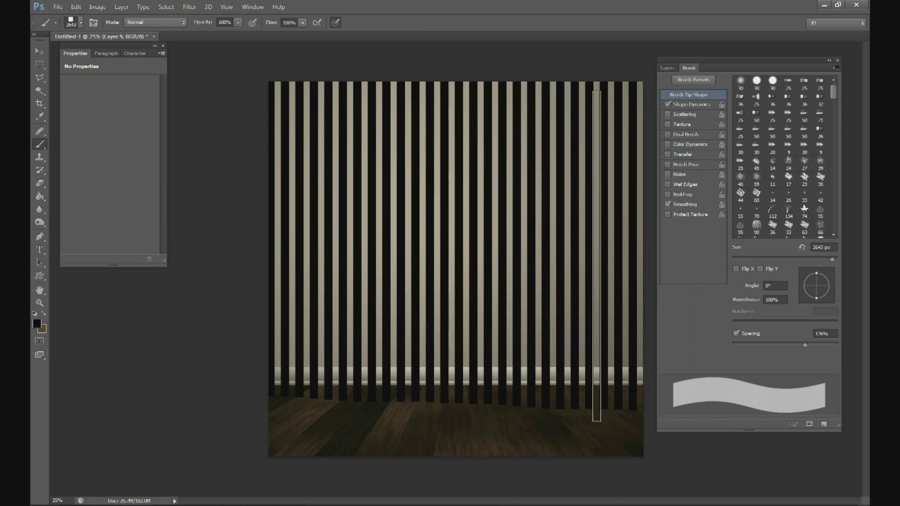
Step: Retry painting the stripe row across the wall several times, undoing each attempt
key(ctrl+z)
mouse_move(257, 237)
mouse_down()
mouse_move(493, 243)
mouse_move(712, 234)
mouse_up()
key(ctrl+z)
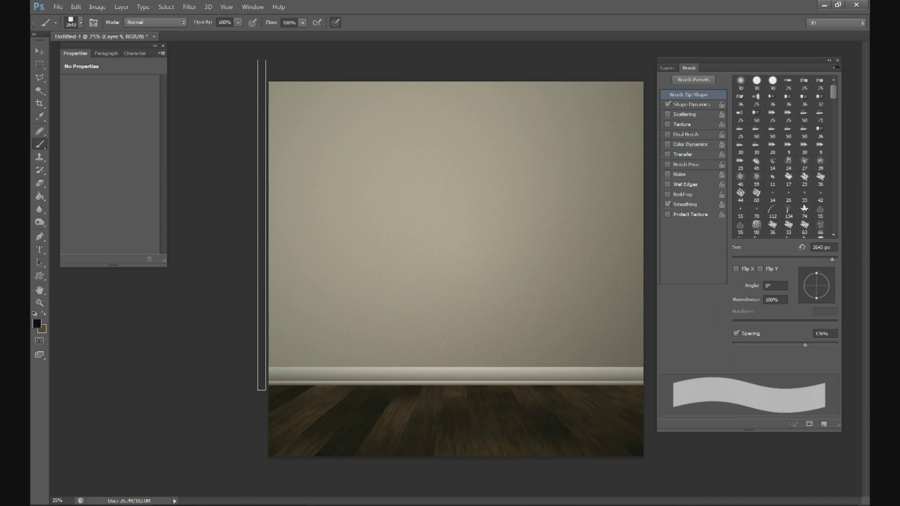
drag(254, 231, 706, 234)
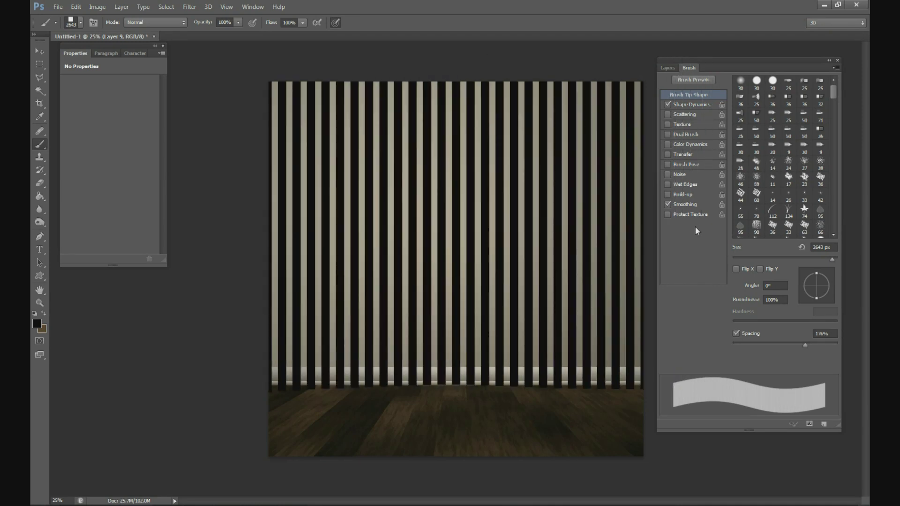
key(ctrl+z)
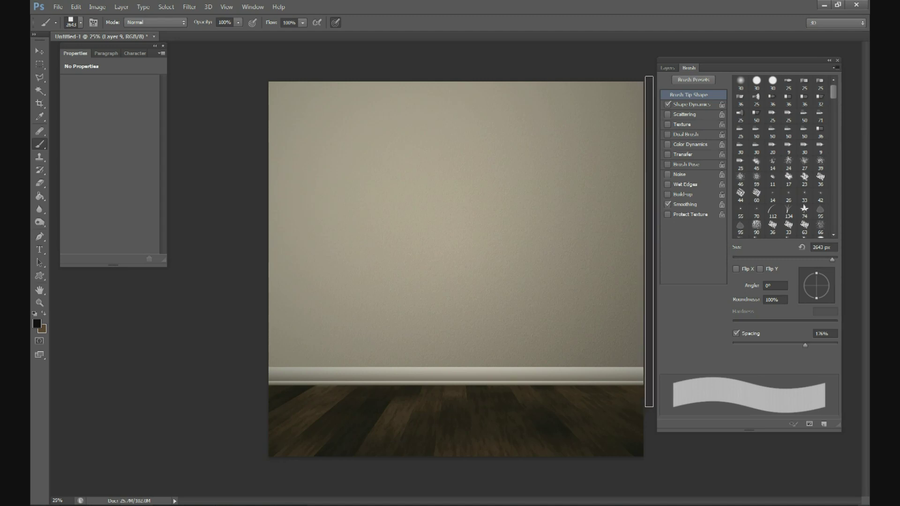
shift+click(649, 241)
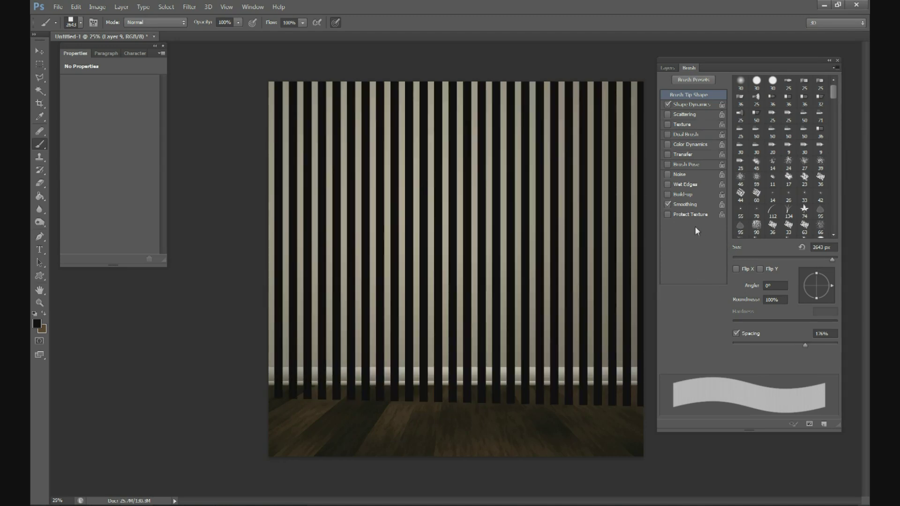
key(ctrl+z)
Step: Paint the final evenly spaced black stripe row across the whole wall and return to Layers
drag(708, 63, 753, 63)
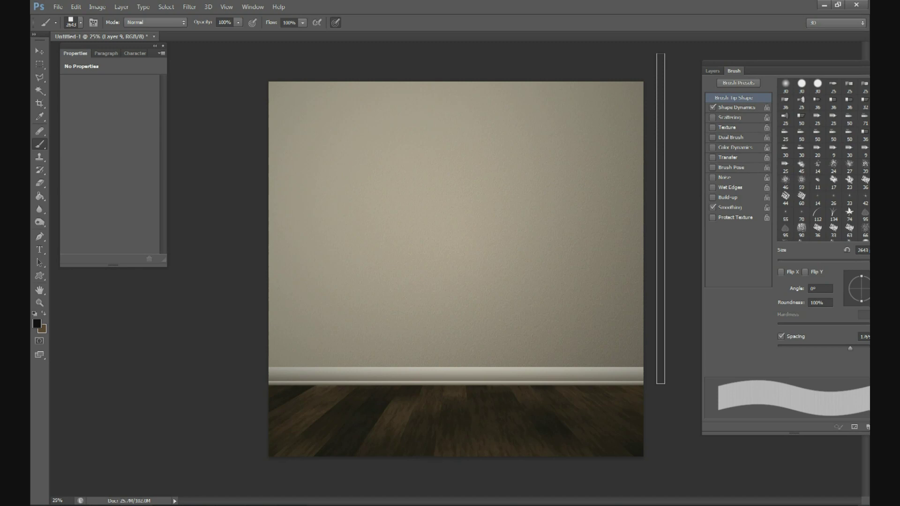
drag(661, 221, 271, 221)
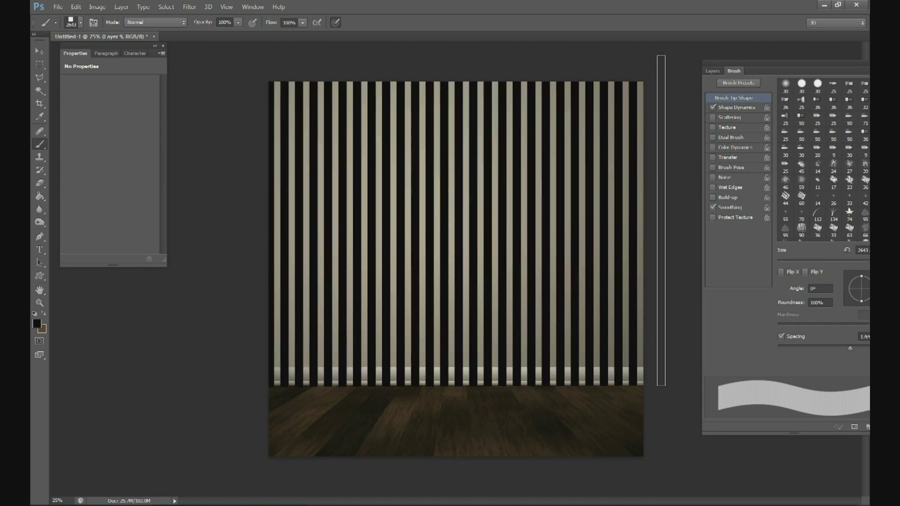
click(721, 70)
drag(729, 63, 714, 60)
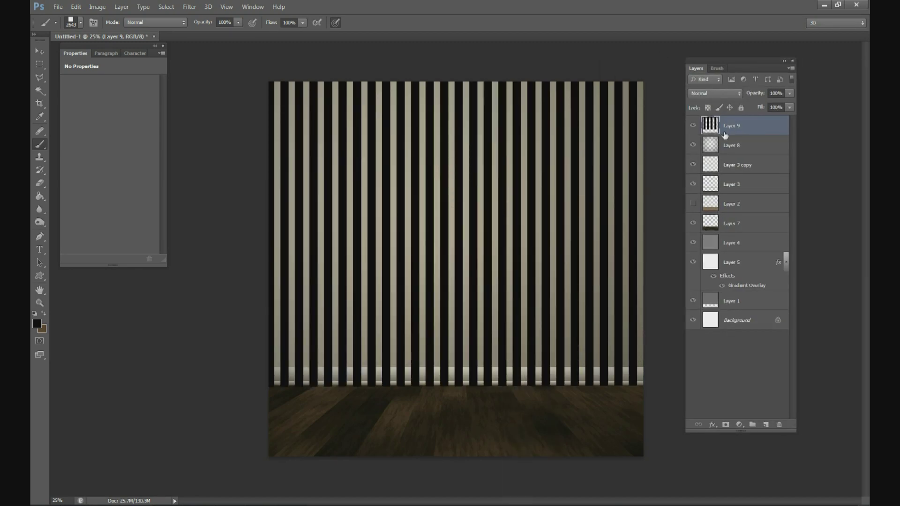
Step: Move Layer 9 below Layer 7 and nudge its stripes right then left to align them
drag(734, 130, 750, 237)
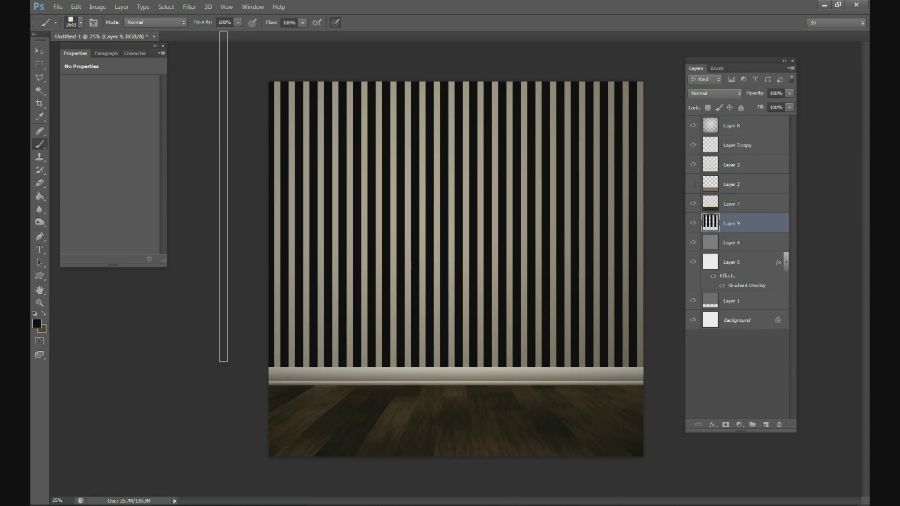
click(40, 50)
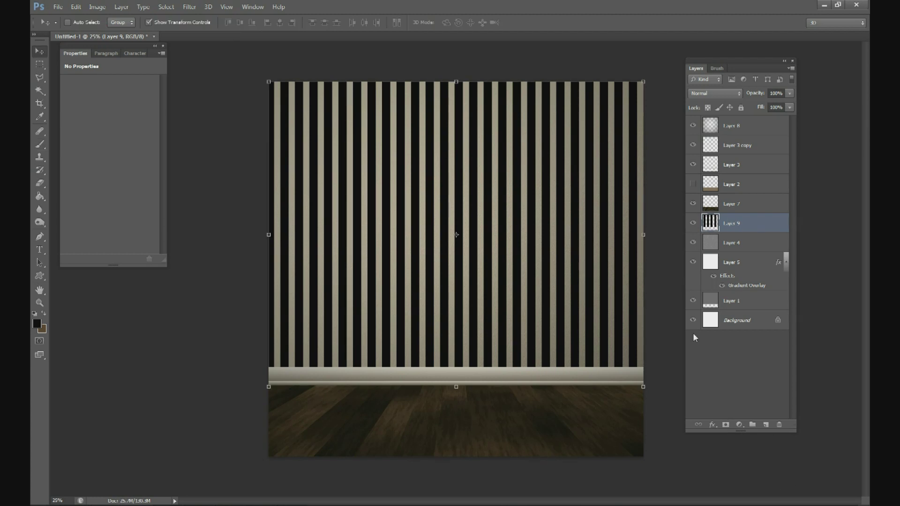
key(Right)
key(Right)
key(Right)
key(Right)
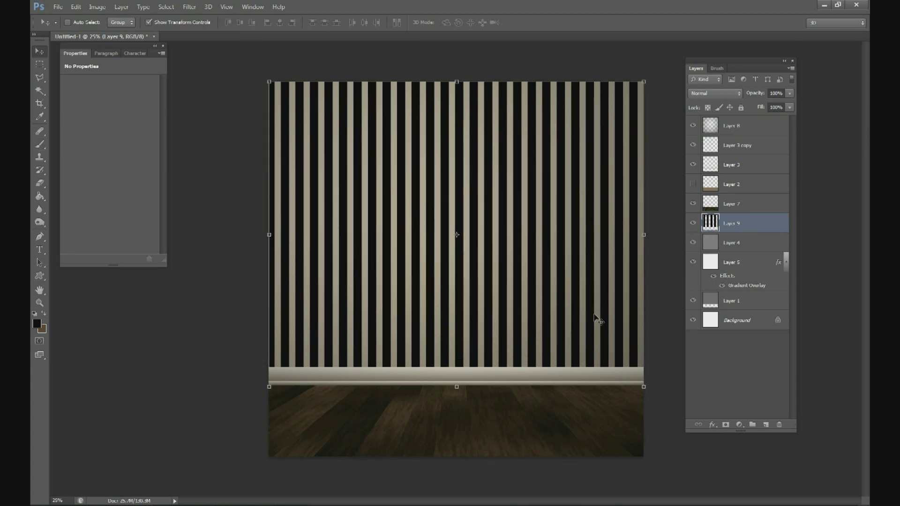
key(Left)
key(Left)
key(Left)
key(Left)
key(Left)
key(Left)
key(Left)
key(Left)
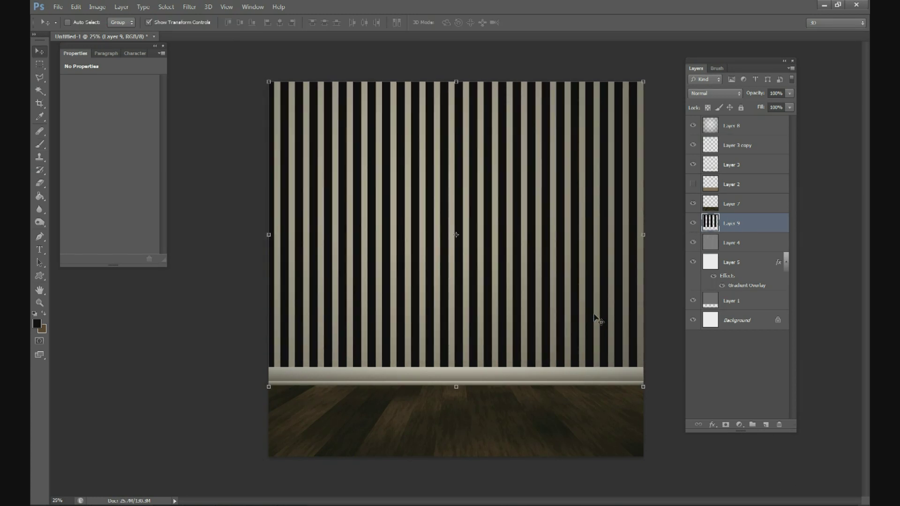
Step: Add a muted greenish-grey Color Overlay in Overlay blend mode to the stripe layer
click(712, 426)
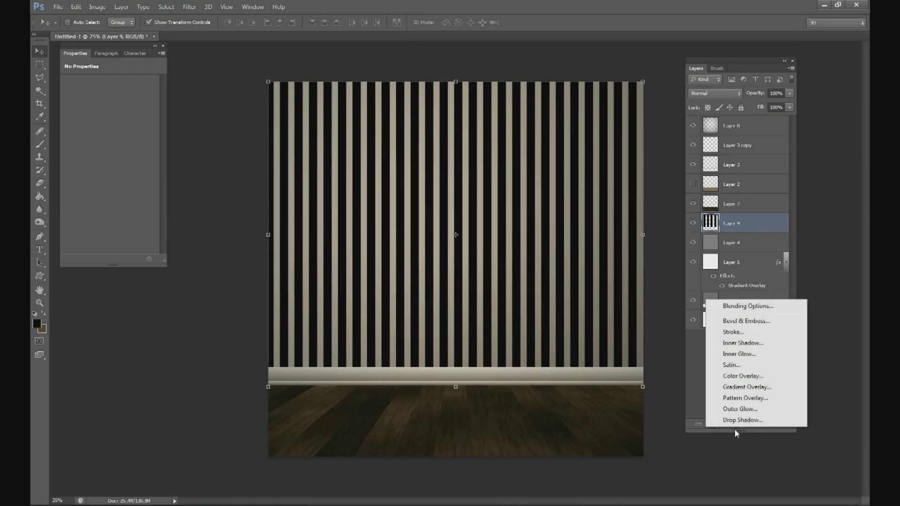
click(744, 376)
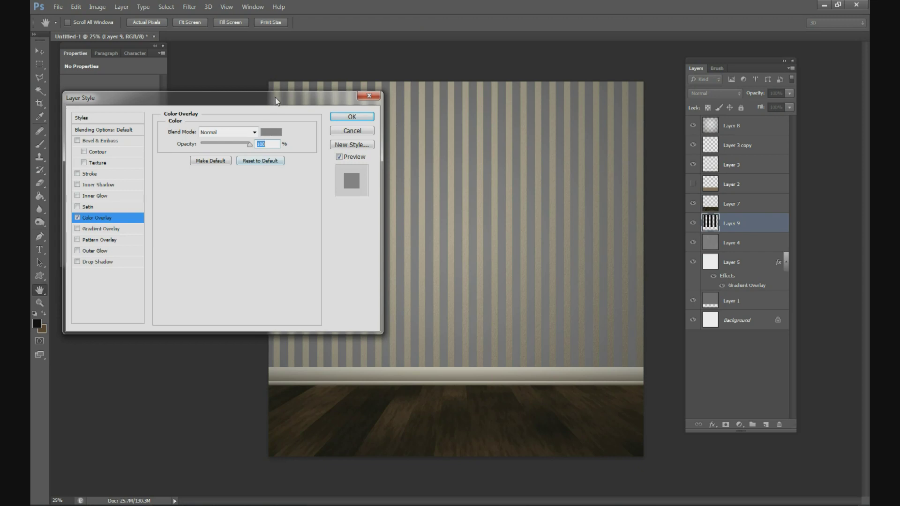
drag(275, 102, 674, 248)
click(669, 279)
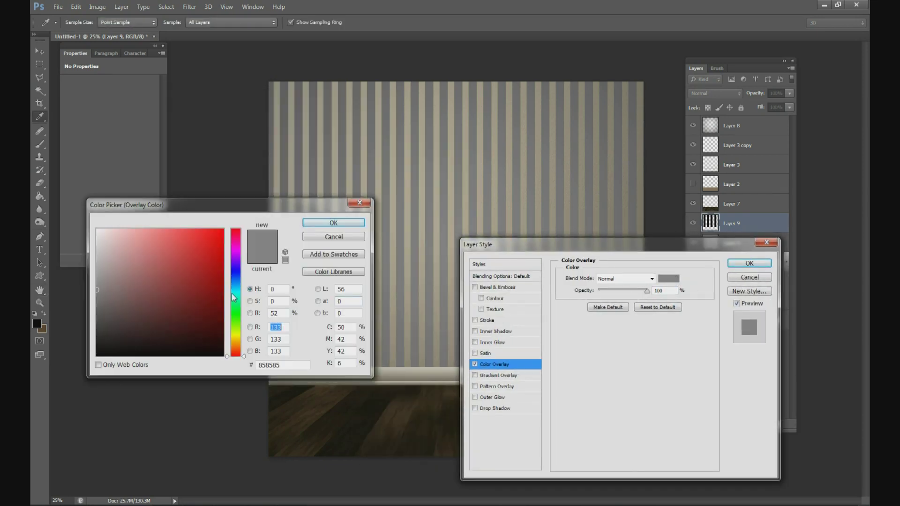
click(237, 327)
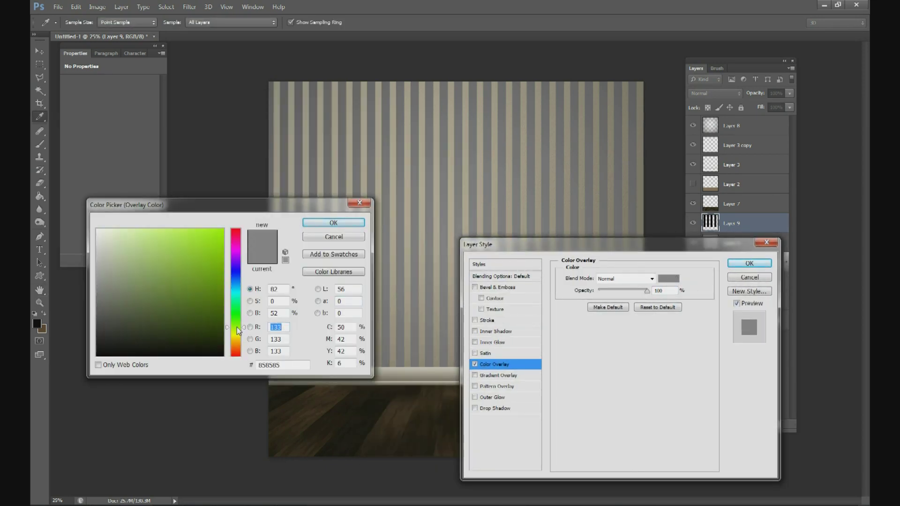
drag(120, 284, 121, 278)
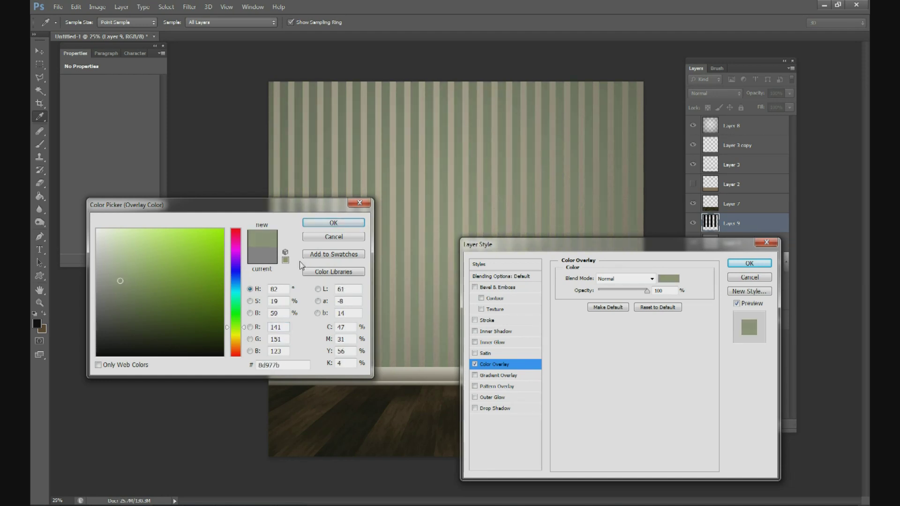
click(333, 223)
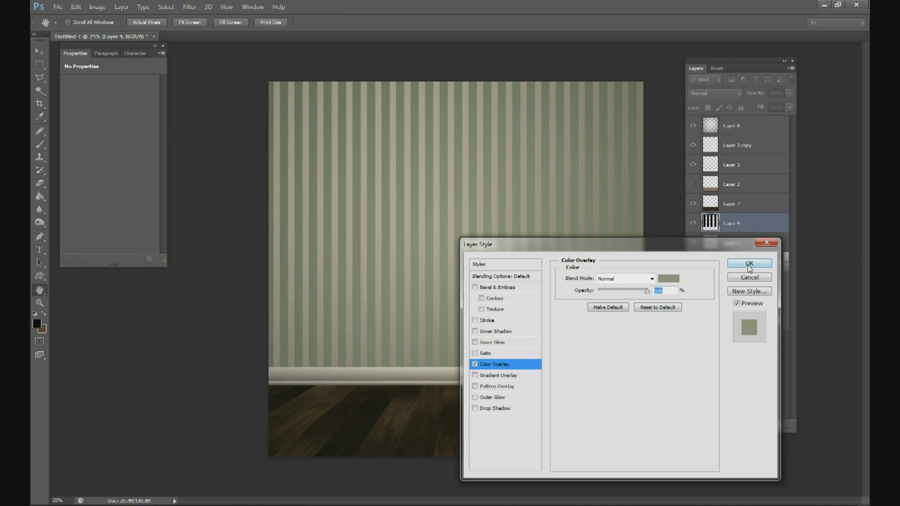
click(628, 278)
click(629, 141)
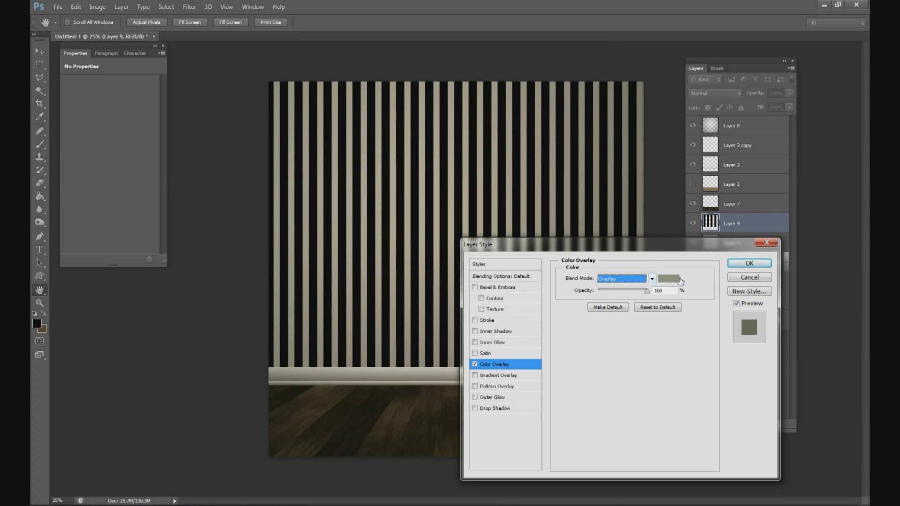
click(750, 263)
Step: Lower the stripe layer's fill, change the overlay to a darker olive-grey, then select Background
click(789, 108)
drag(792, 119, 720, 123)
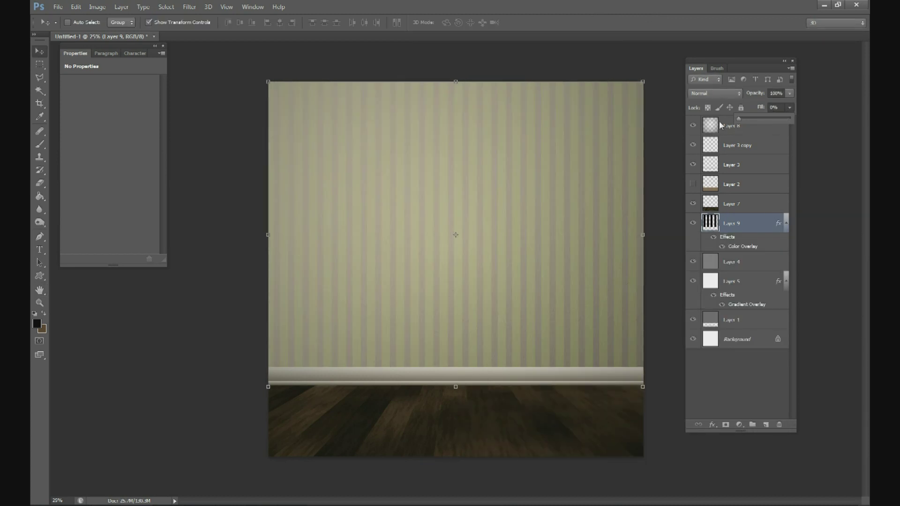
double_click(743, 247)
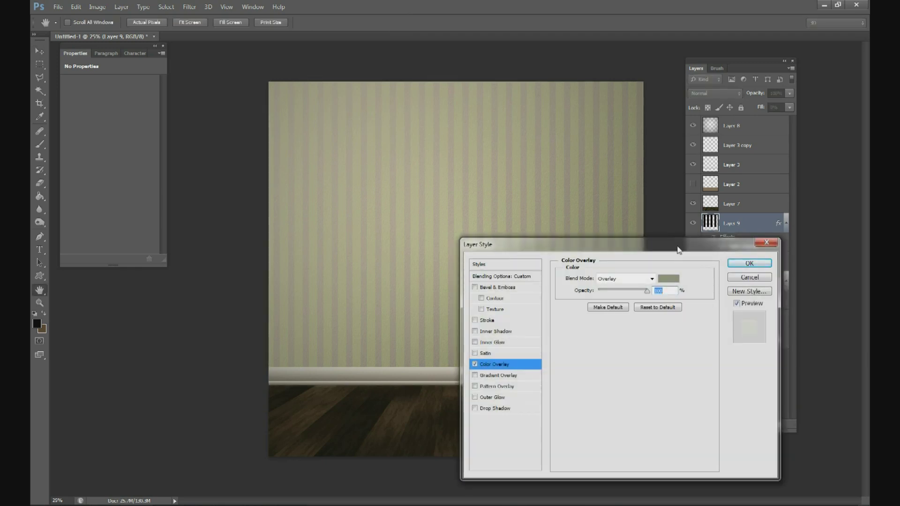
drag(684, 237, 717, 153)
click(704, 197)
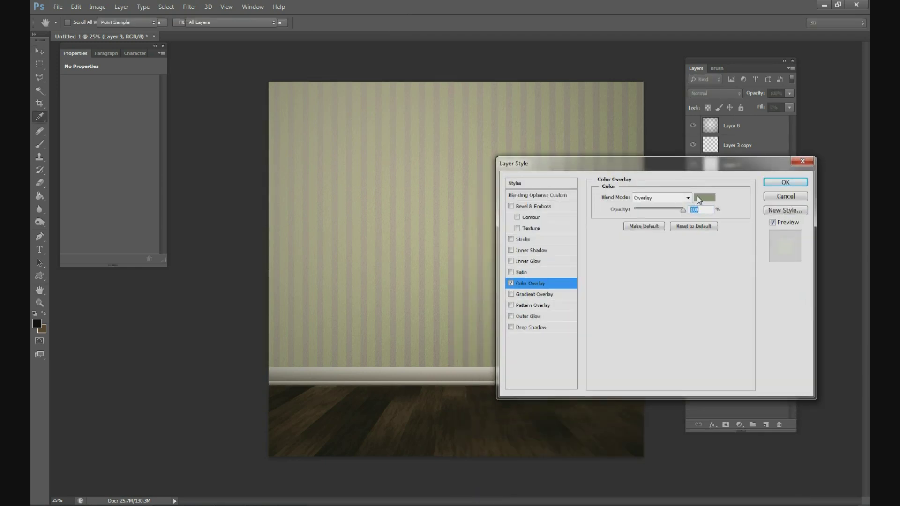
mouse_move(136, 287)
mouse_down()
mouse_move(128, 304)
mouse_move(110, 309)
mouse_up()
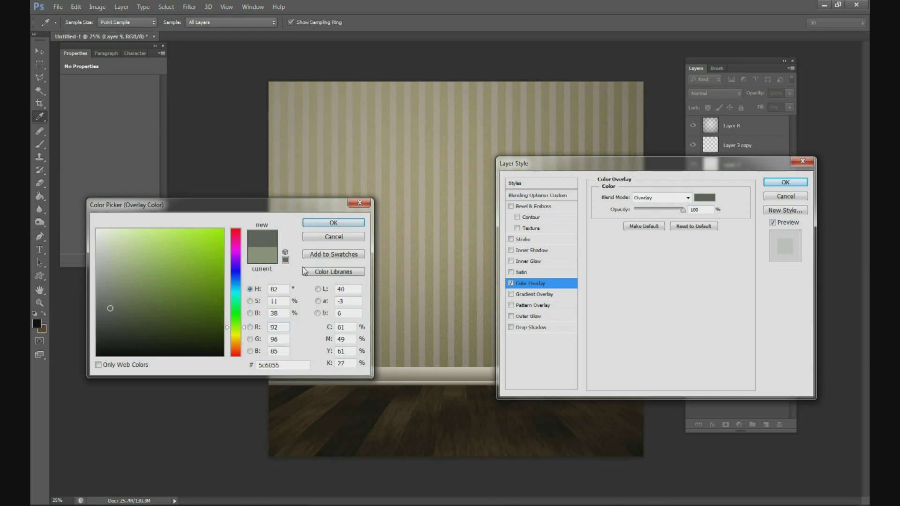
click(322, 227)
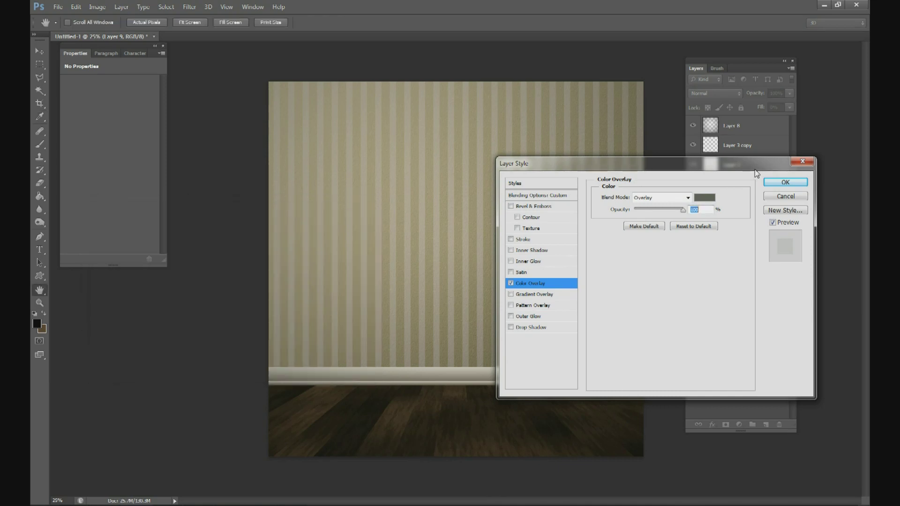
click(785, 182)
click(746, 342)
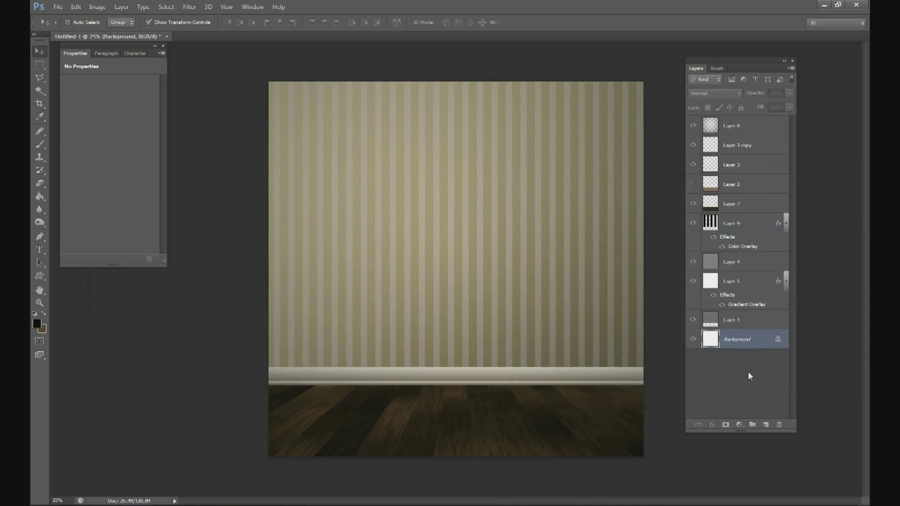
Step: On a new layer above Layer 8, draw a white radial gradient glow with Reverse off
click(754, 133)
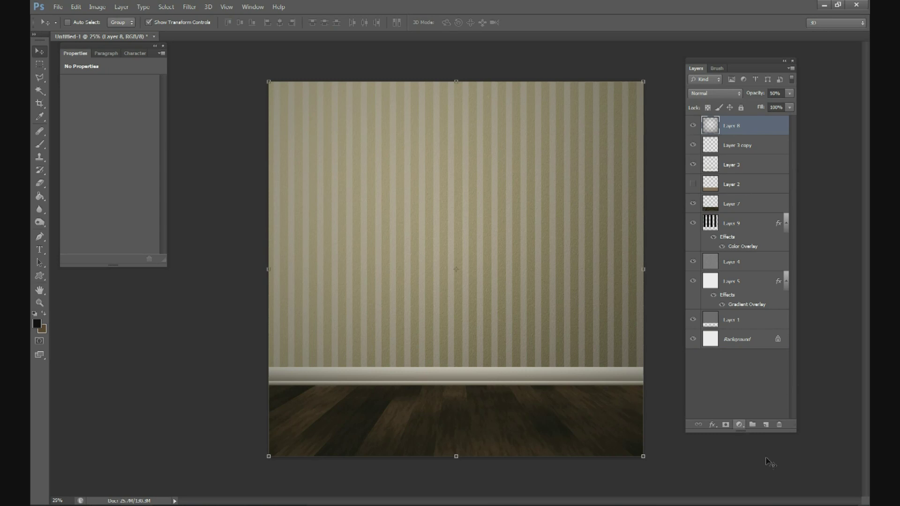
click(766, 426)
click(39, 198)
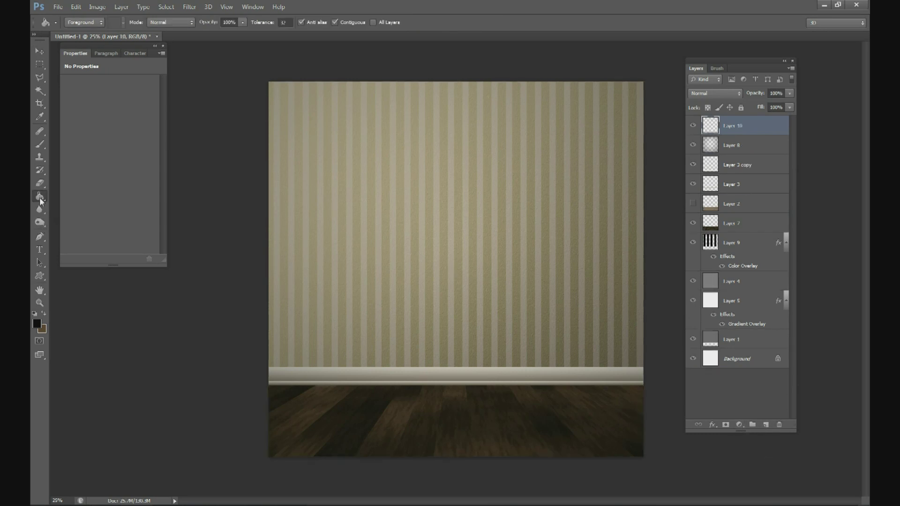
drag(40, 196, 66, 195)
click(36, 324)
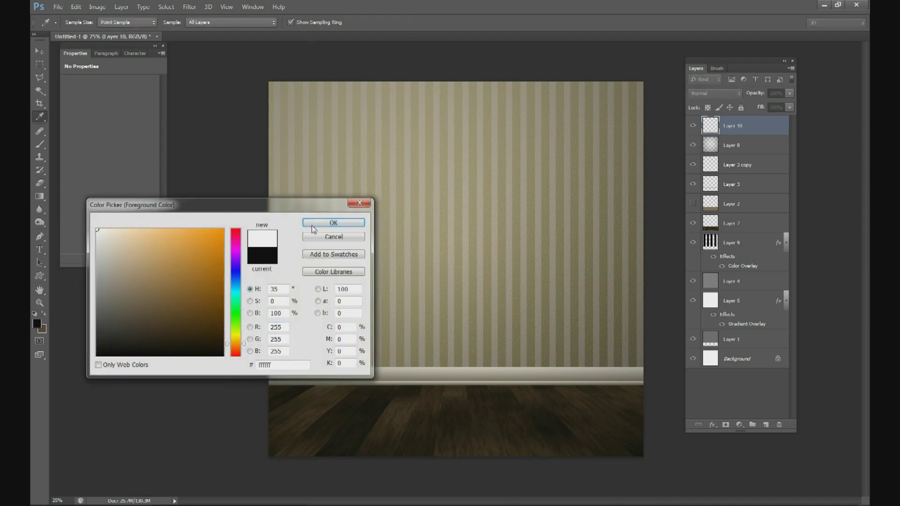
click(313, 228)
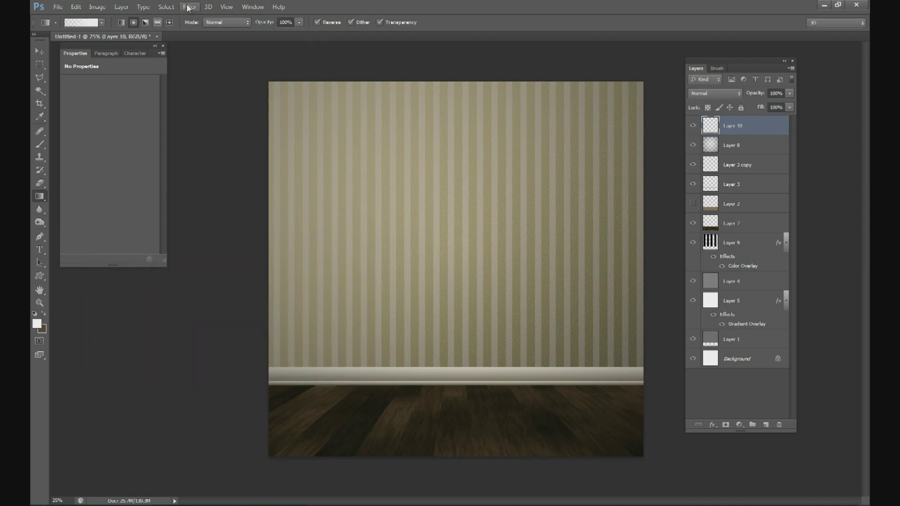
click(326, 24)
drag(468, 344, 466, 344)
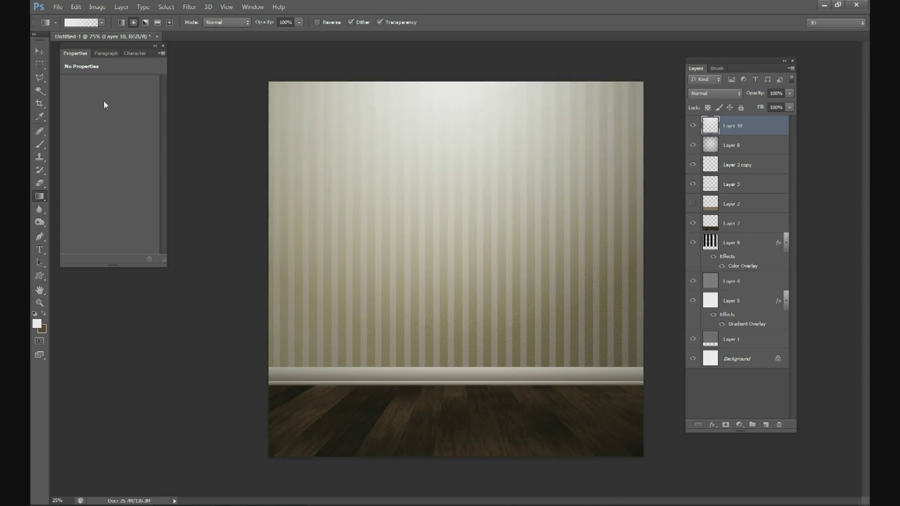
Step: Set the top glow layer's opacity to 44% and add another empty layer above
click(45, 52)
click(790, 107)
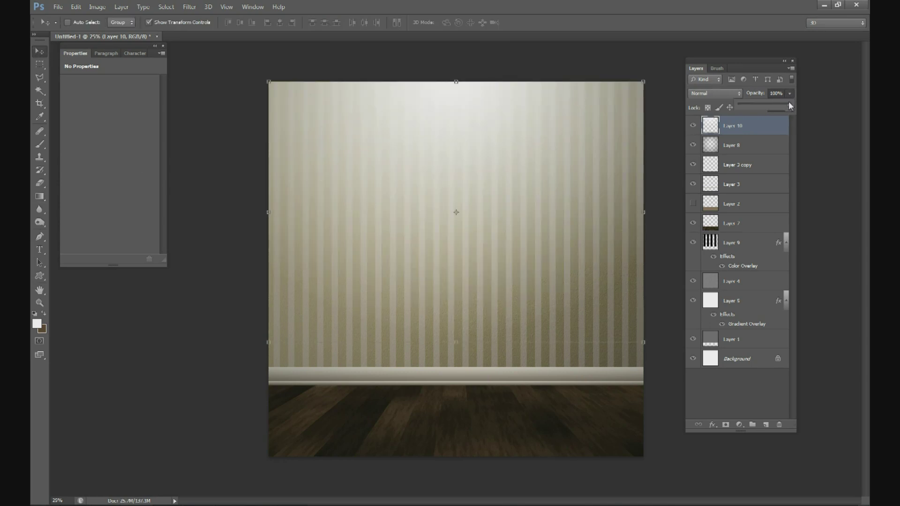
drag(752, 105, 763, 106)
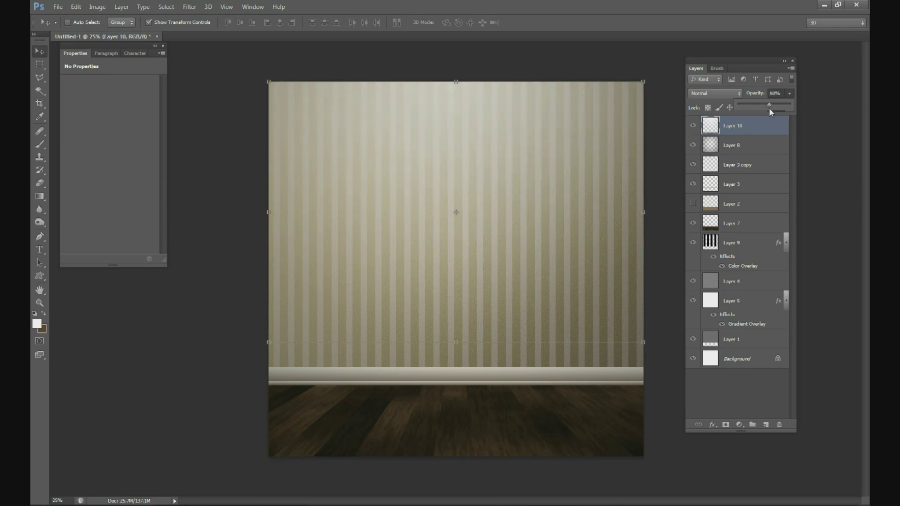
drag(766, 108, 763, 106)
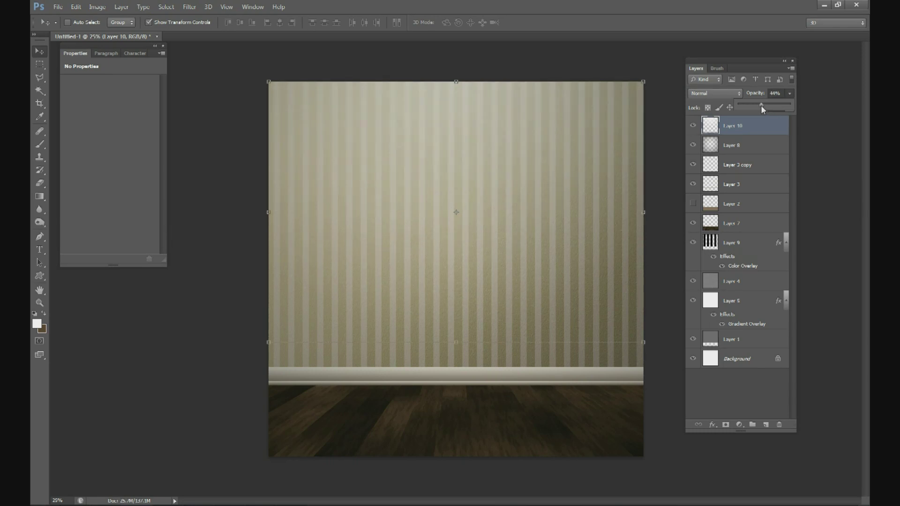
click(765, 424)
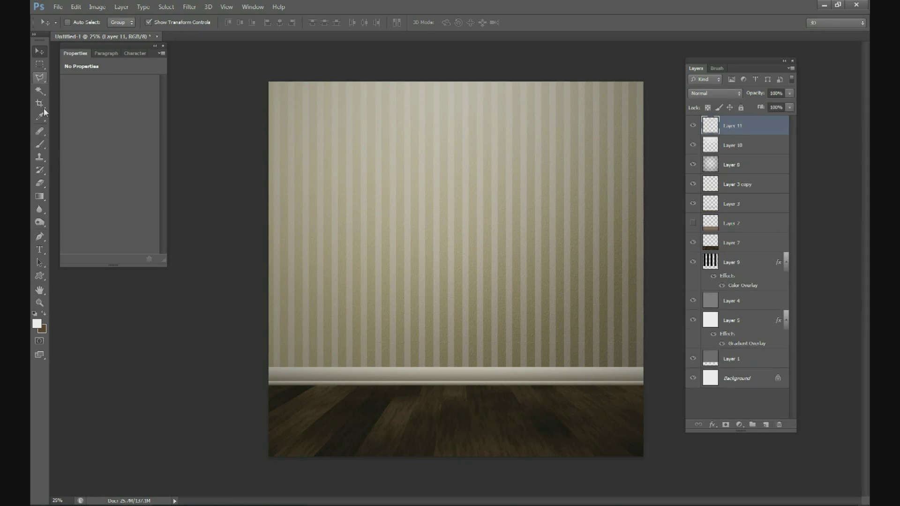
Step: Draw a radial glow toward the baseboard, then undo the misplaced result
key(g)
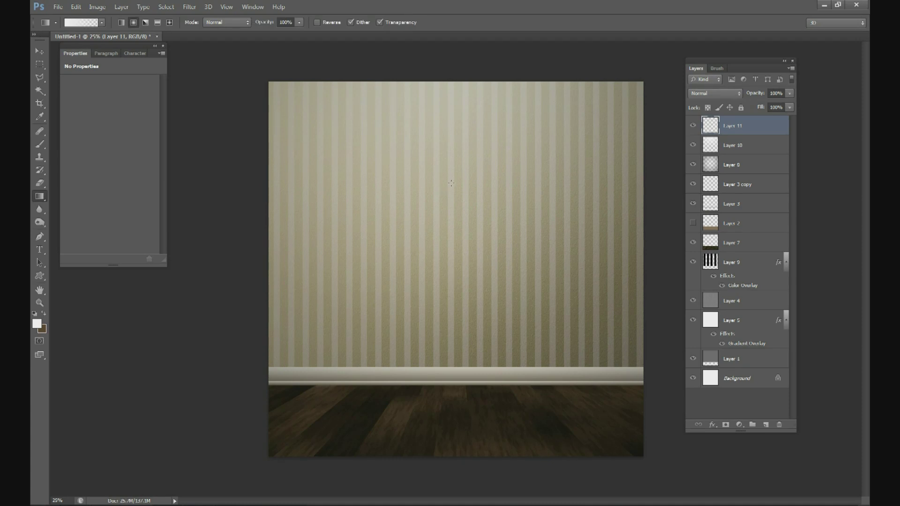
drag(451, 182, 455, 357)
click(40, 50)
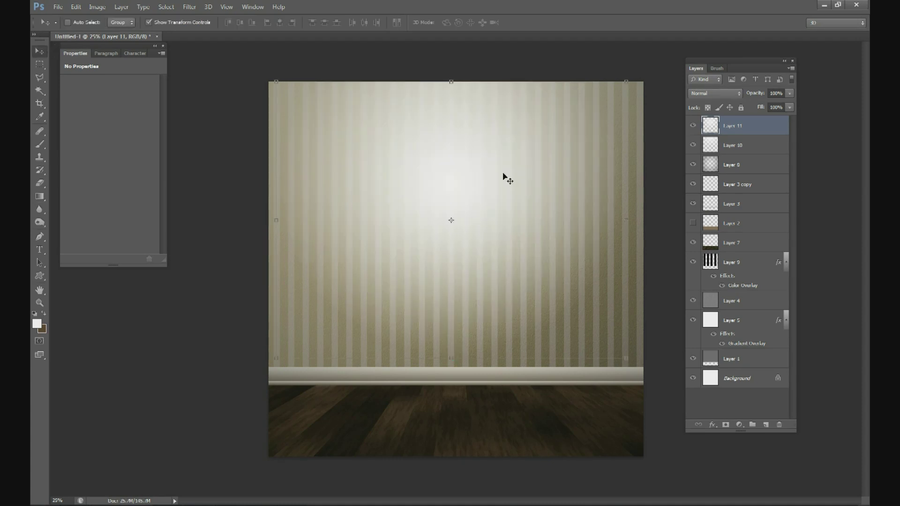
drag(504, 177, 507, 229)
key(ctrl+alt+z)
key(ctrl+alt+z)
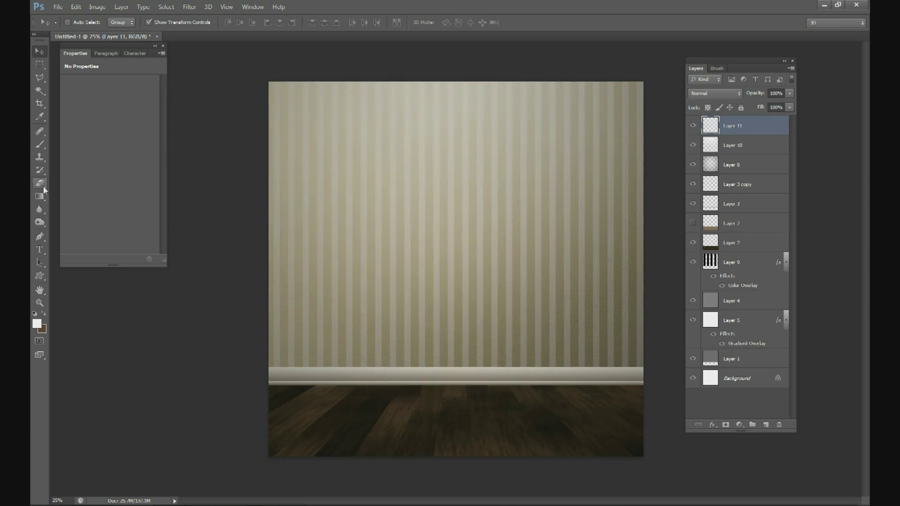
click(39, 197)
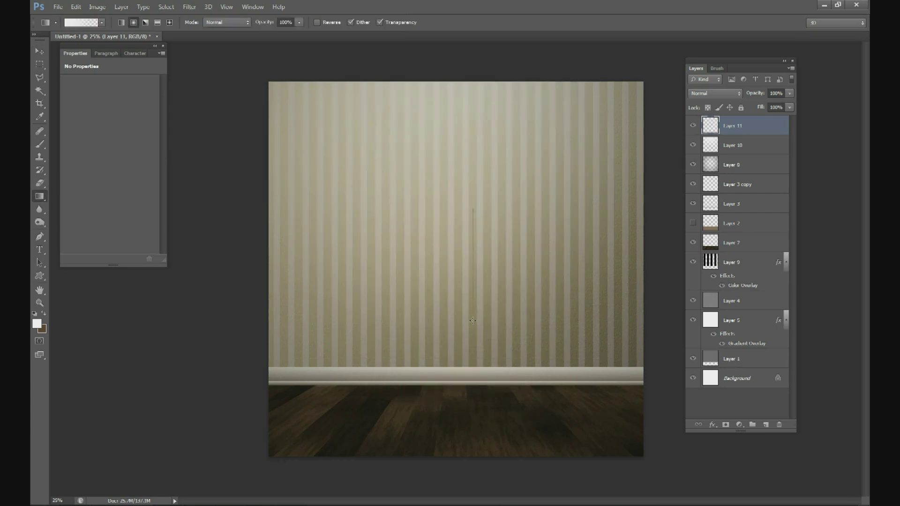
Step: Paint a white radial glow, squash it to about 30% height, widen it to ~145%, and place it on the floor
drag(472, 321, 472, 321)
click(40, 50)
drag(462, 187, 494, 277)
drag(442, 213, 443, 368)
drag(503, 404, 633, 417)
drag(357, 416, 314, 417)
drag(559, 421, 548, 419)
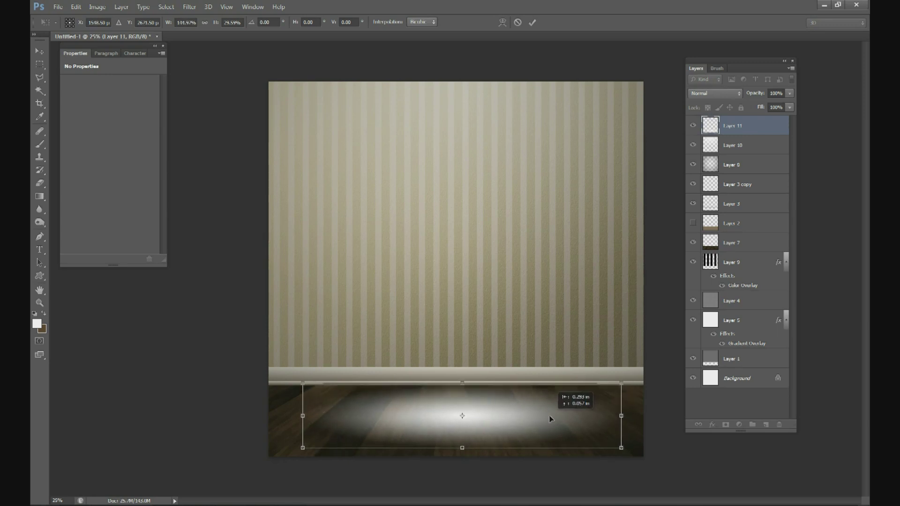
click(532, 21)
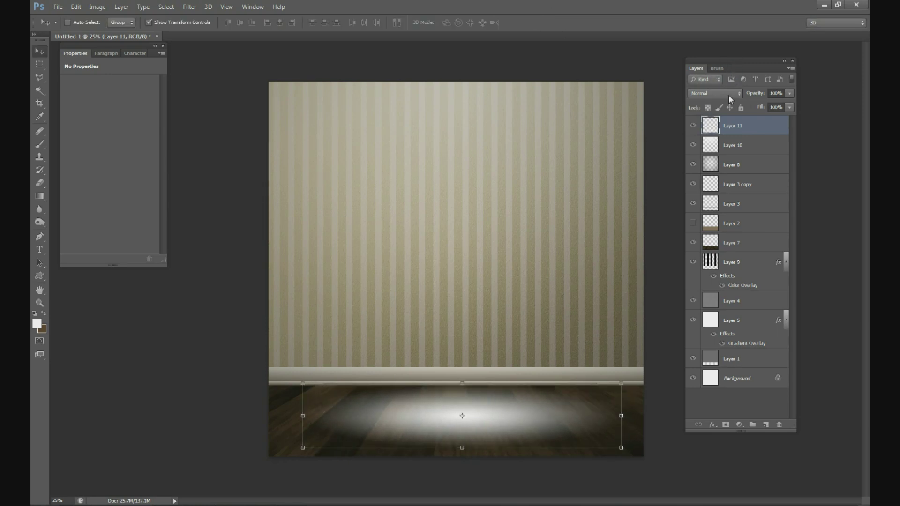
click(728, 94)
Step: Set Layer 11's blend mode to Overlay and duplicate it as Layer 11 copy
click(727, 226)
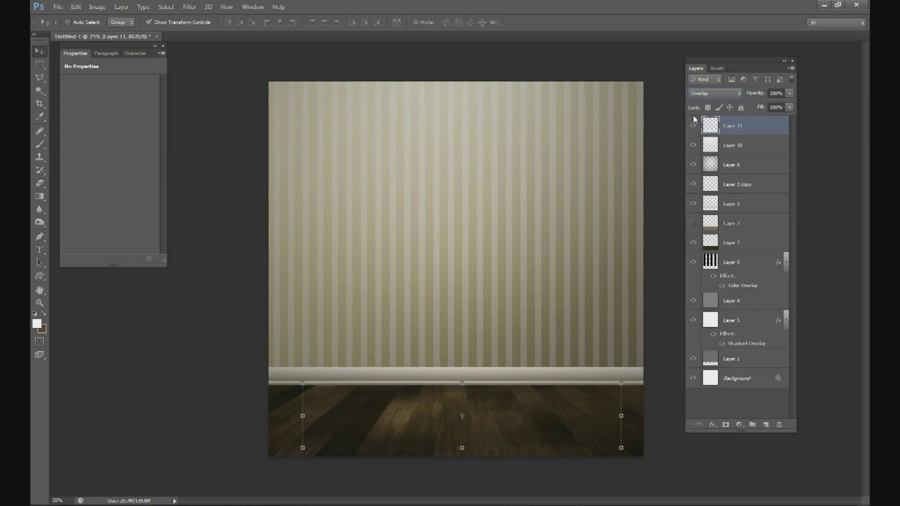
right_click(737, 132)
click(679, 154)
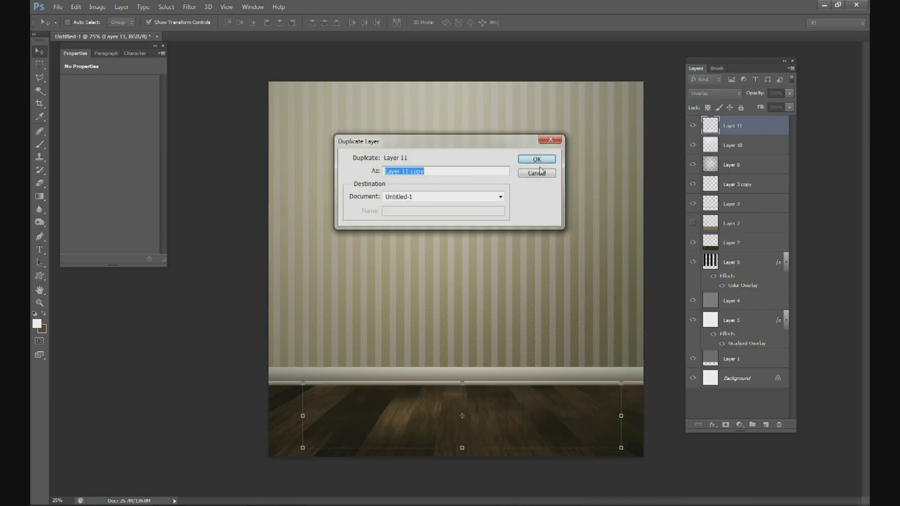
click(536, 159)
Step: Set Layer 11 copy's opacity to 33%
click(790, 93)
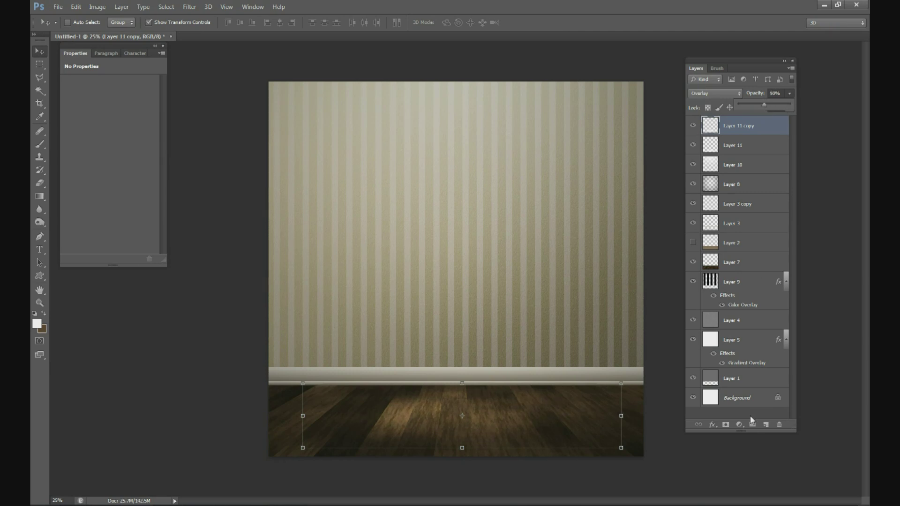
click(748, 401)
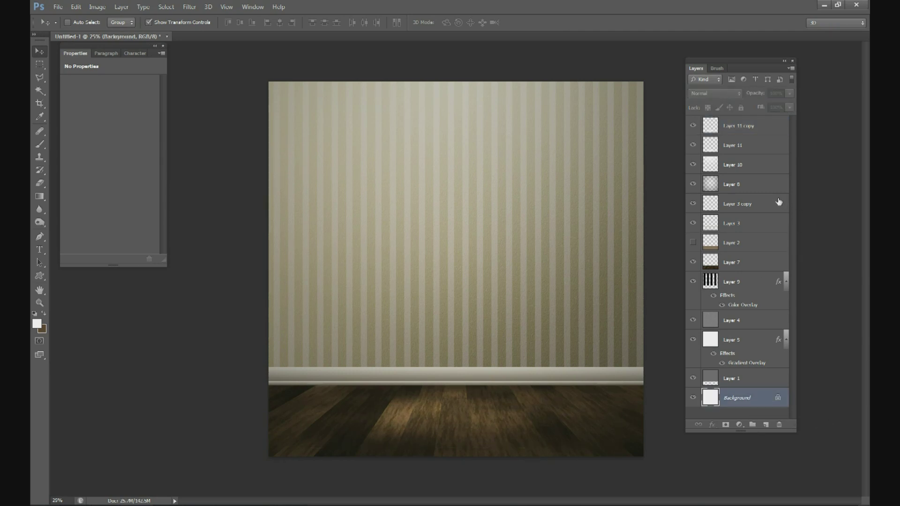
click(740, 134)
click(790, 94)
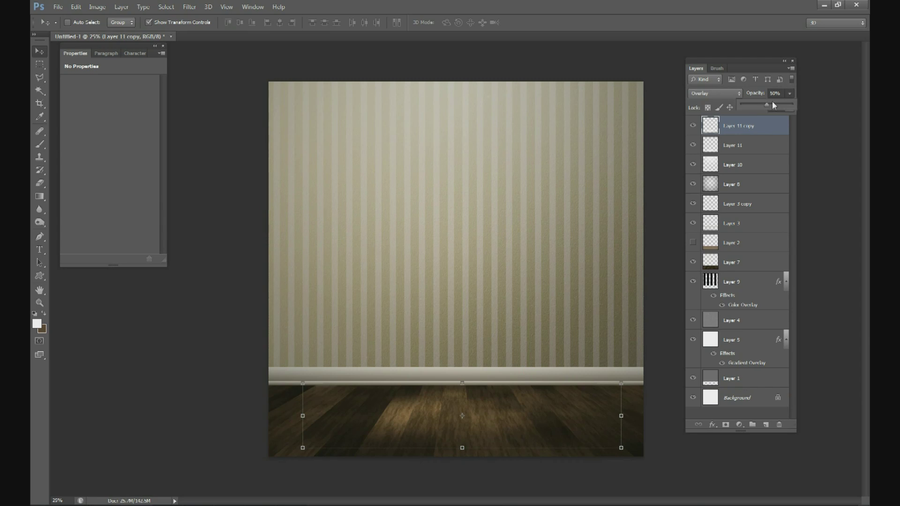
key(Return)
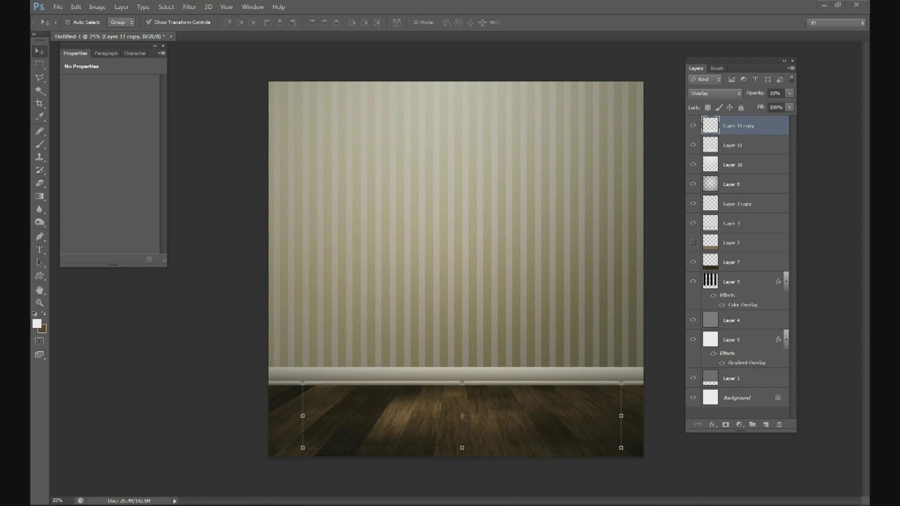
click(741, 402)
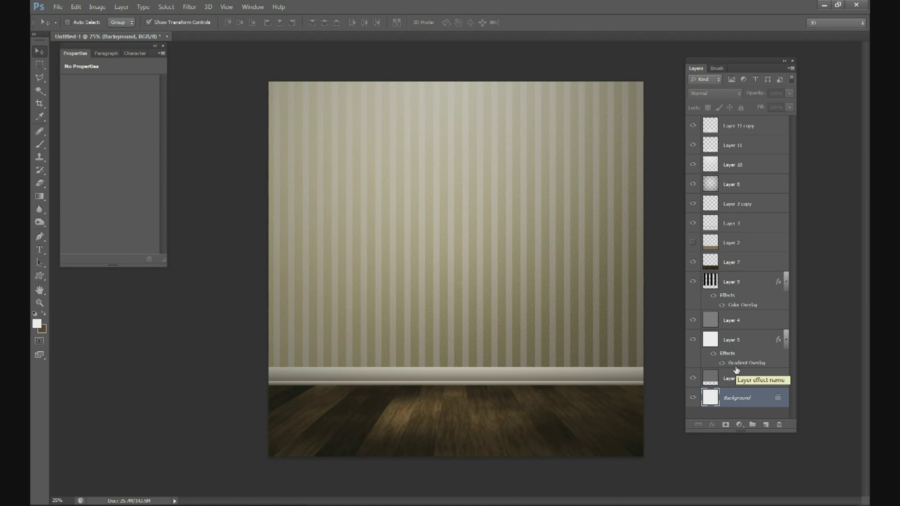
key(ctrl+plus)
key(ctrl+plus)
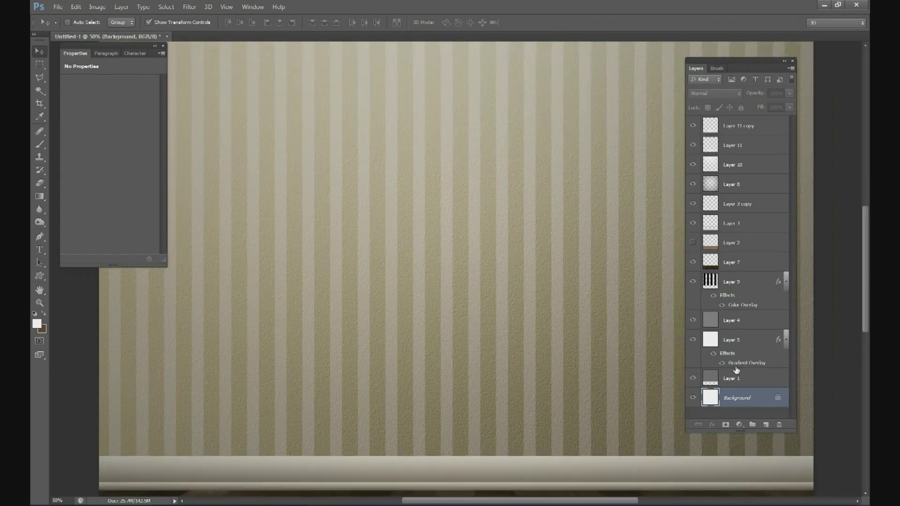
key(ctrl+minus)
key(ctrl+minus)
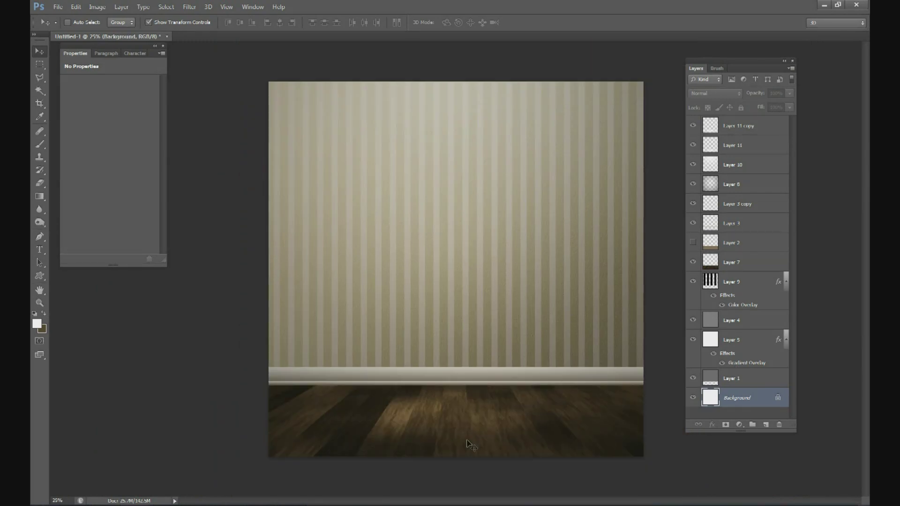